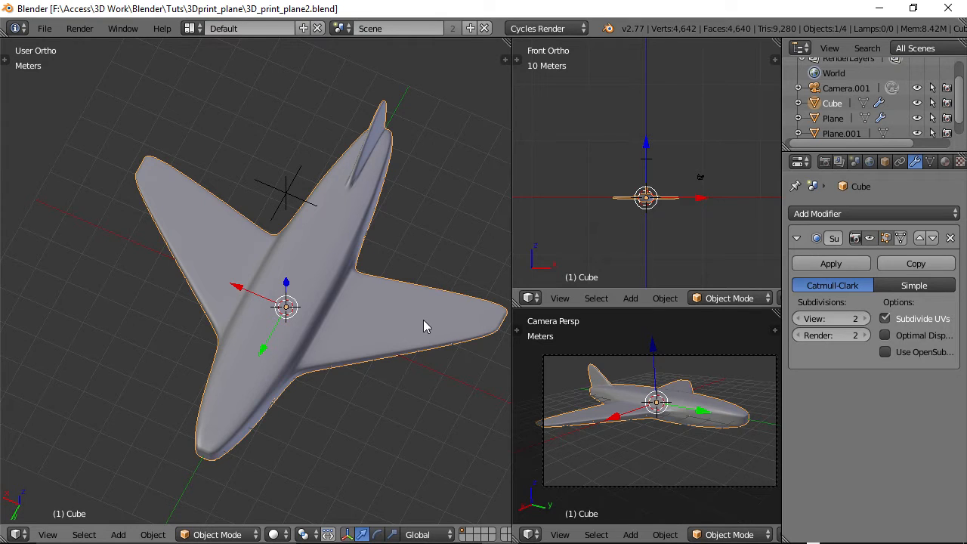
middle_drag(431, 335, 320, 298)
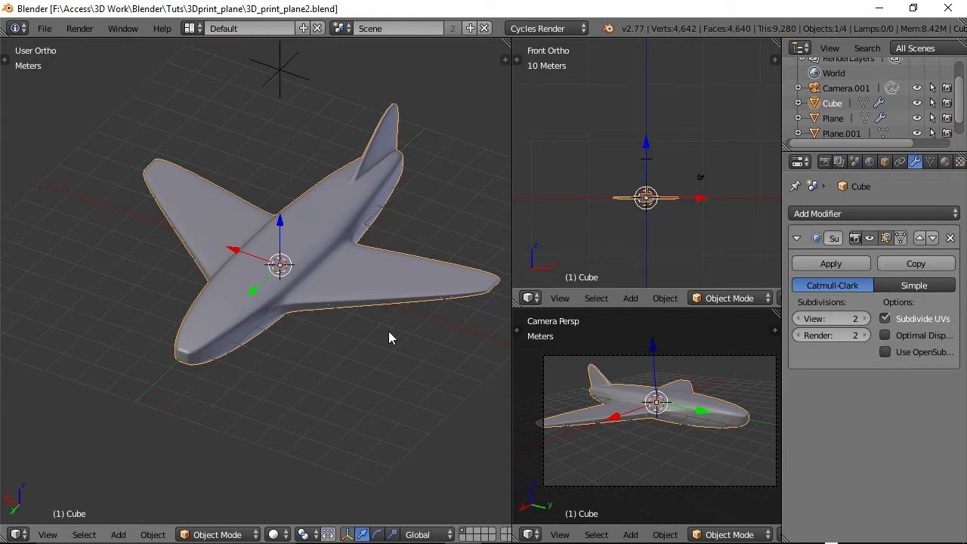
middle_drag(390, 333, 321, 319)
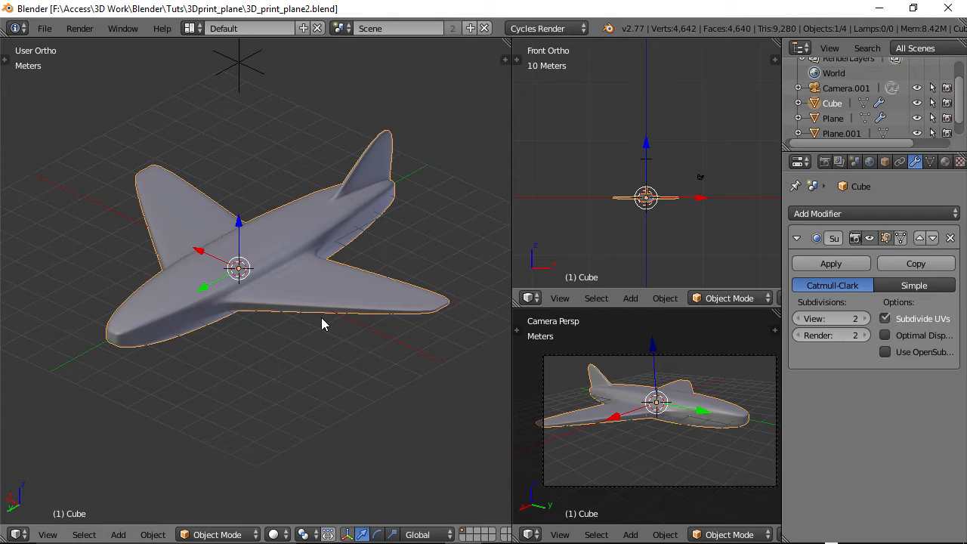
middle_drag(321, 324, 380, 318)
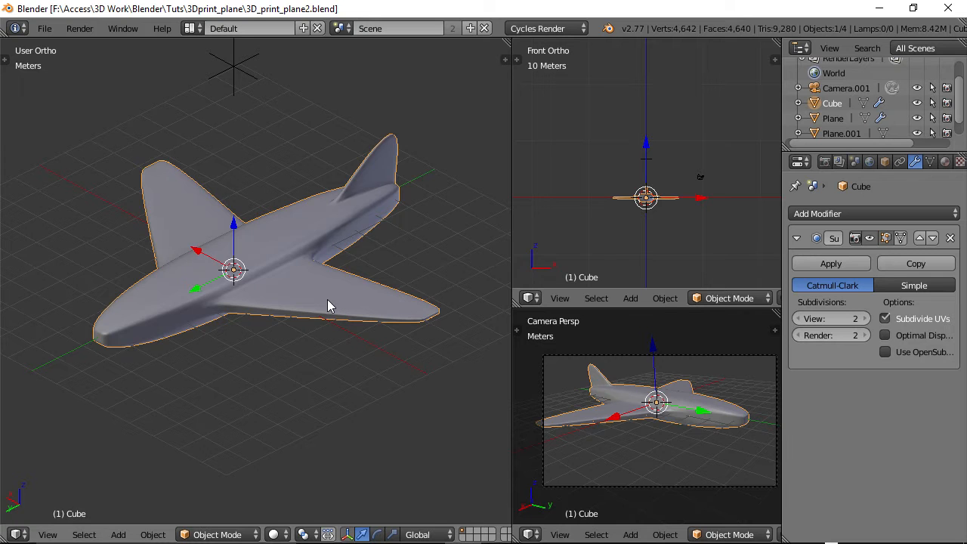
mouse_move(328, 300)
middle_down()
mouse_move(396, 292)
mouse_move(442, 261)
mouse_move(329, 307)
middle_up()
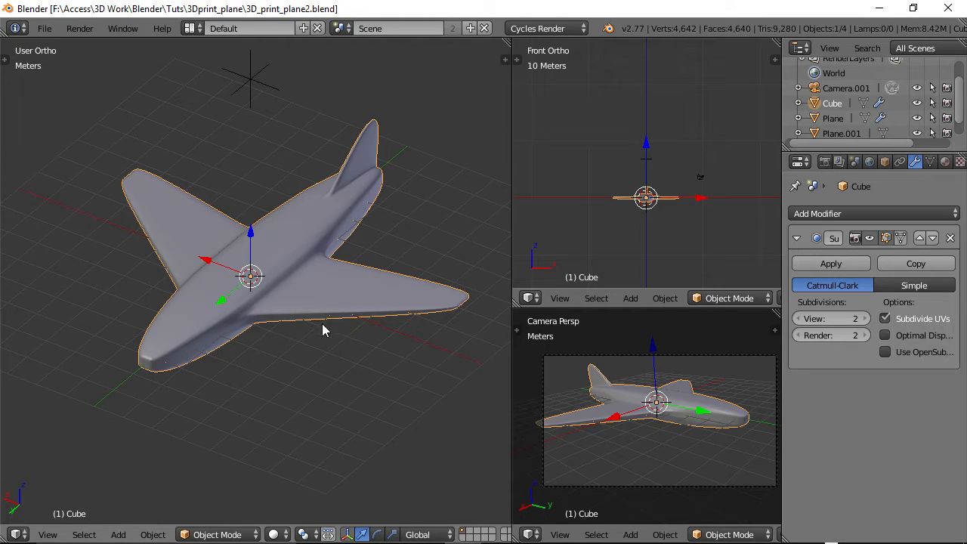
mouse_move(326, 313)
middle_down()
mouse_move(309, 249)
mouse_move(313, 314)
middle_up()
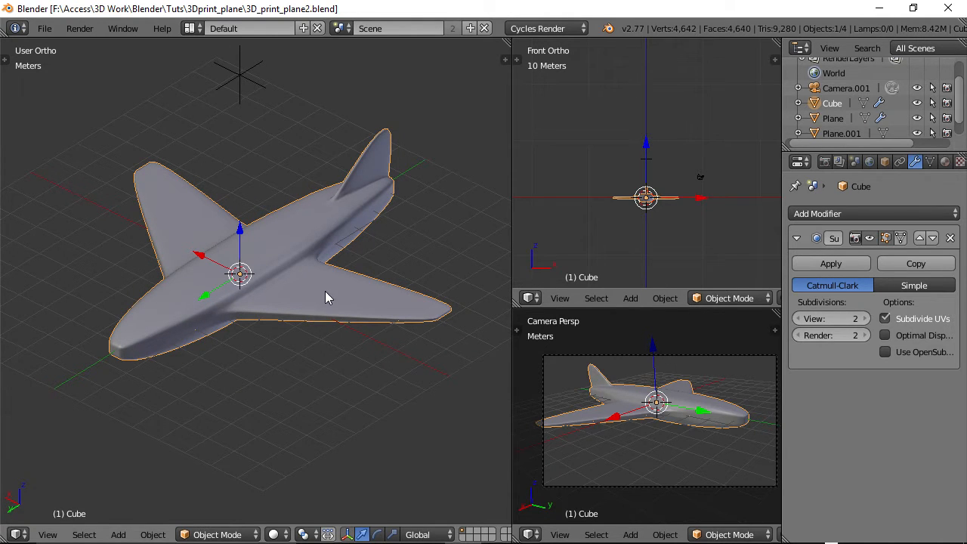
middle_drag(325, 292, 281, 286)
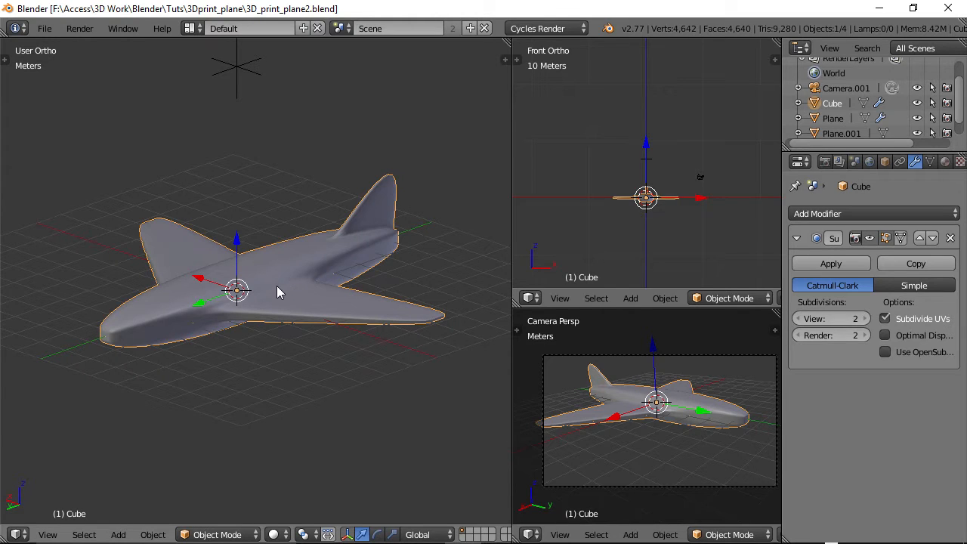
middle_drag(277, 286, 300, 302)
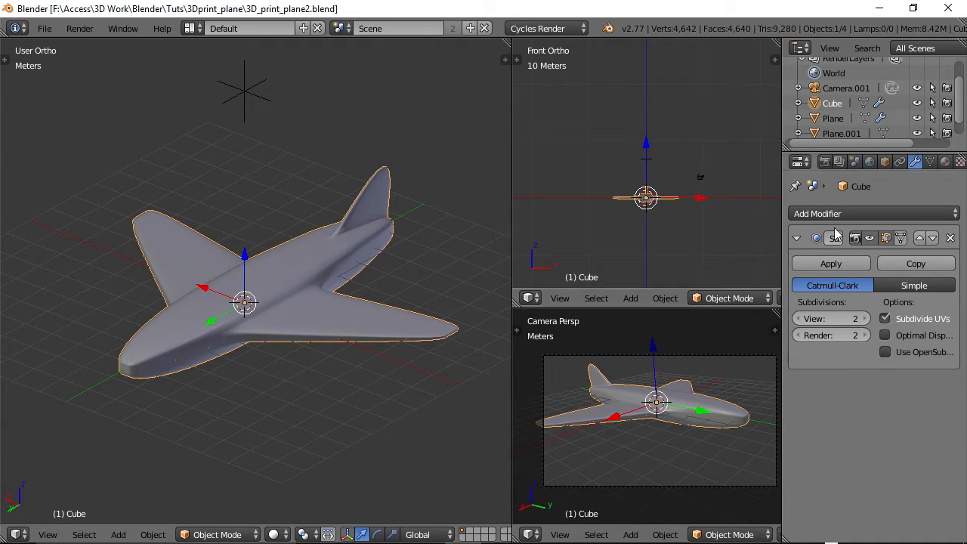
Set the scene's unit system to None instead of Metric
click(855, 162)
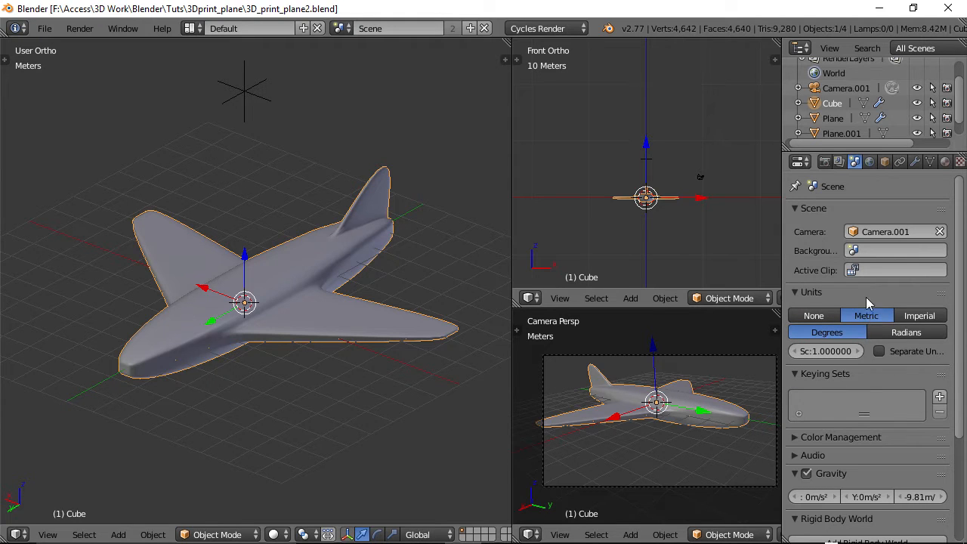
click(827, 316)
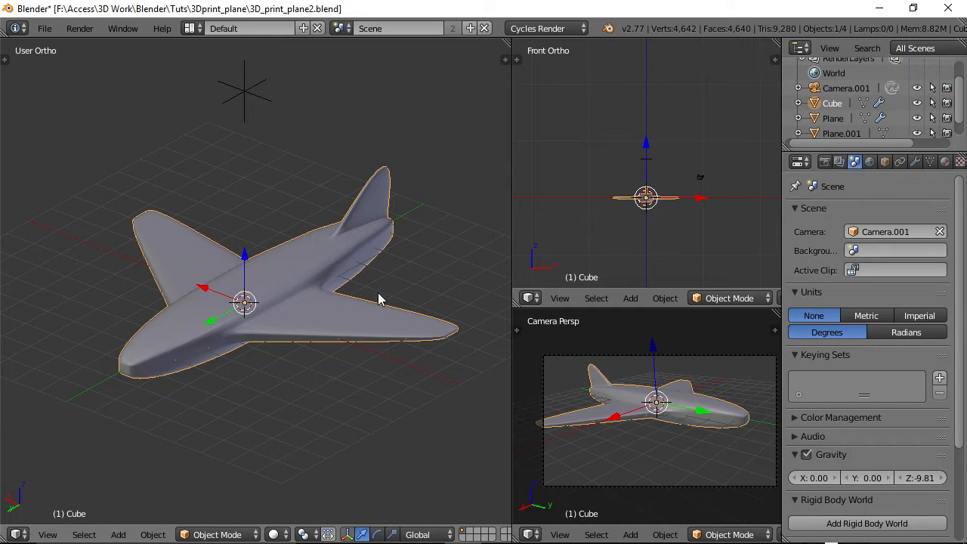
middle_drag(378, 300, 345, 297)
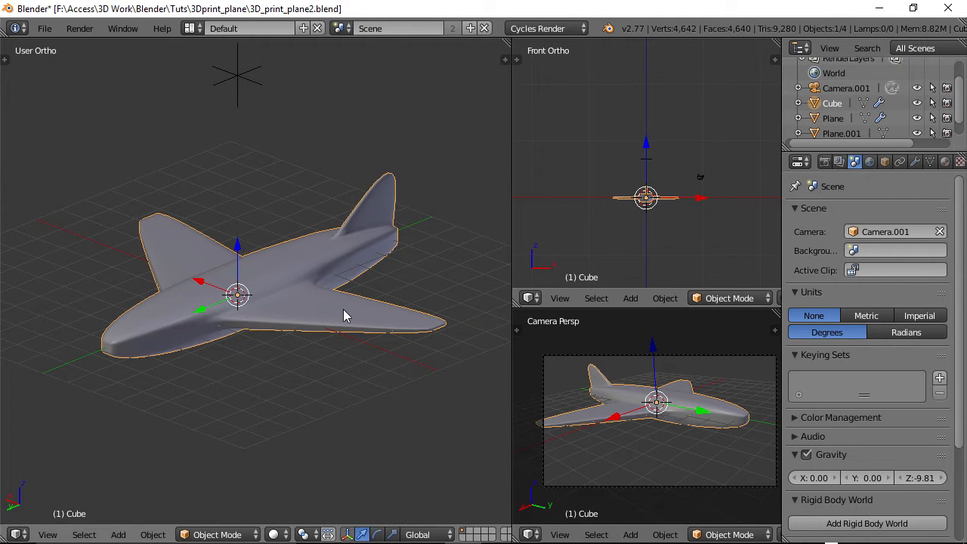
middle_drag(343, 309, 339, 317)
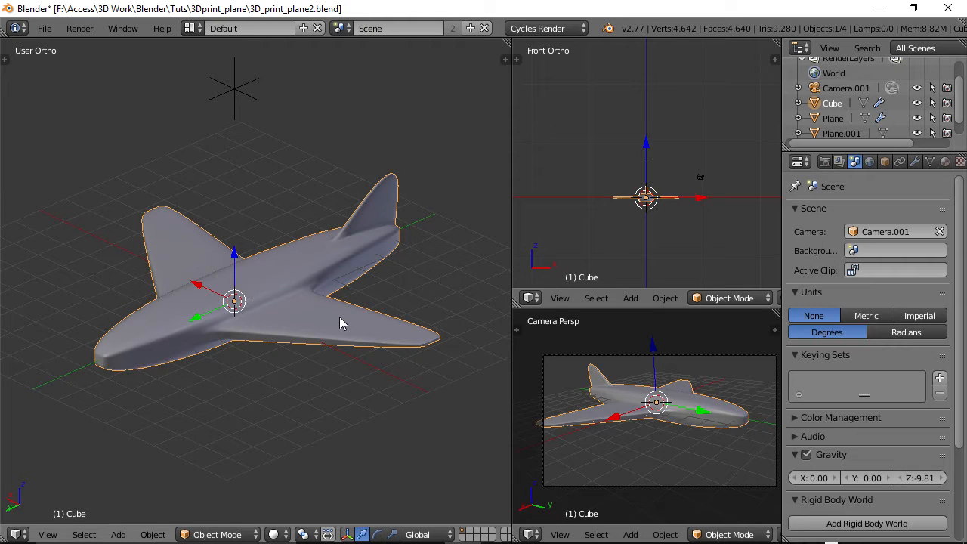
Show the airplane's transform properties and examine its X, Y and Z dimensions
key(n)
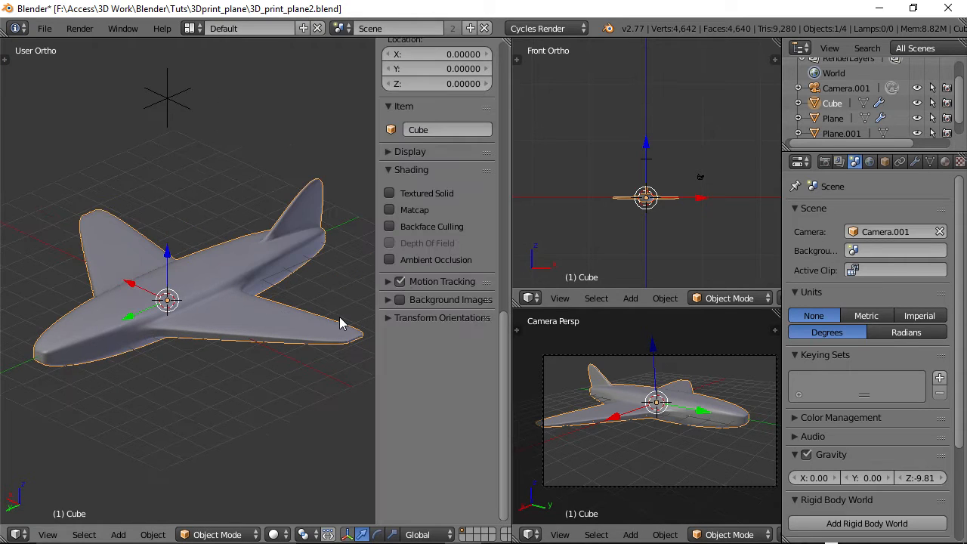
mouse_move(505, 358)
mouse_down()
mouse_move(514, 118)
mouse_move(512, 331)
mouse_move(503, 151)
mouse_up()
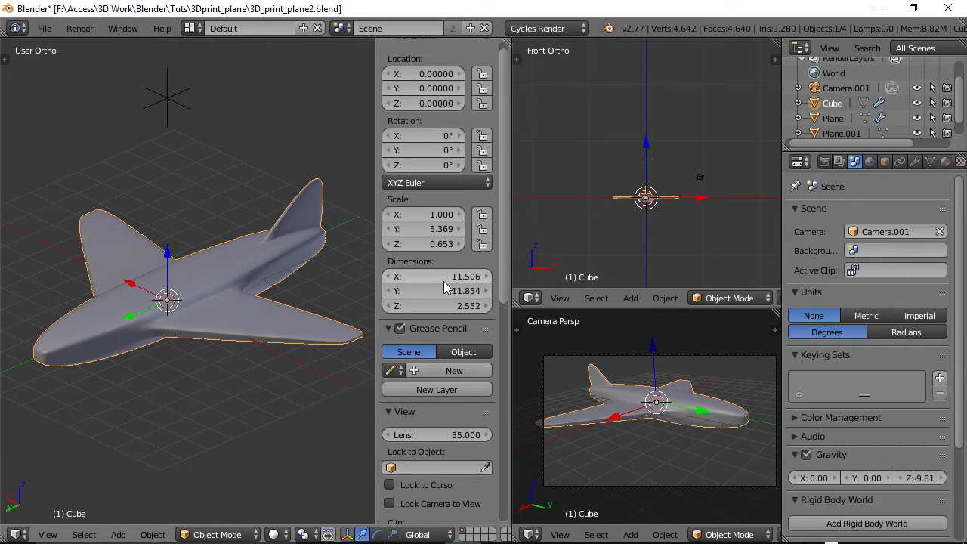
scroll(298, 281, up, 5)
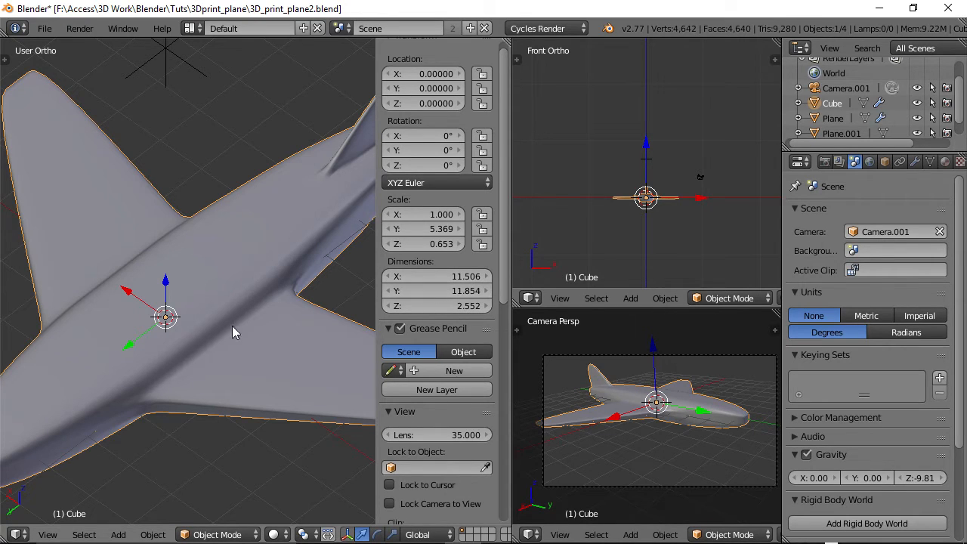
shift+middle_drag(225, 351, 217, 340)
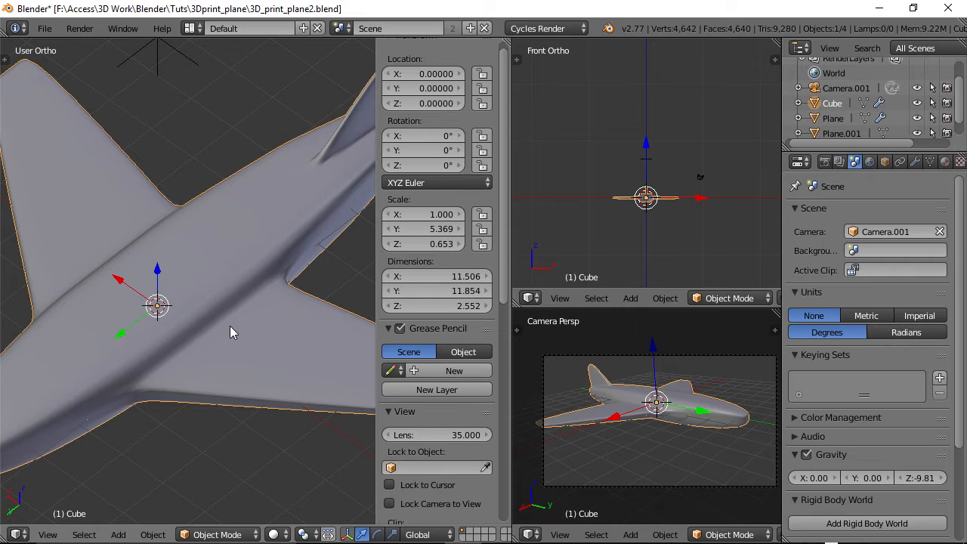
middle_drag(225, 324, 211, 307)
scroll(209, 293, down, 3)
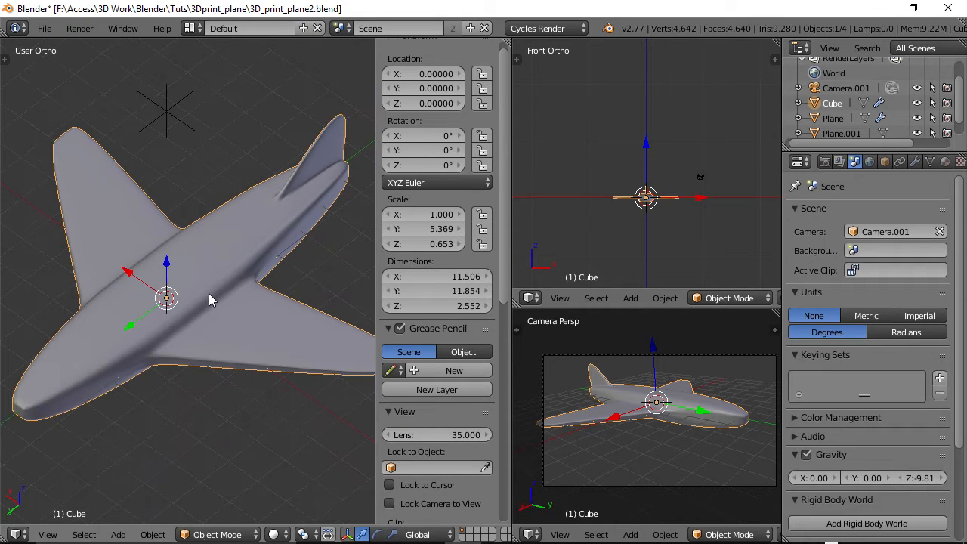
Scale up the airplane uniformly to dimensions of about 54.6 by 56.3 by 12.1 units
key(s)
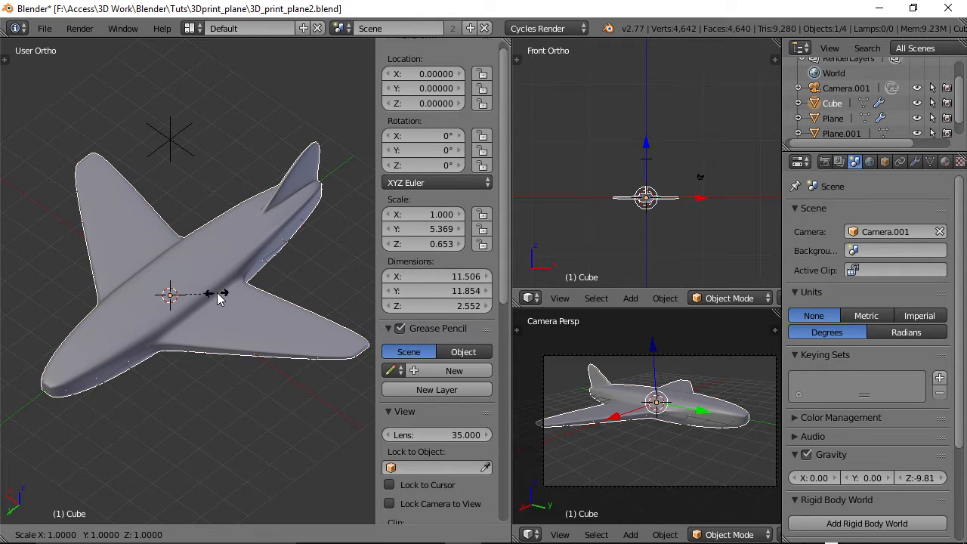
click(289, 334)
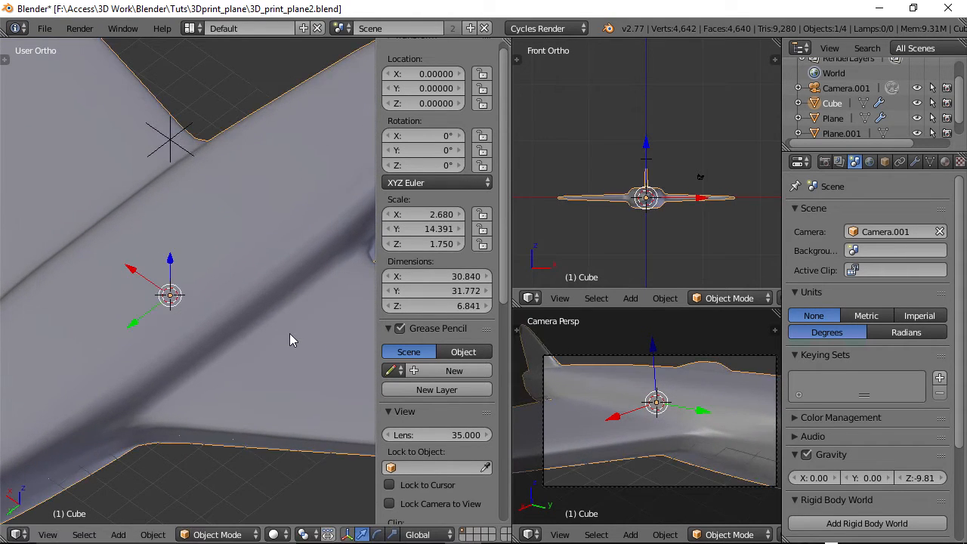
scroll(228, 324, down, 1)
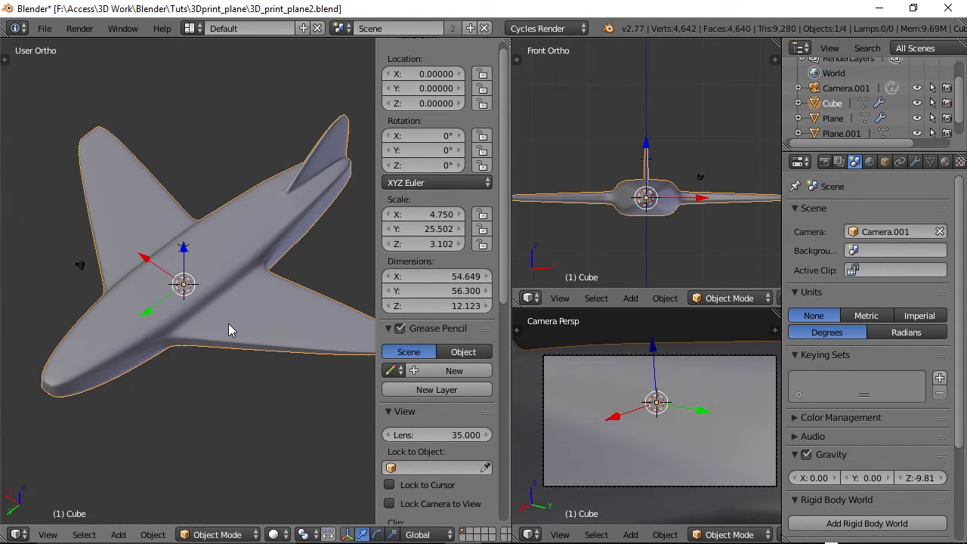
scroll(228, 323, up, 2)
scroll(228, 323, down, 1)
scroll(229, 323, down, 1)
scroll(229, 323, up, 1)
scroll(229, 323, up, 1)
scroll(229, 323, down, 1)
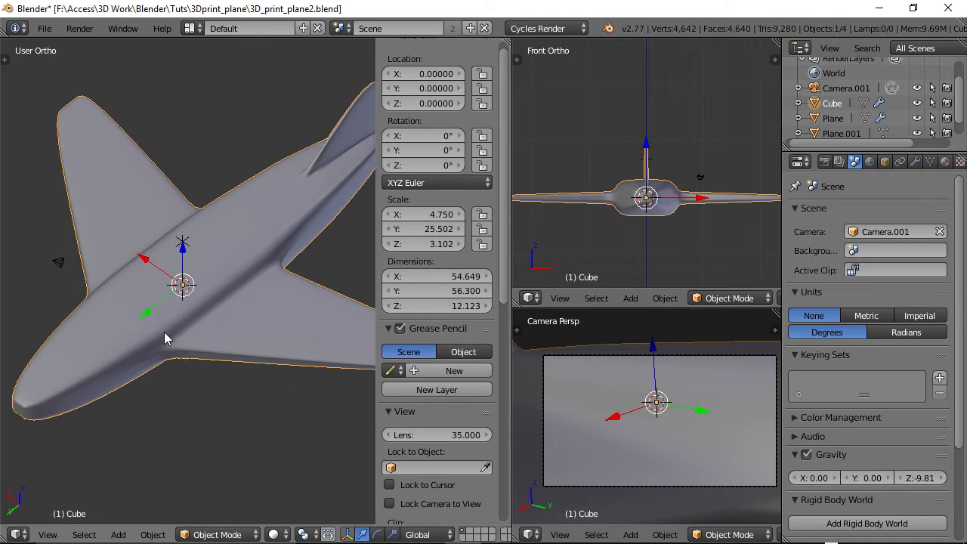
scroll(238, 312, down, 1)
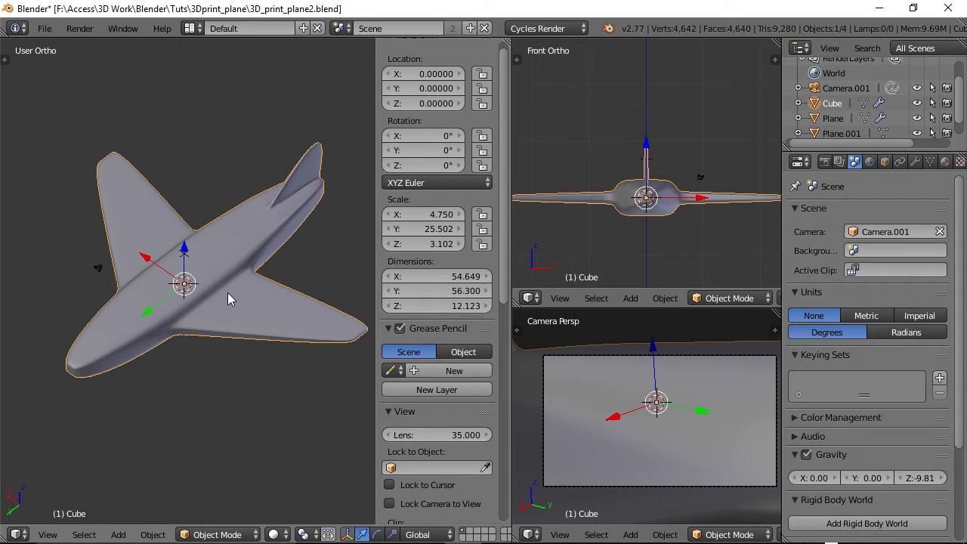
Enlarge the airplane uniformly again to dimensions of about 100.7 by 103.8 by 22.3 units
key(s)
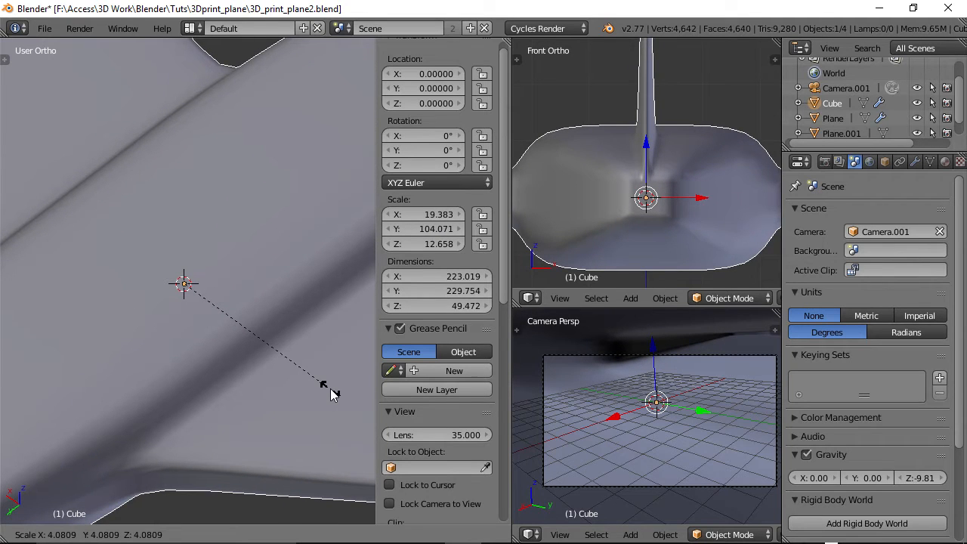
click(251, 329)
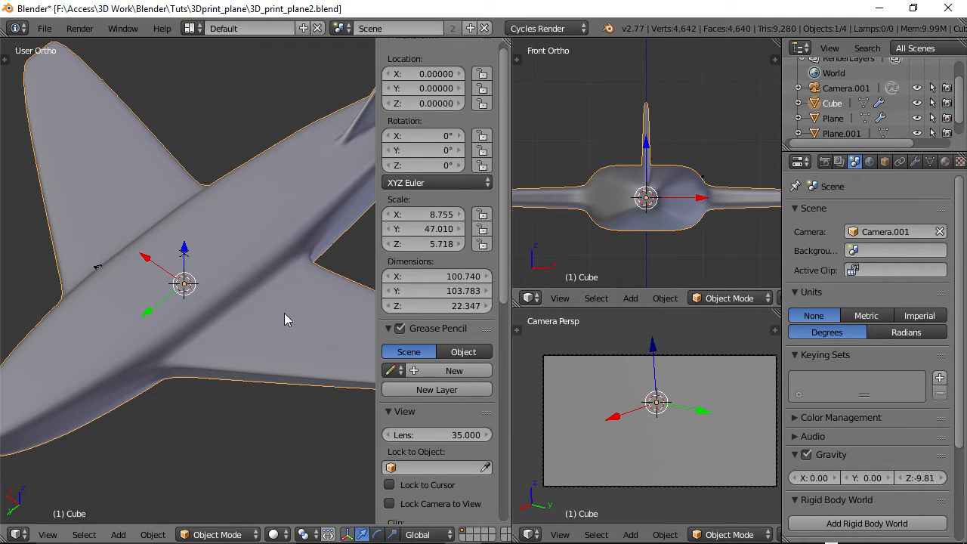
scroll(235, 301, down, 4)
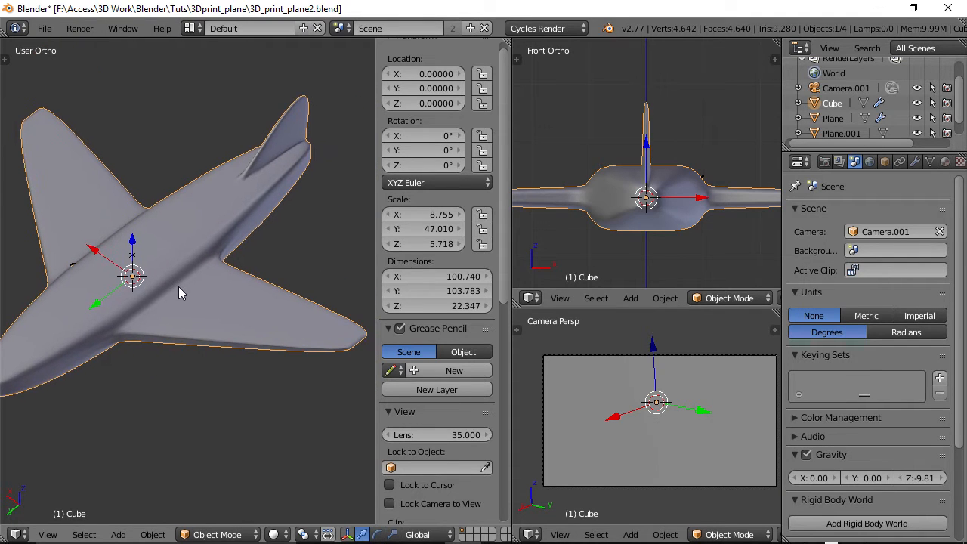
middle_drag(226, 298, 146, 249)
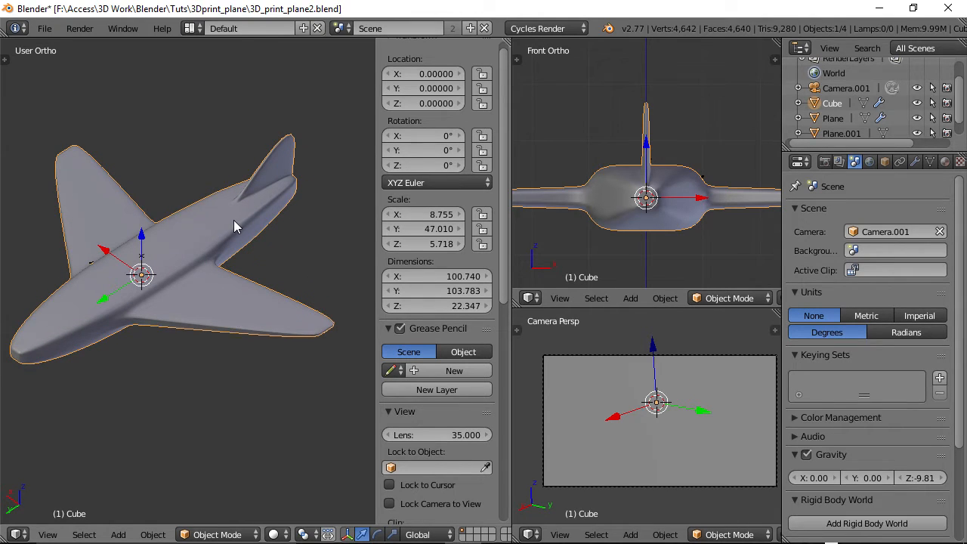
shift+middle_drag(234, 219, 245, 233)
middle_drag(216, 272, 356, 235)
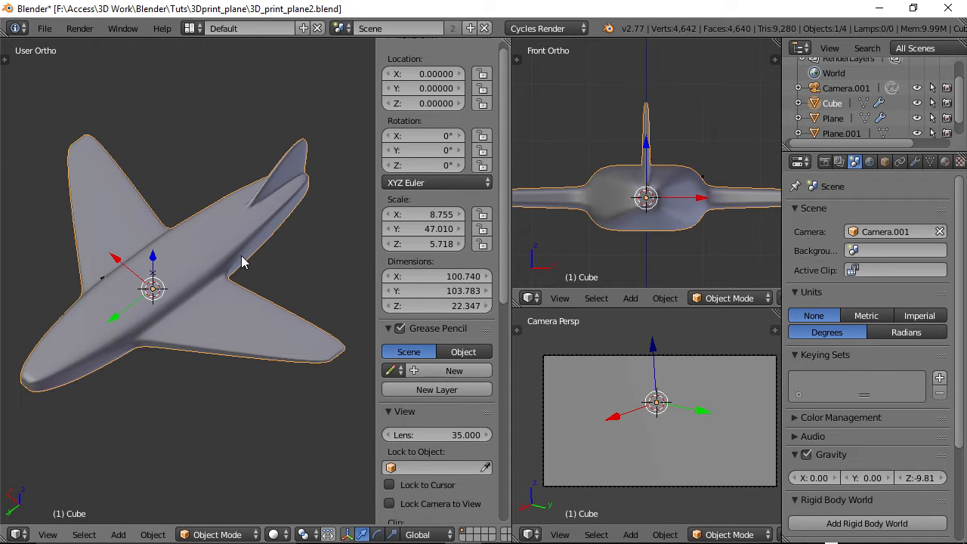
Apply the airplane's scale to its object data
key(ctrl+a)
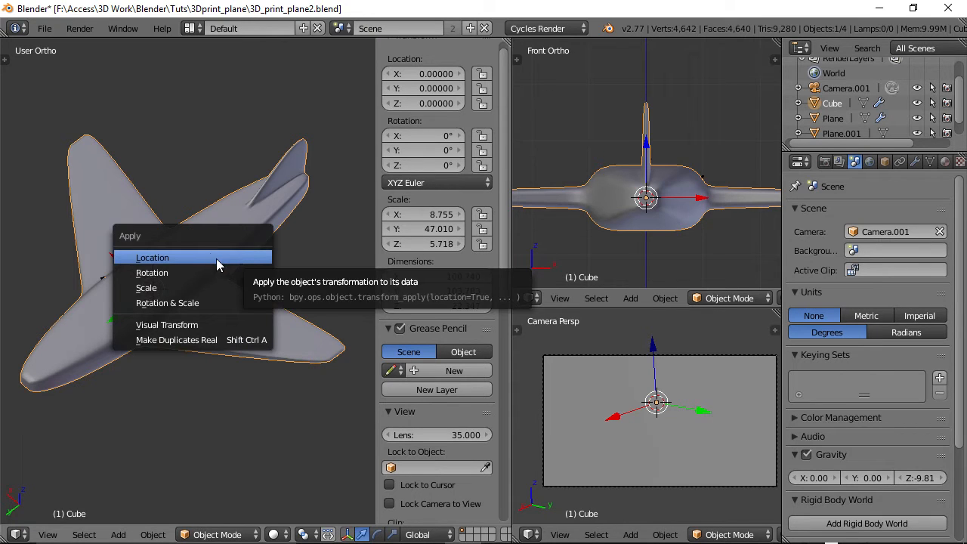
click(157, 288)
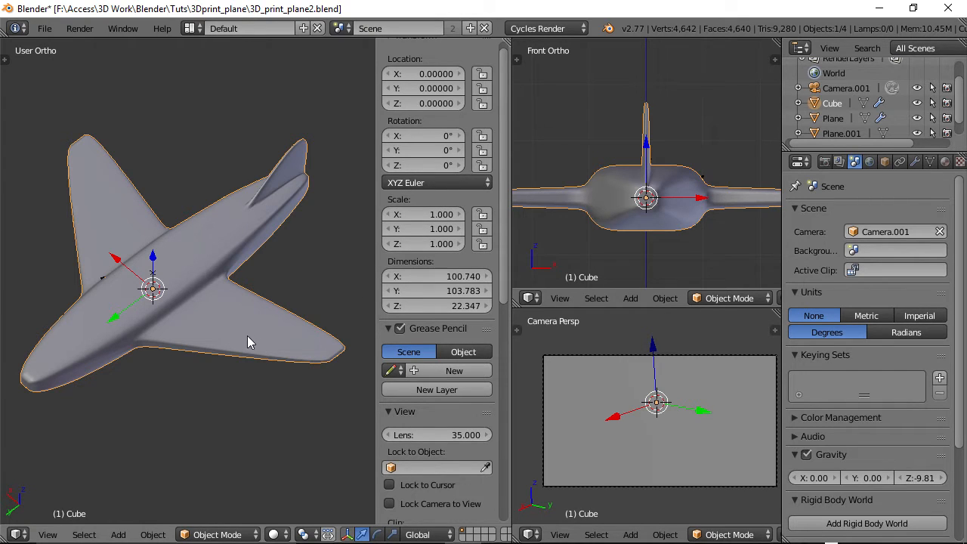
middle_drag(247, 335, 168, 306)
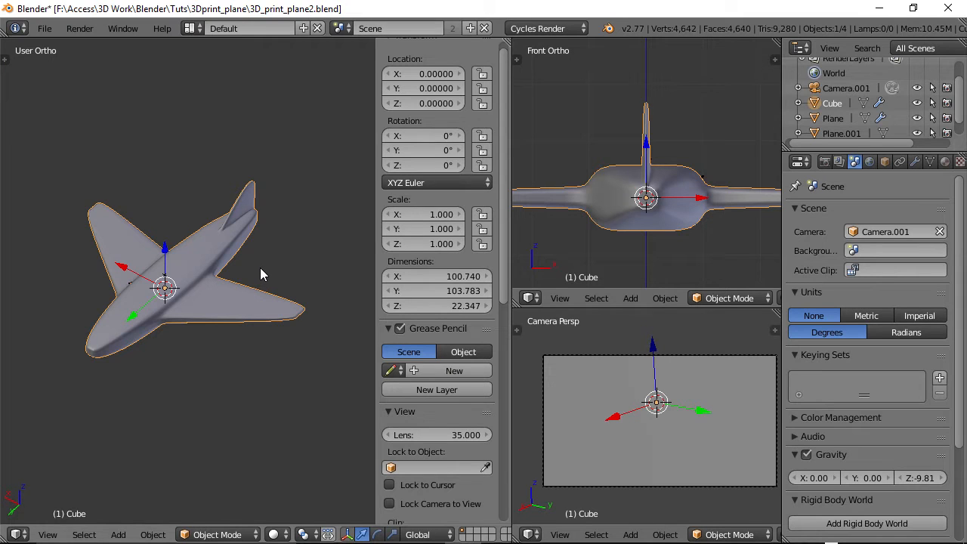
Hide the airplane's transform properties and save the project over the existing 3D_print_plane2.blend file
key(n)
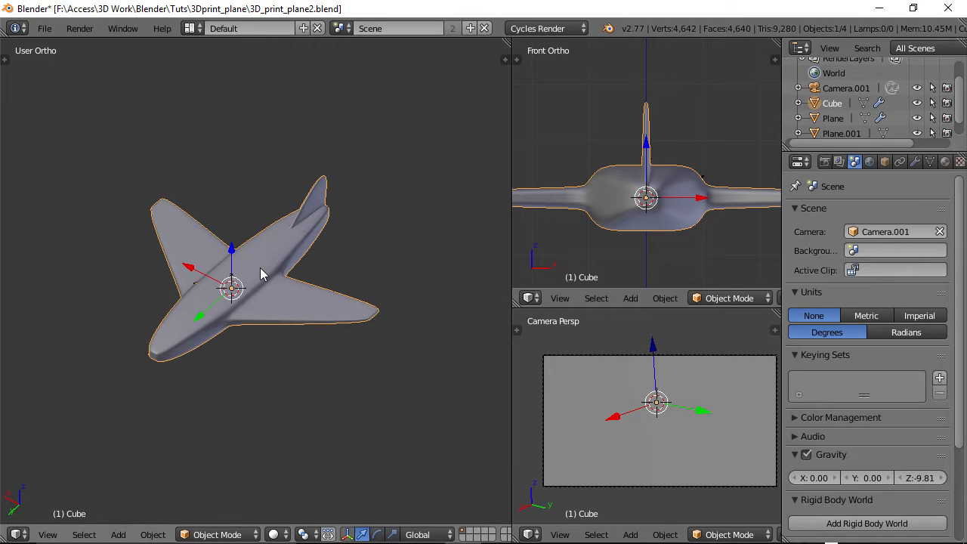
key(ctrl+s)
click(122, 138)
Search the add-ons in the user preferences for "3d", enable Mesh: 3D Print Toolbox and close the preferences
click(46, 29)
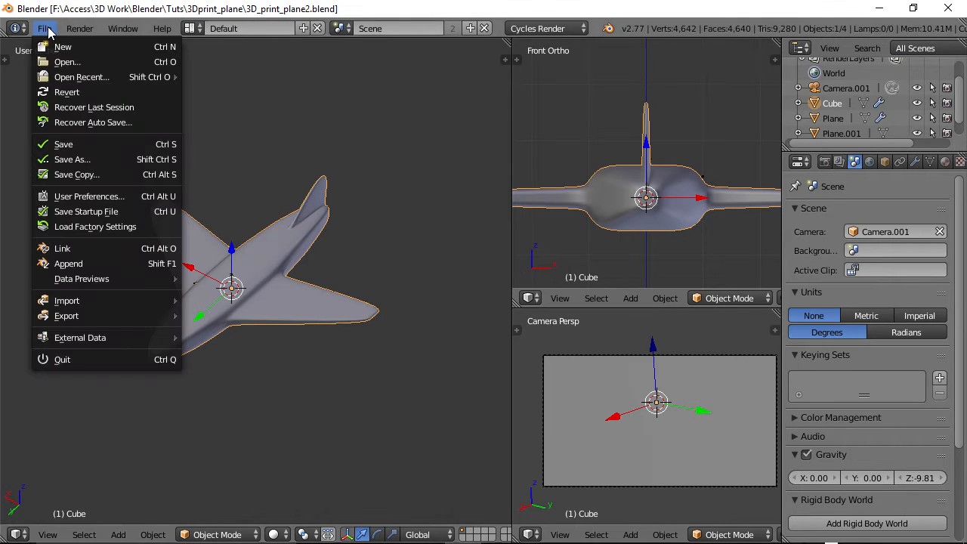
click(90, 197)
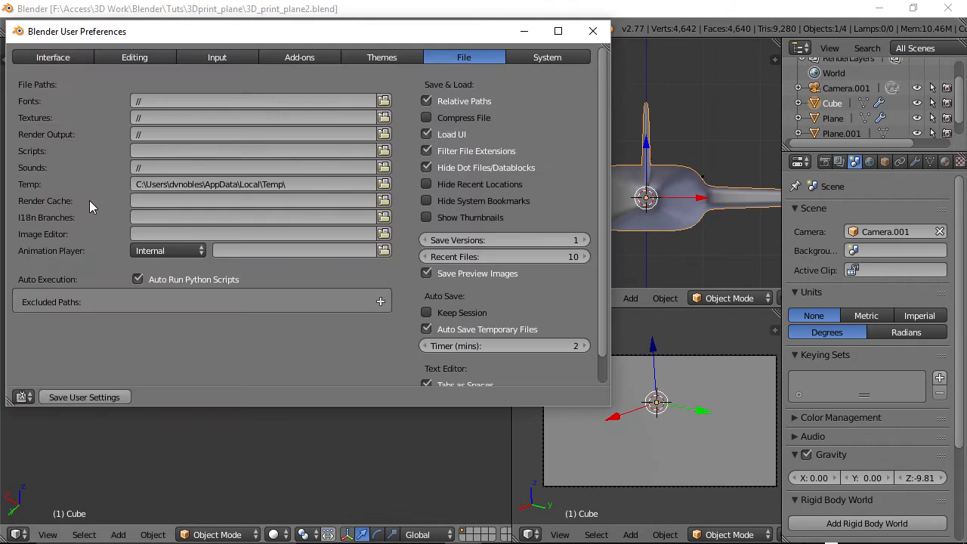
click(304, 59)
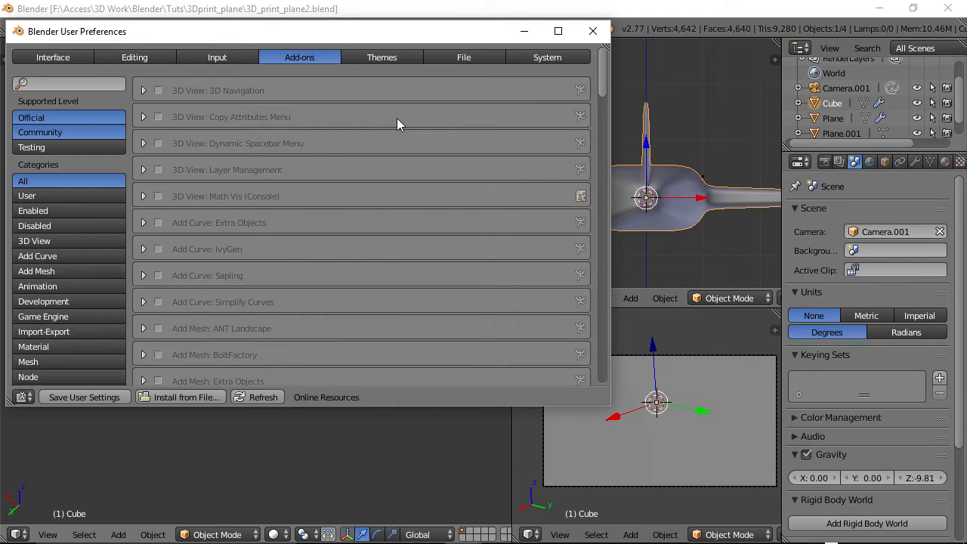
click(40, 82)
text(3d)
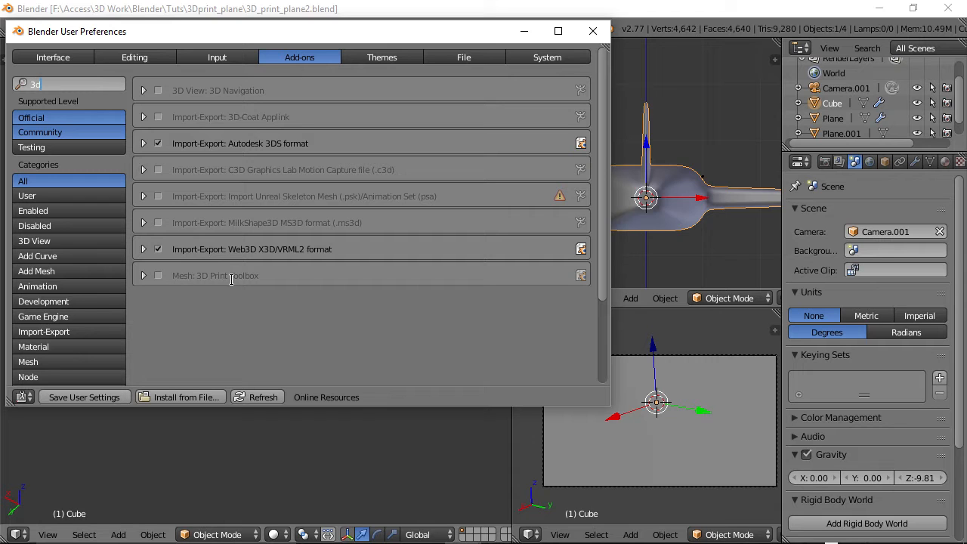
click(160, 275)
click(157, 276)
click(593, 32)
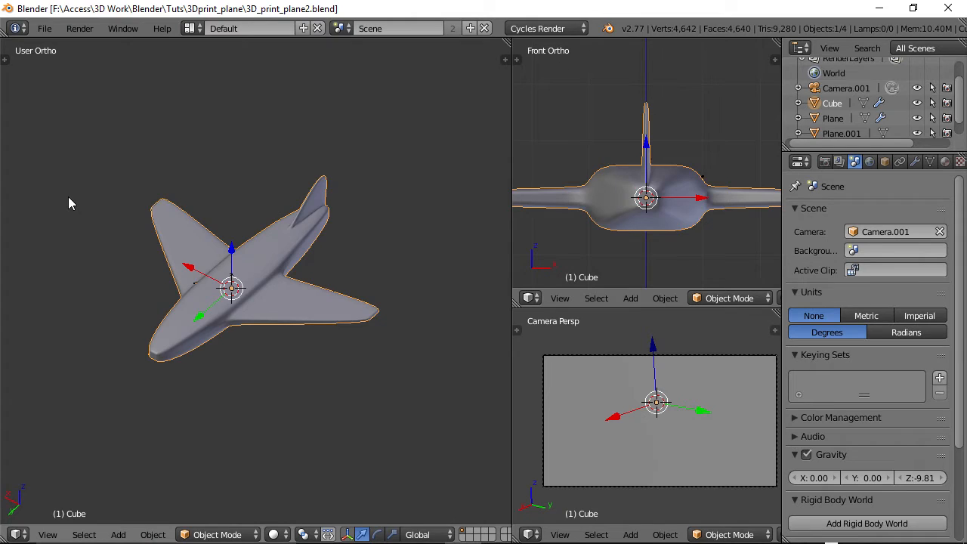
Show the tool shelf and bring up the Print3D tools down to their export settings
key(t)
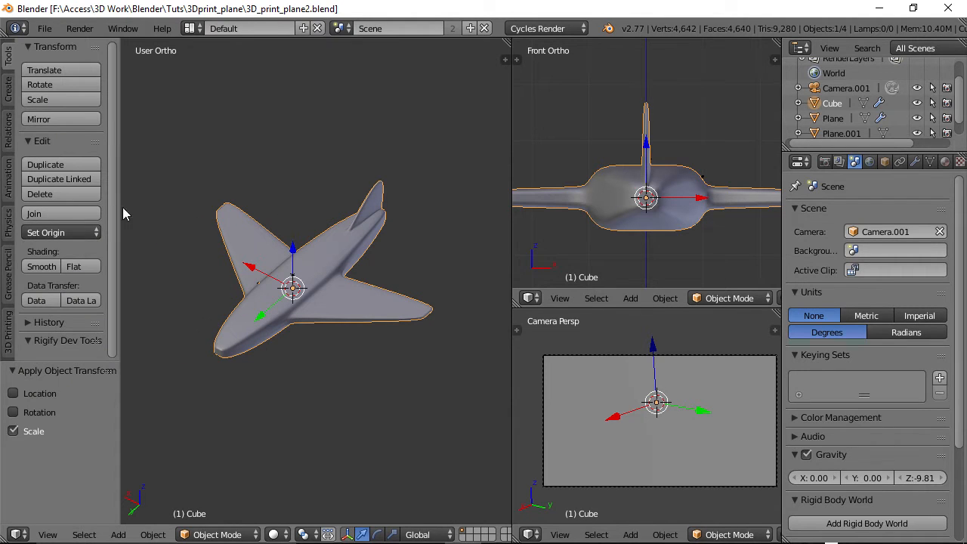
click(9, 337)
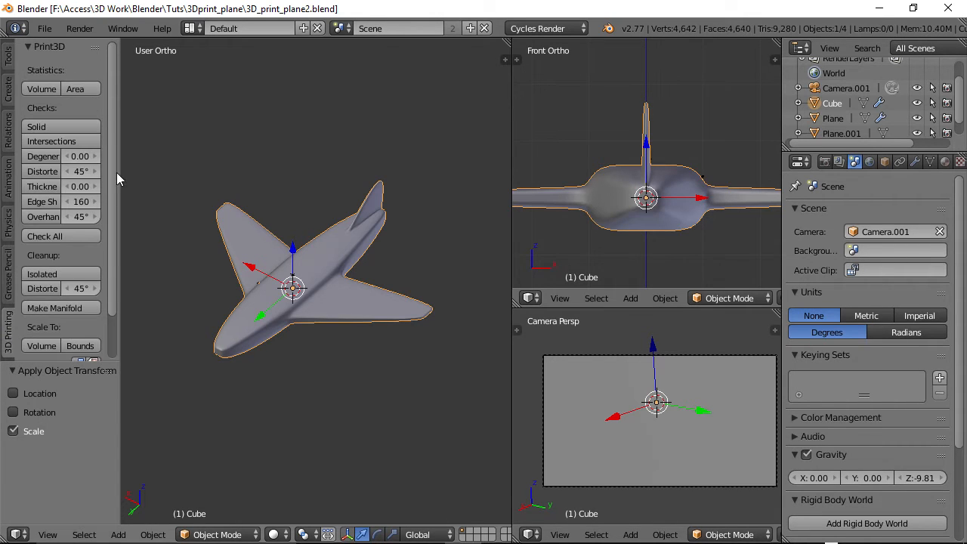
drag(112, 170, 115, 237)
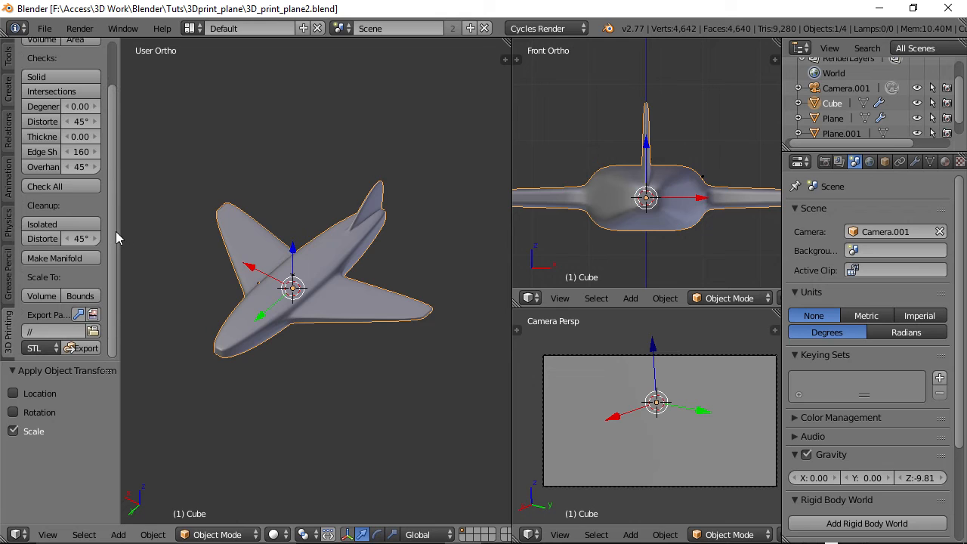
click(303, 281)
key(Tab)
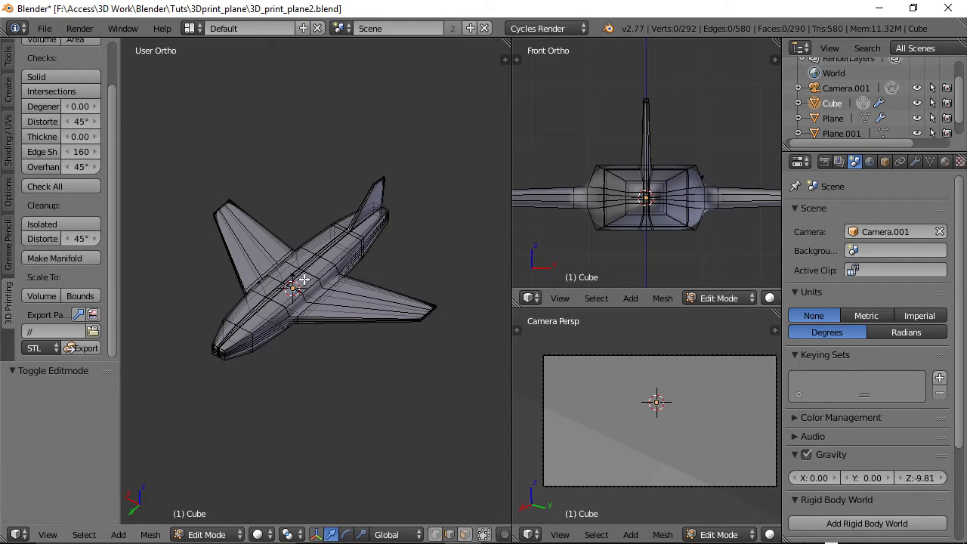
middle_drag(331, 302, 121, 214)
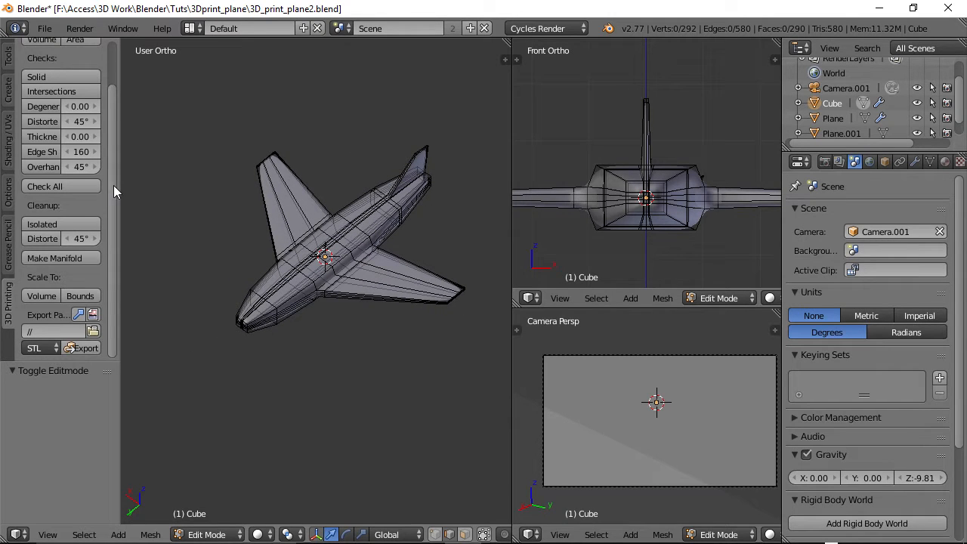
scroll(112, 168, up, 3)
scroll(109, 202, down, 3)
key(Tab)
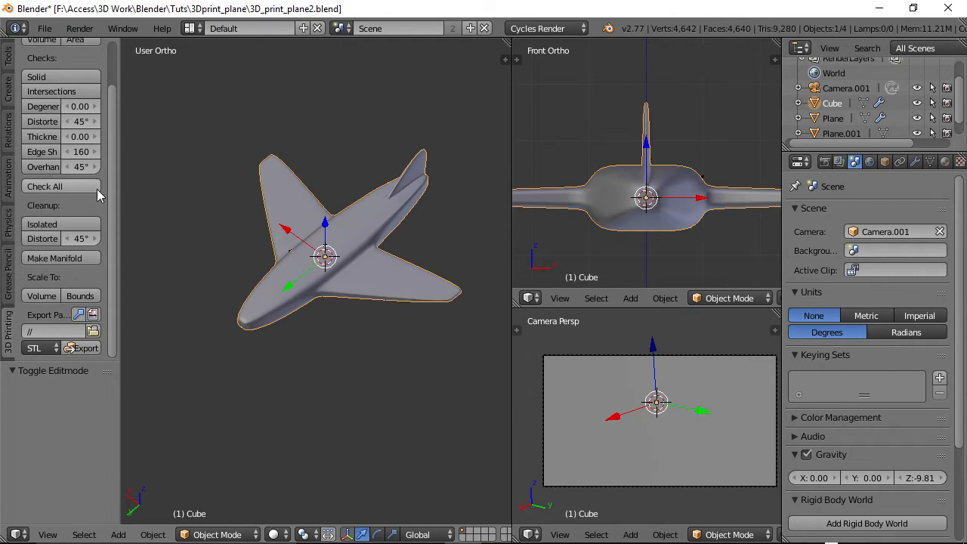
Run all 3D print checks on the airplane and select the reported overhang faces in Edit Mode
click(35, 186)
drag(113, 168, 114, 321)
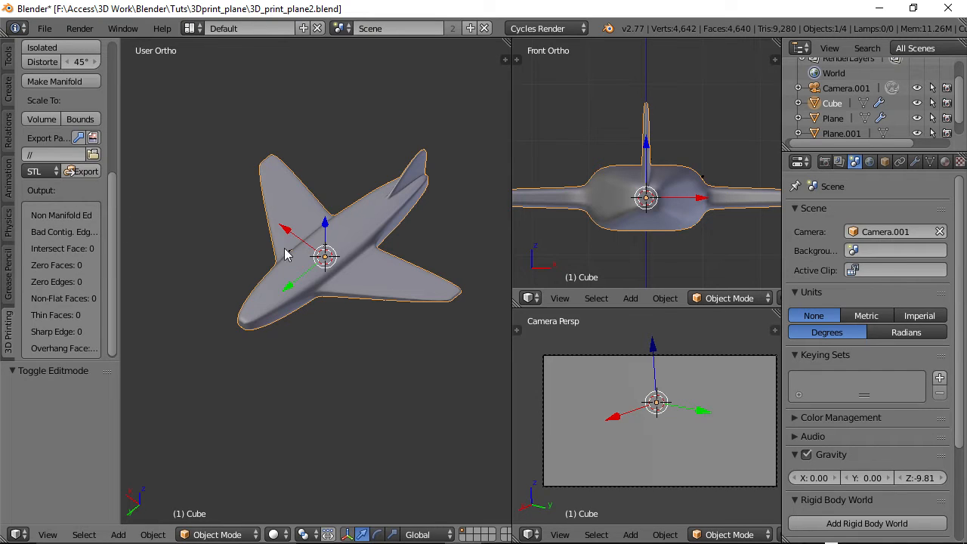
key(Tab)
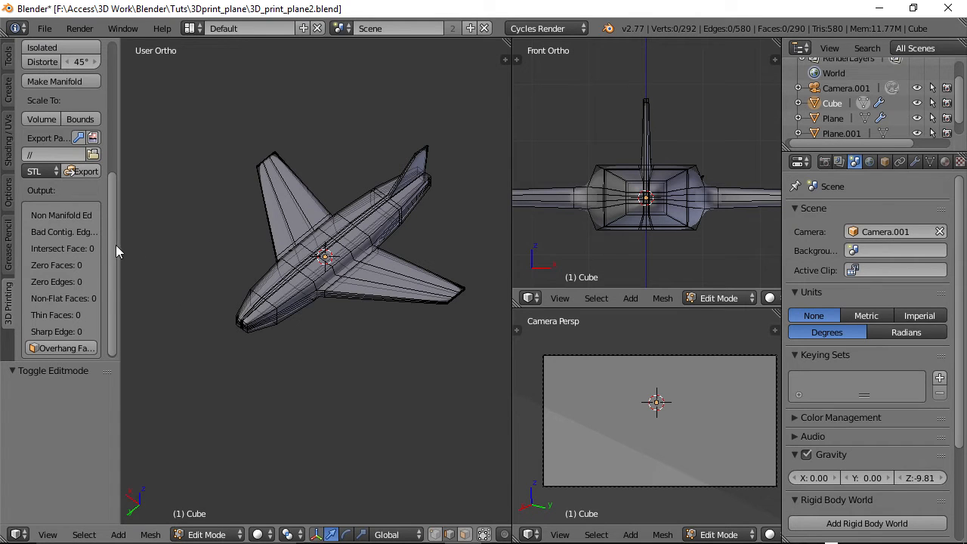
scroll(115, 246, down, 1)
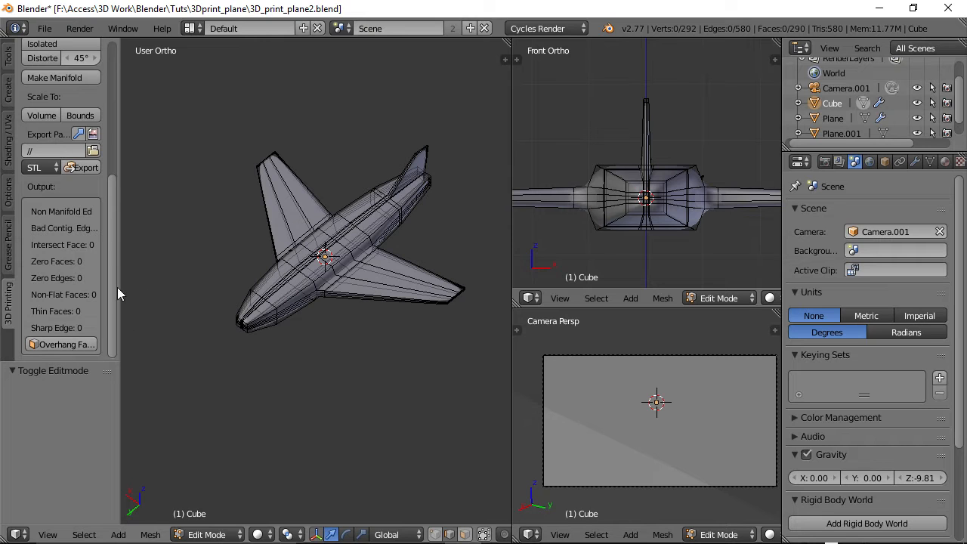
mouse_move(112, 297)
mouse_down()
mouse_move(119, 168)
mouse_move(118, 310)
mouse_up()
drag(120, 346, 164, 346)
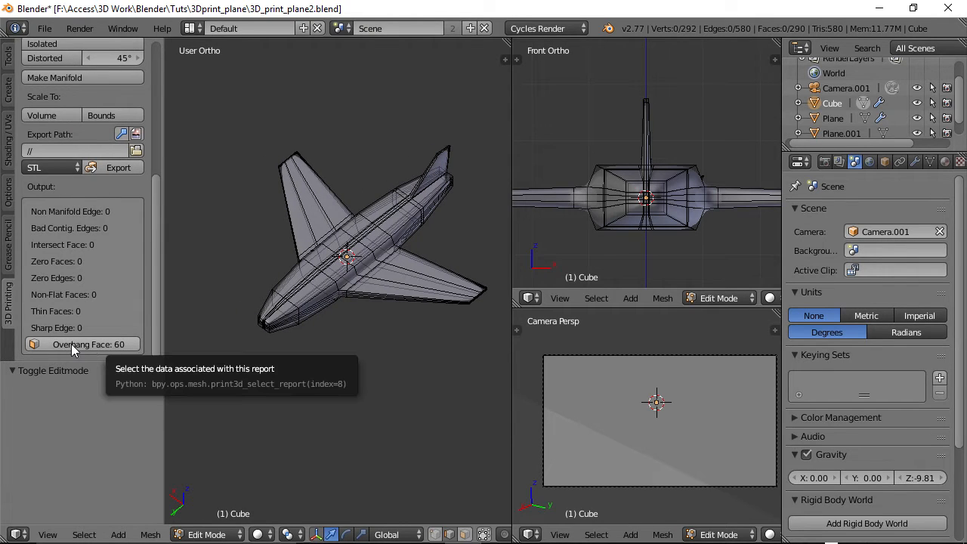
click(68, 343)
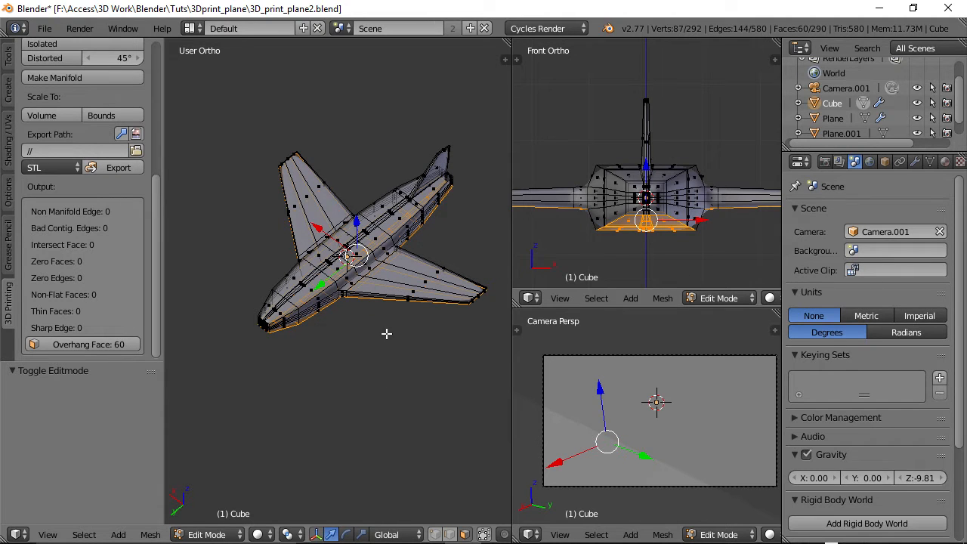
Examine the selected overhang faces on the underside of the fuselage and wings
middle_drag(388, 331, 371, 314)
scroll(379, 314, up, 3)
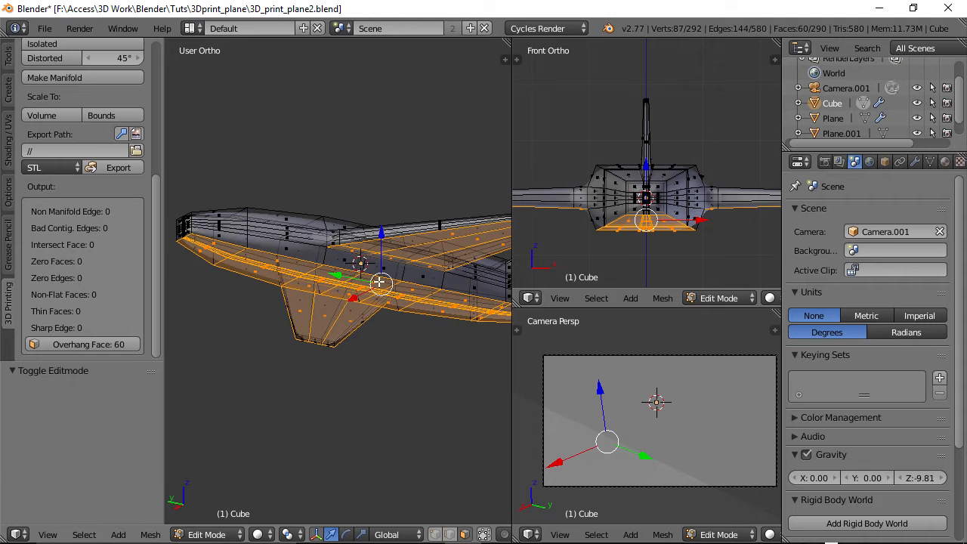
middle_drag(379, 282, 320, 159)
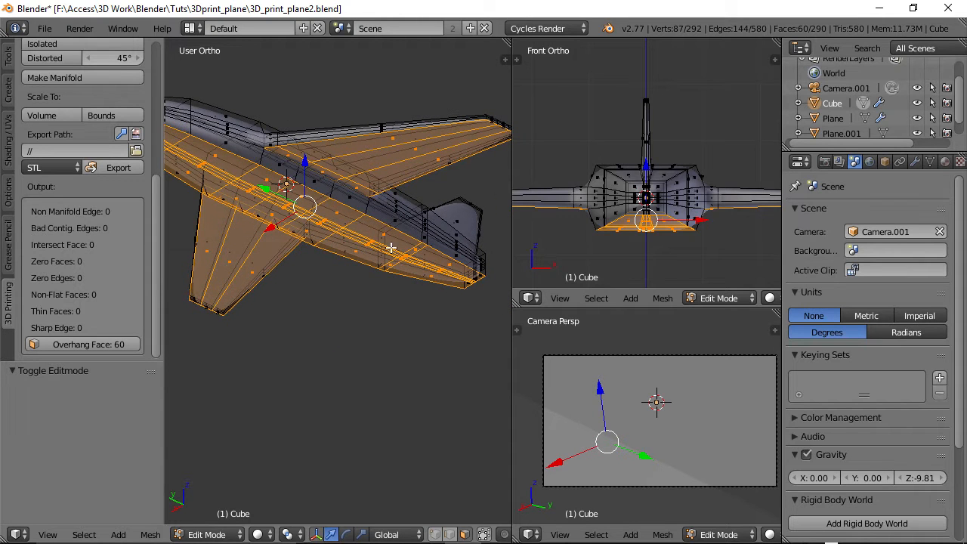
middle_drag(327, 240, 348, 271)
middle_drag(384, 213, 360, 192)
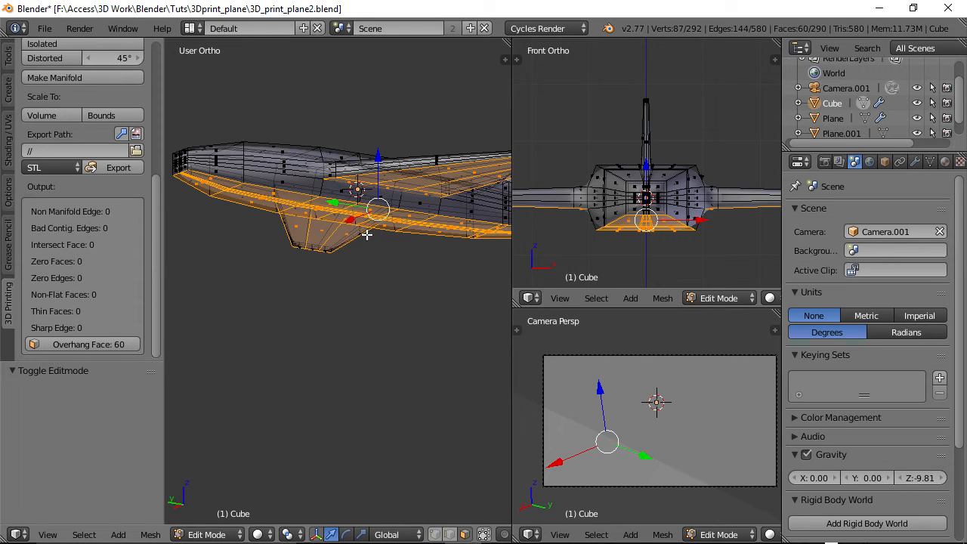
middle_drag(367, 235, 361, 189)
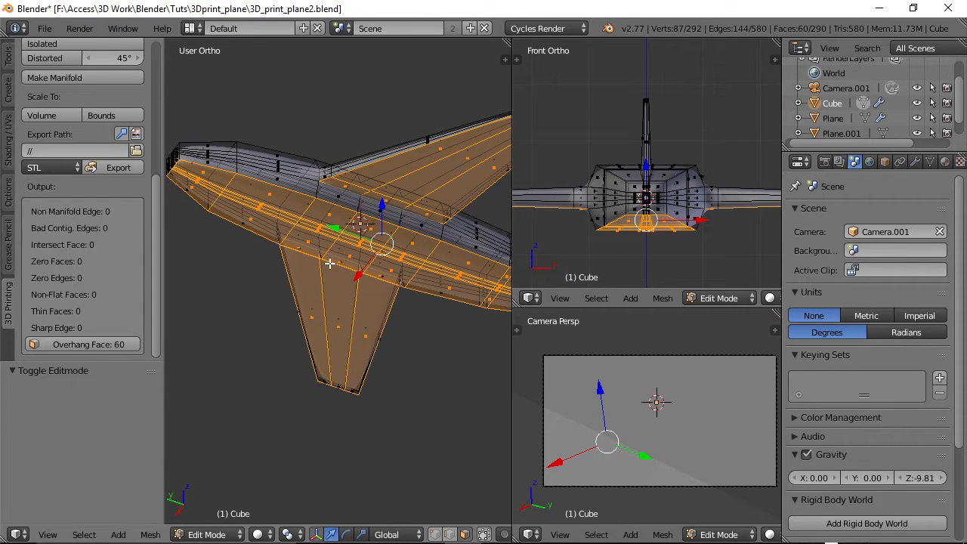
middle_drag(329, 263, 408, 303)
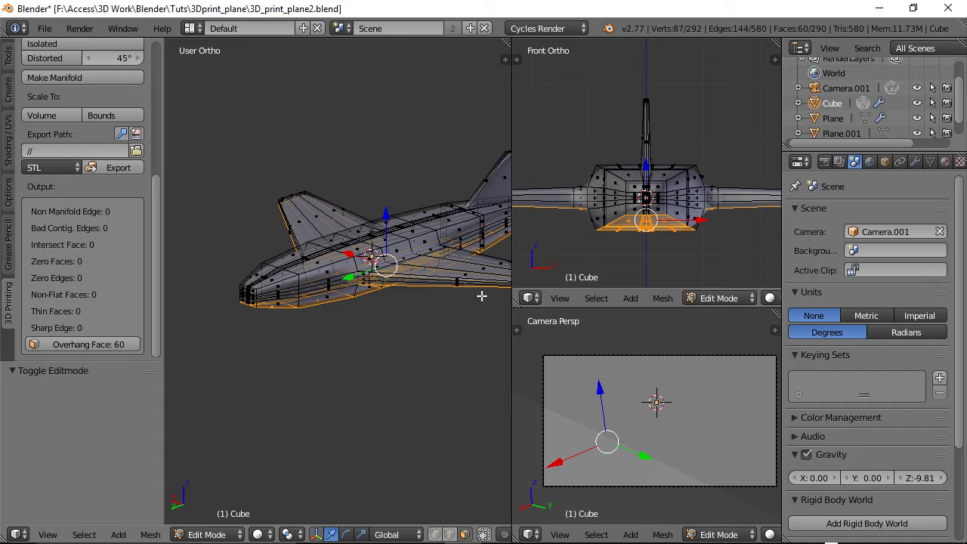
Add a single centred loop cut across the middle of the airplane's near wing
mouse_move(428, 281)
middle_down()
mouse_move(449, 268)
mouse_move(381, 270)
mouse_move(412, 291)
mouse_move(401, 298)
mouse_move(434, 281)
middle_up()
scroll(445, 320, up, 2)
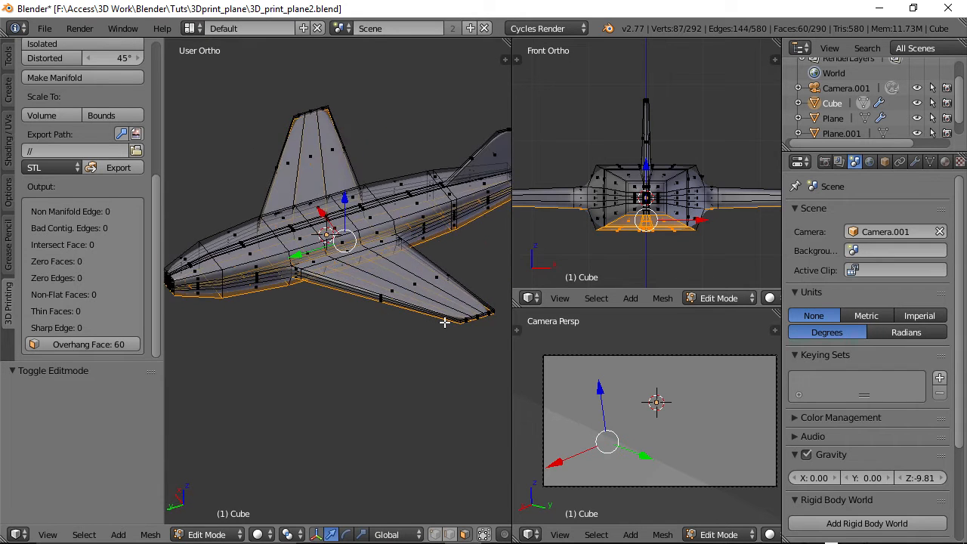
scroll(436, 309, up, 2)
key(ctrl+r)
click(424, 306)
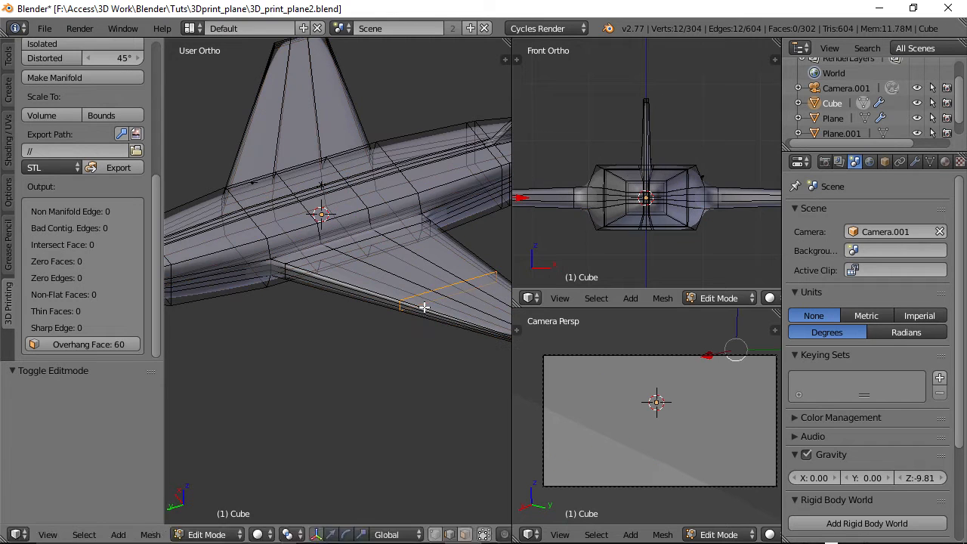
right_click(425, 305)
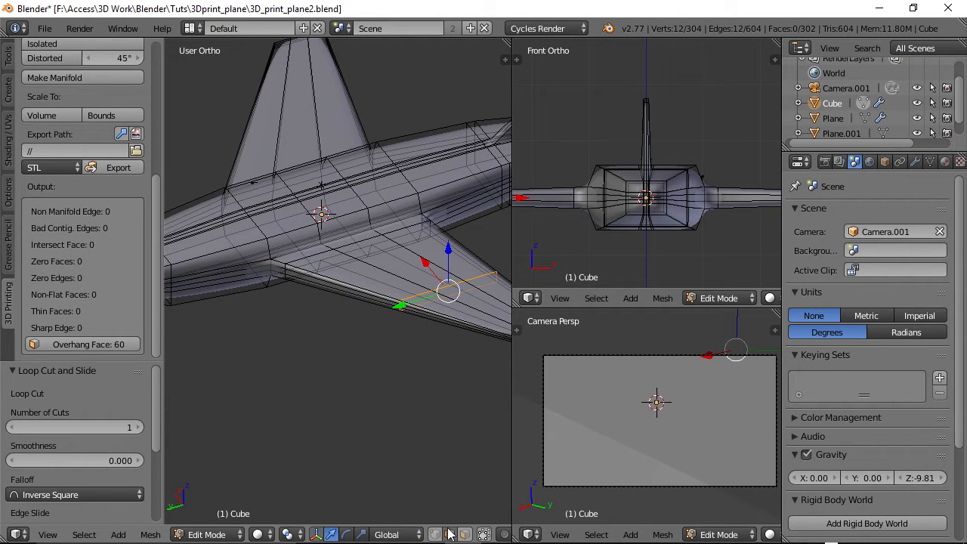
Extrude one edge of the wing's loop cut near the trailing edge, raise it along Z, and return to Object Mode
right_click(477, 277)
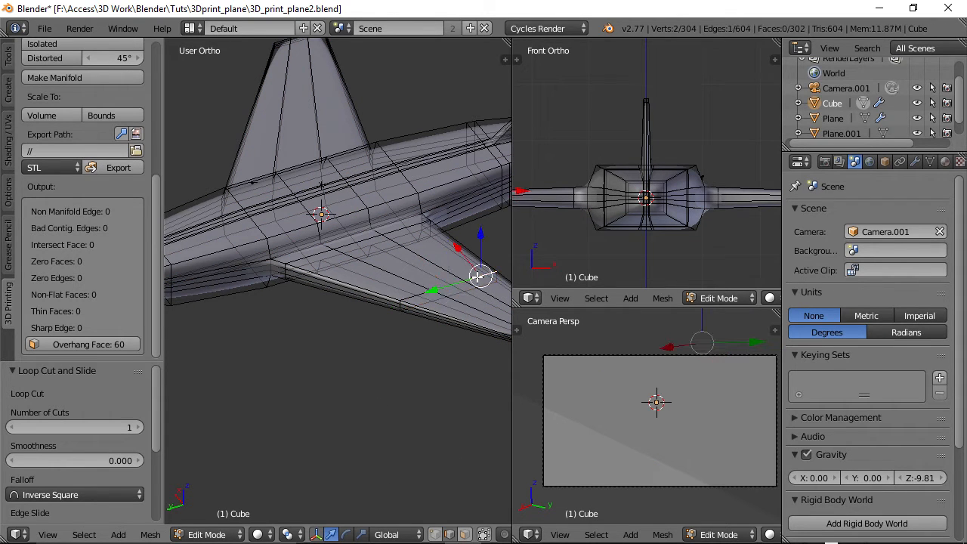
key(e)
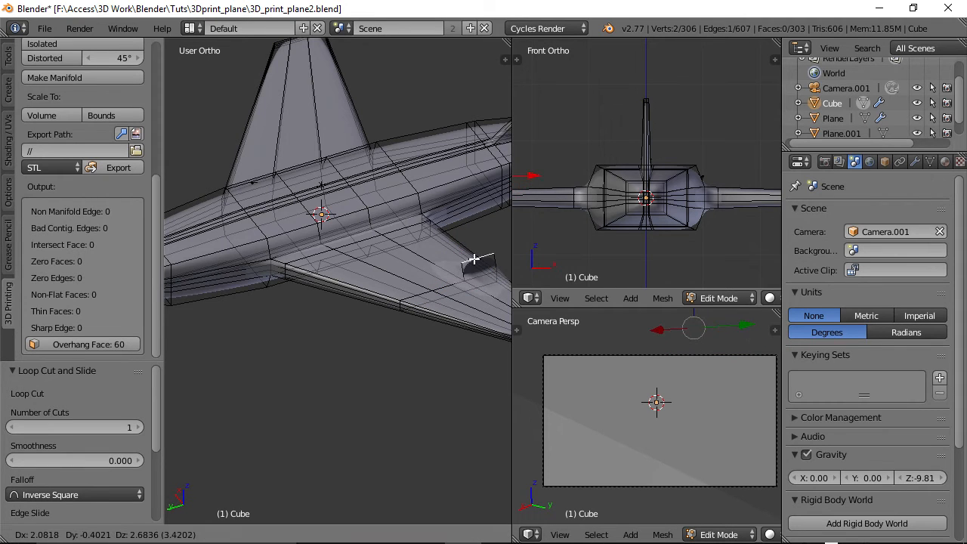
right_click(469, 257)
drag(479, 243, 478, 209)
scroll(430, 375, down, 6)
key(Tab)
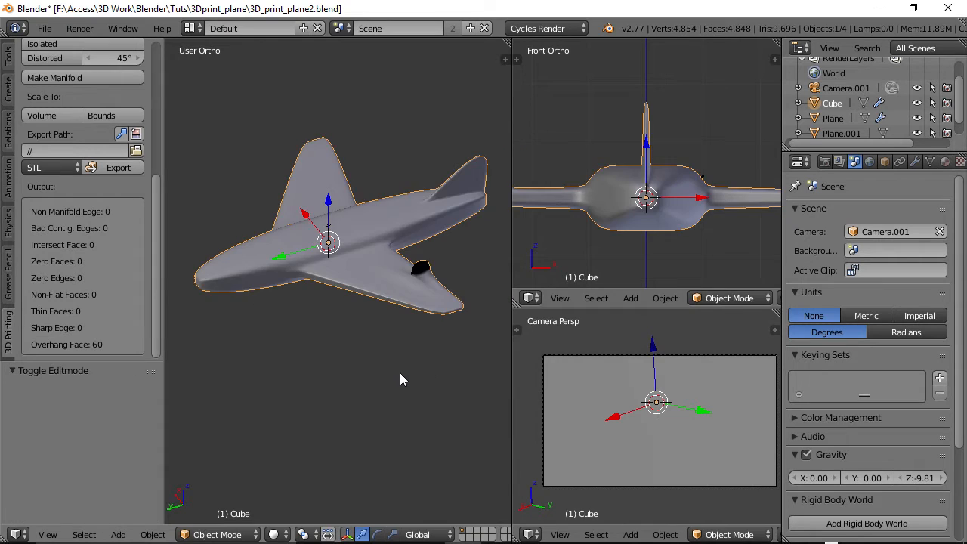
Run all 3D print checks again on the airplane with the extruded wing flap and read the output
middle_drag(407, 372, 384, 357)
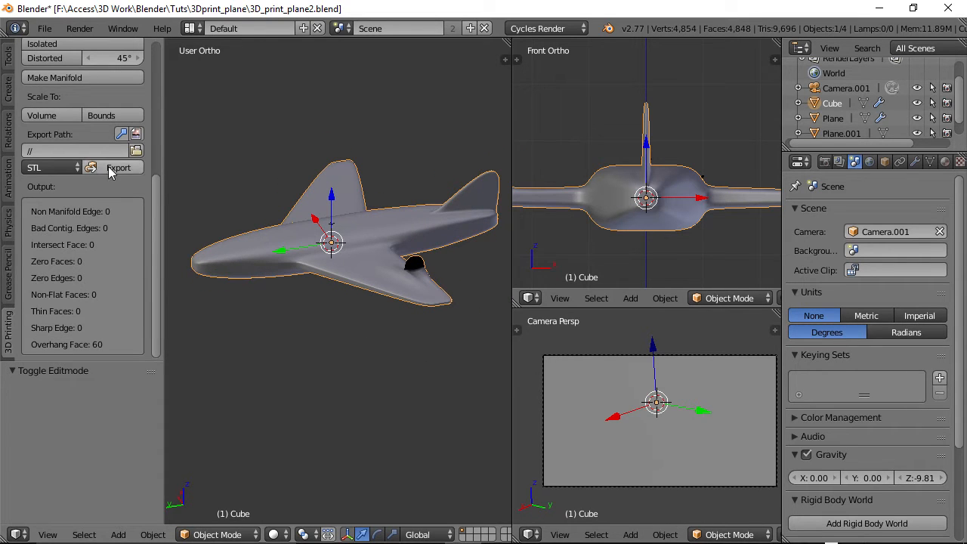
drag(158, 184, 156, 120)
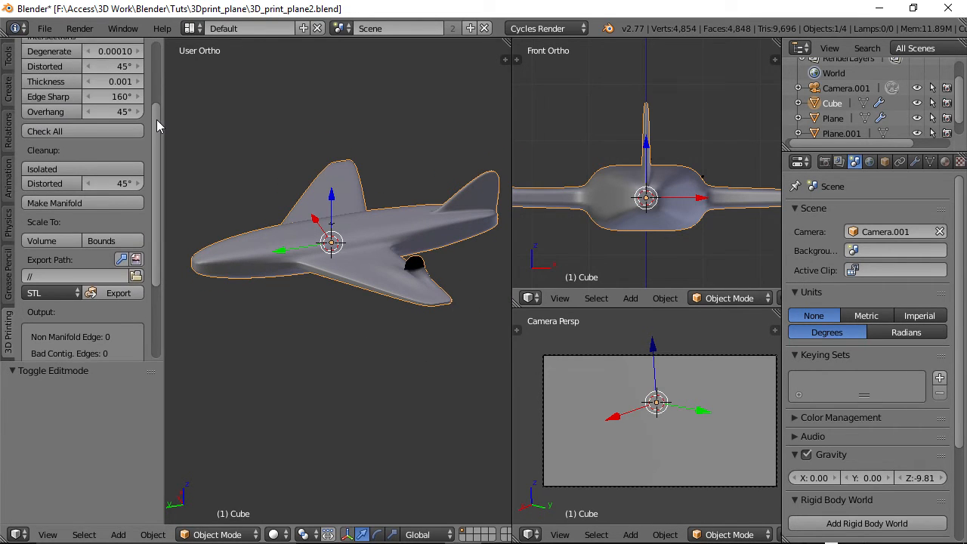
click(81, 129)
scroll(113, 317, down, 5)
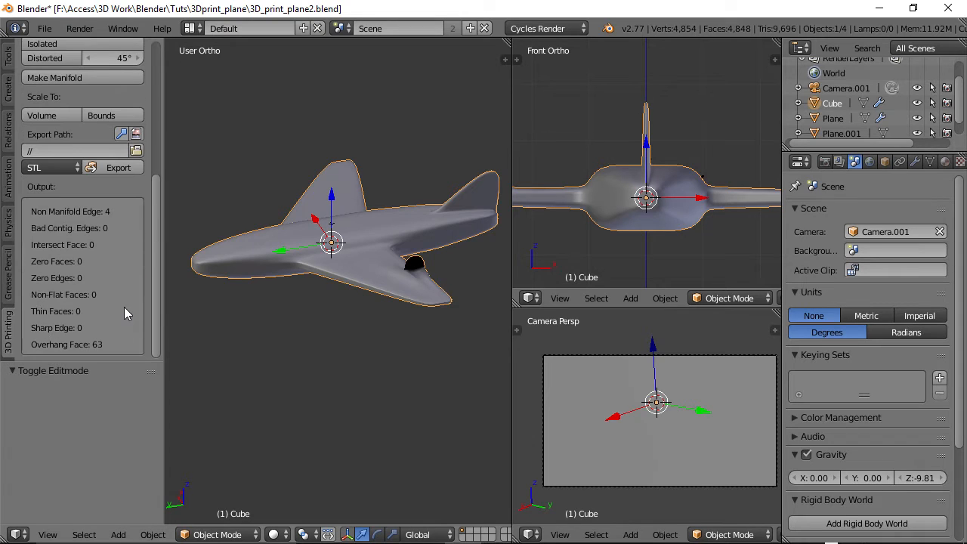
Select the reported non-manifold edges in Edit Mode and examine them around the extruded flap on the wing
key(Tab)
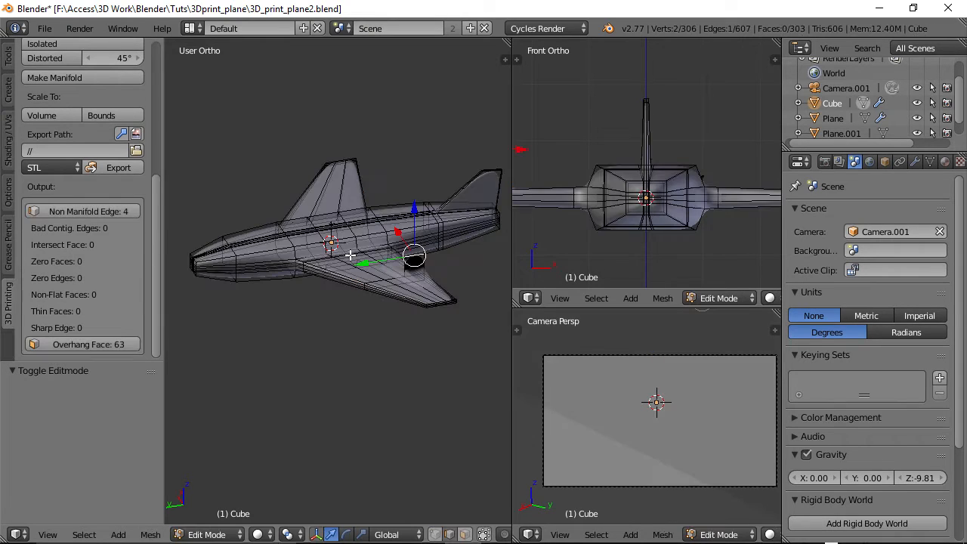
click(97, 211)
middle_drag(340, 304, 443, 234)
scroll(442, 227, up, 5)
shift+middle_drag(426, 174, 316, 339)
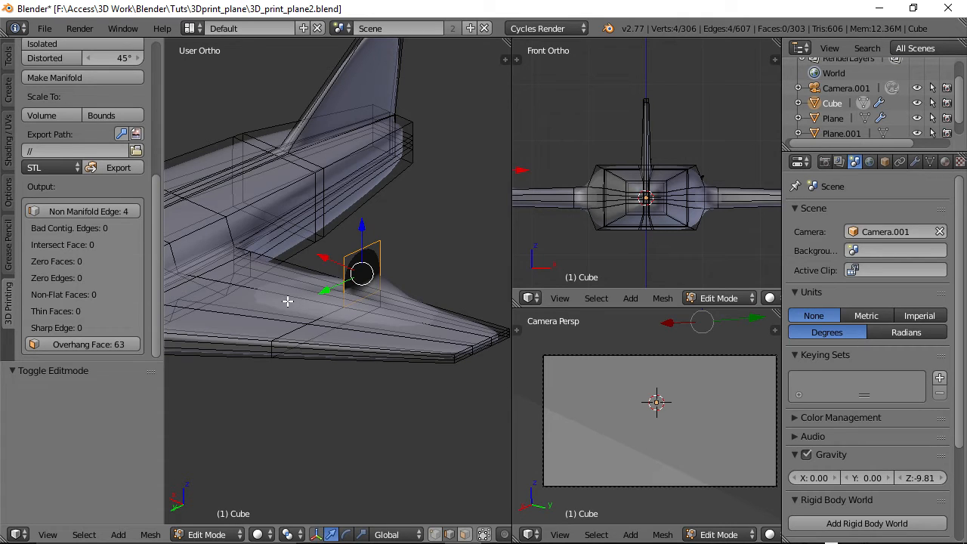
shift+middle_drag(288, 301, 294, 267)
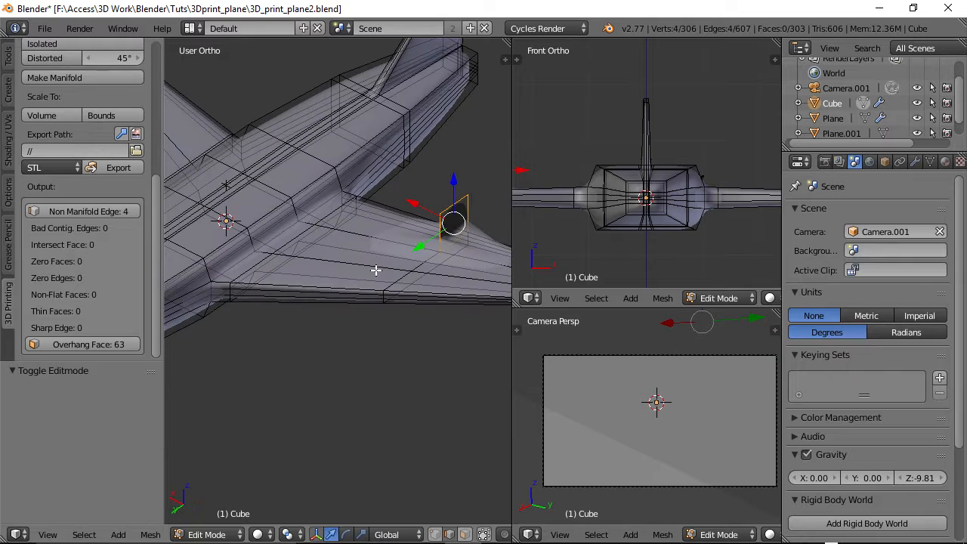
shift+middle_drag(394, 272, 354, 271)
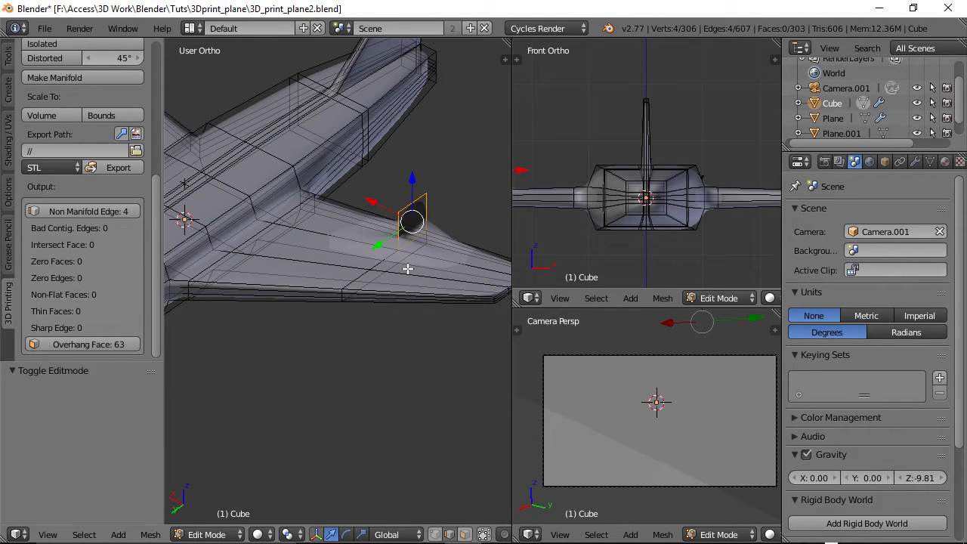
Undo the extruded flap and the loop cut on the wing
right_click(407, 268)
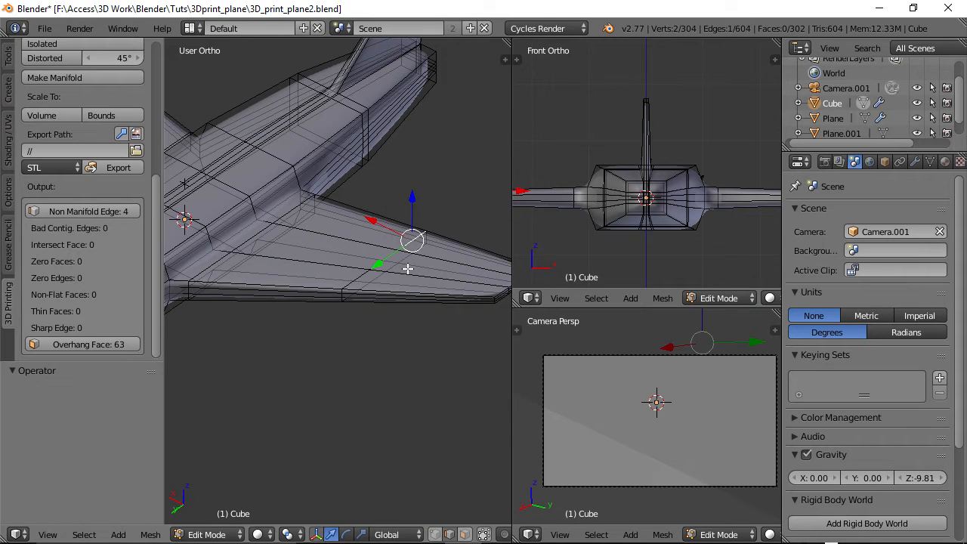
key(ctrl+z)
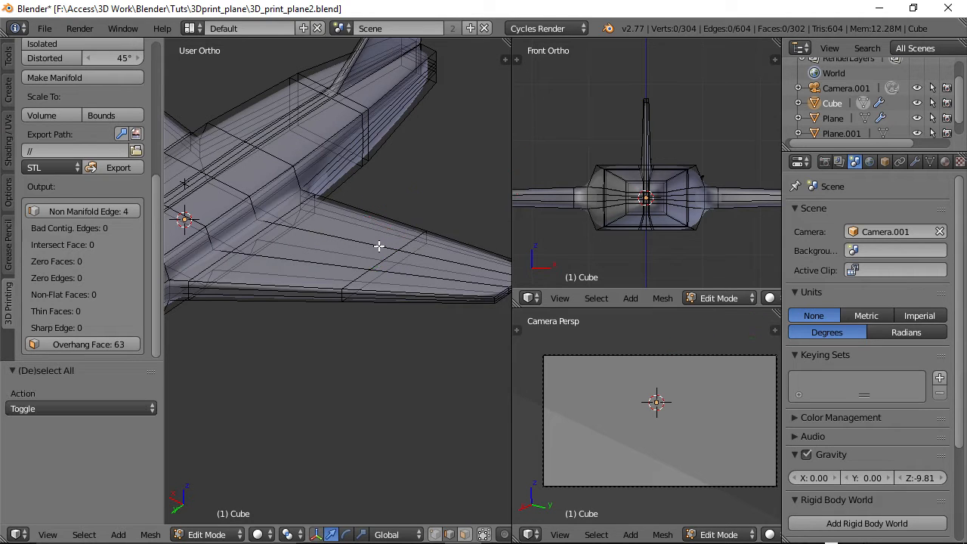
key(ctrl+z)
key(ctrl+z)
key(ctrl+z)
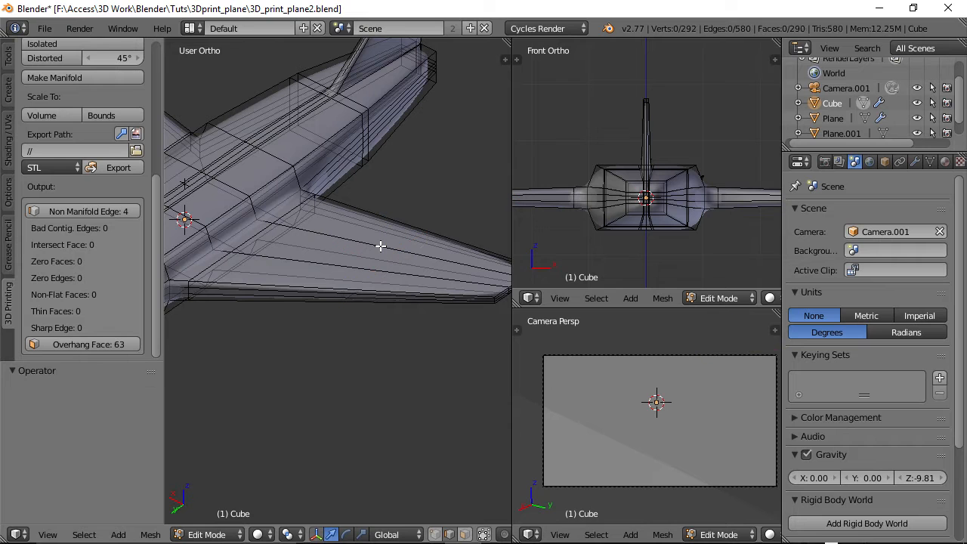
scroll(381, 246, down, 4)
middle_drag(332, 248, 332, 289)
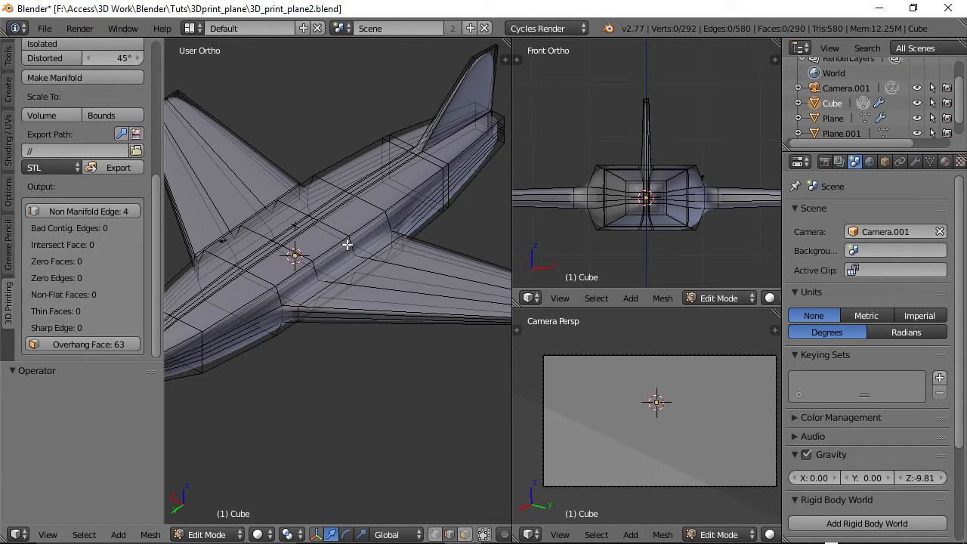
key(t)
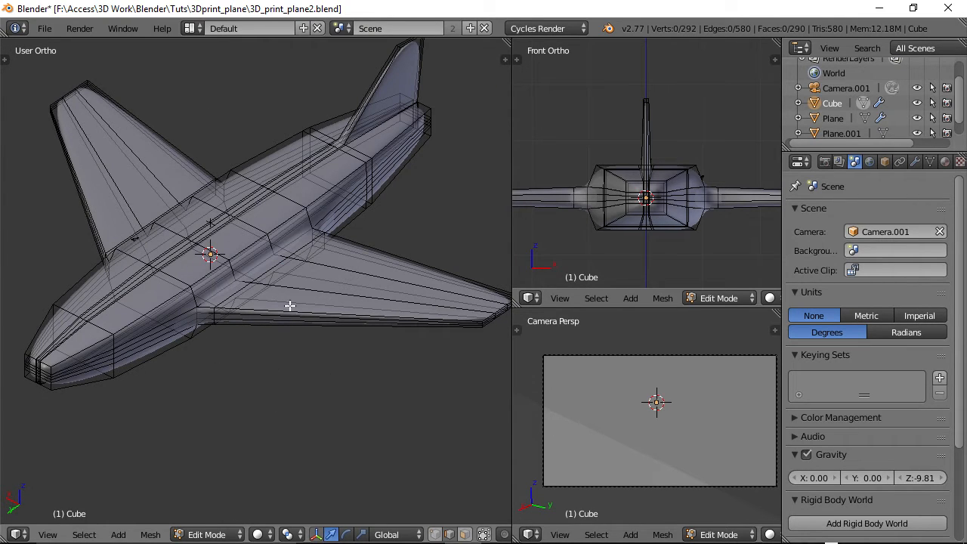
click(85, 535)
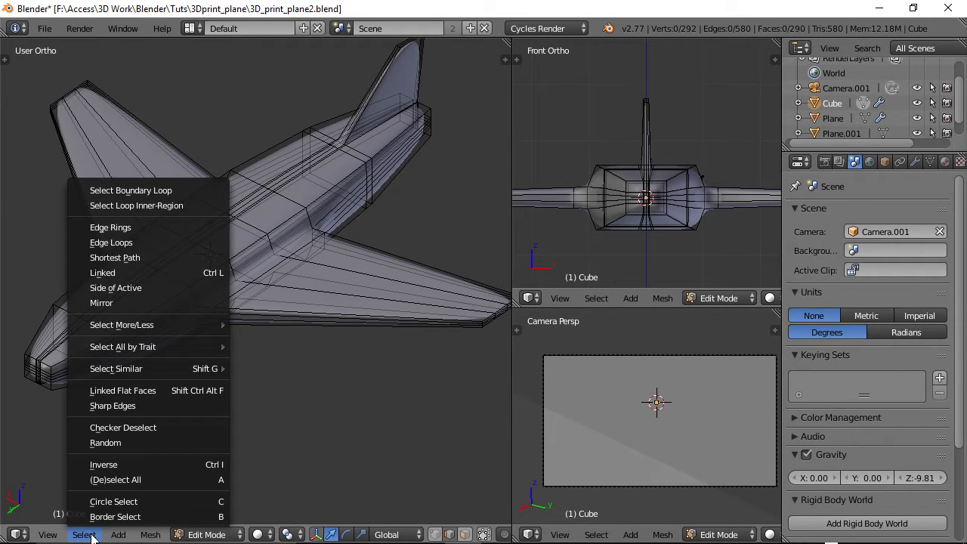
mouse_move(99, 345)
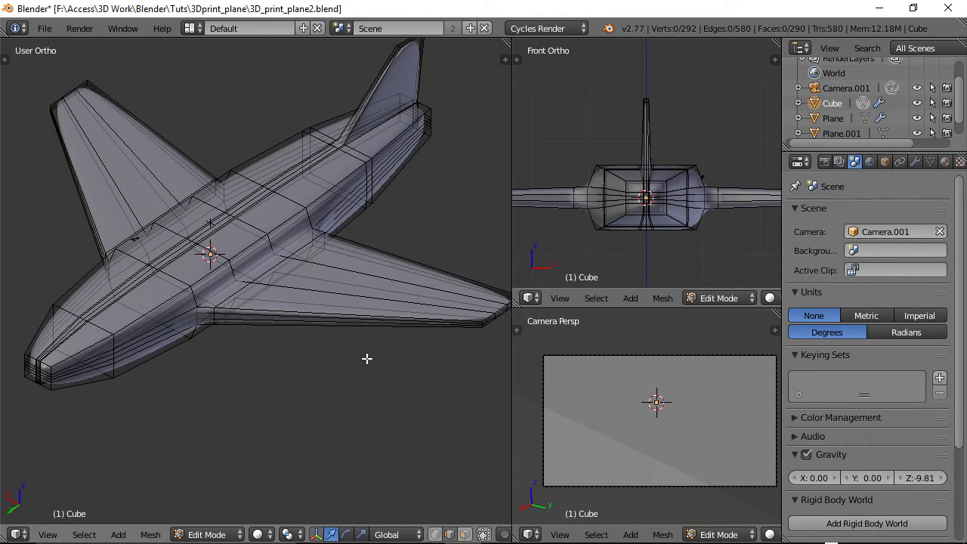
key(t)
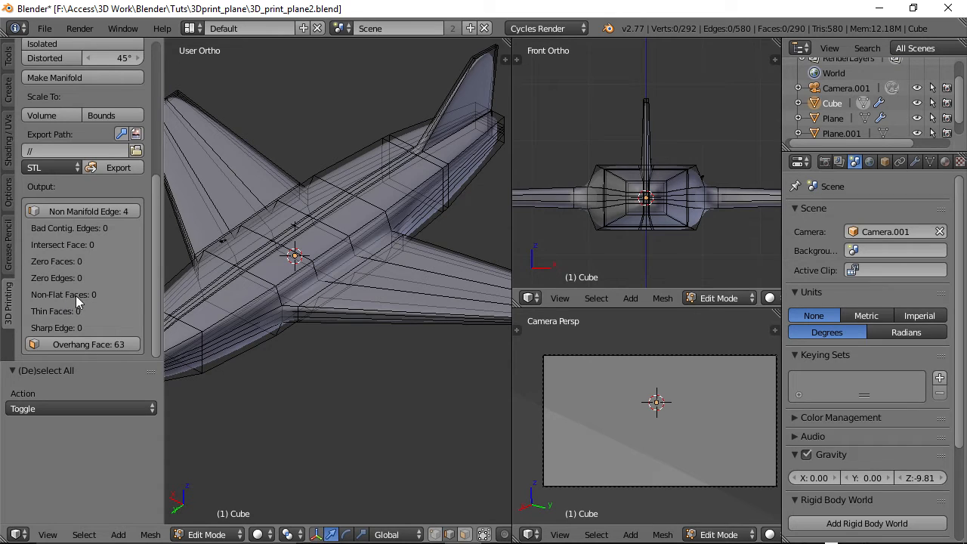
Switch to vertex selection and move one upper fuselage vertex near the wing's rear root inward along X
shift+middle_drag(310, 268, 211, 347)
mouse_move(317, 330)
middle_down()
mouse_move(336, 324)
mouse_move(324, 313)
mouse_move(311, 328)
middle_up()
scroll(294, 336, up, 1)
scroll(352, 244, up, 3)
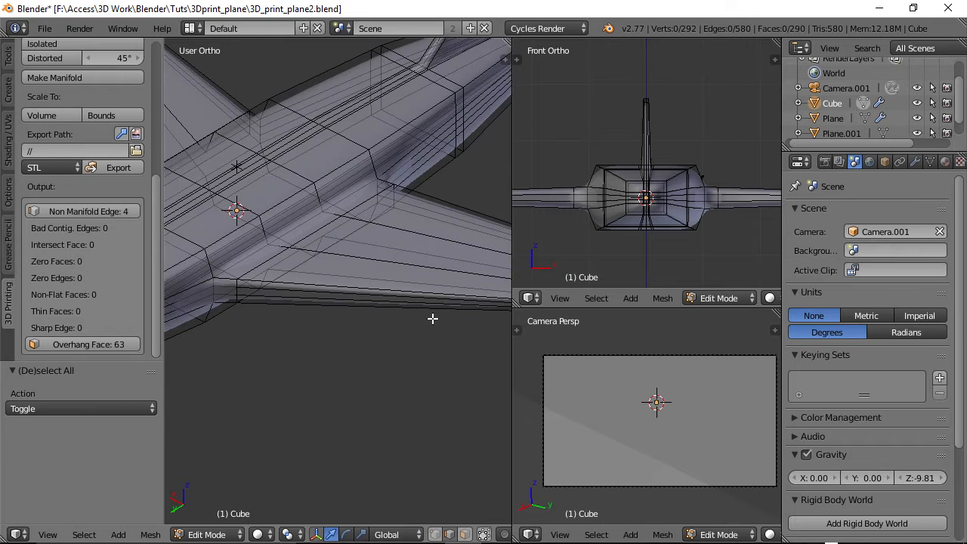
right_click(361, 193)
click(464, 535)
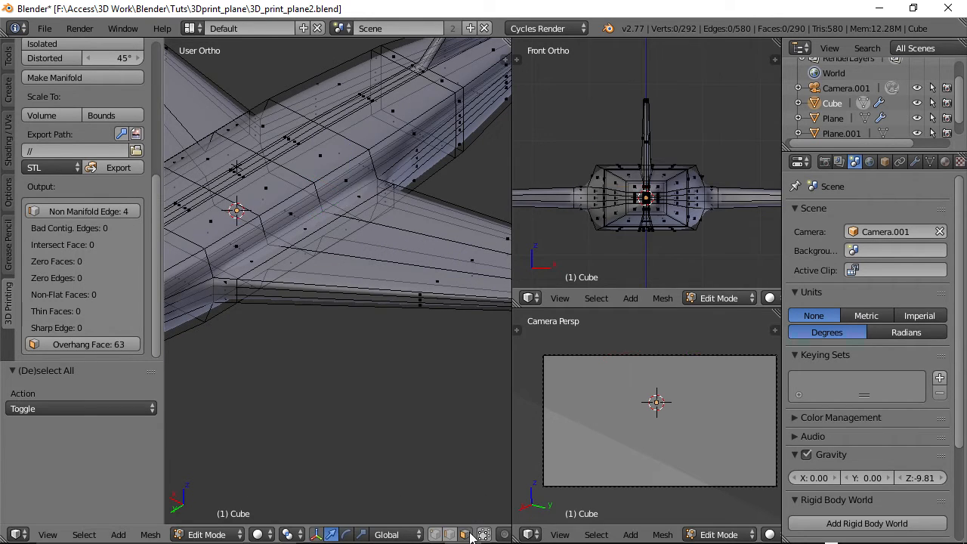
shift+middle_drag(374, 205, 326, 262)
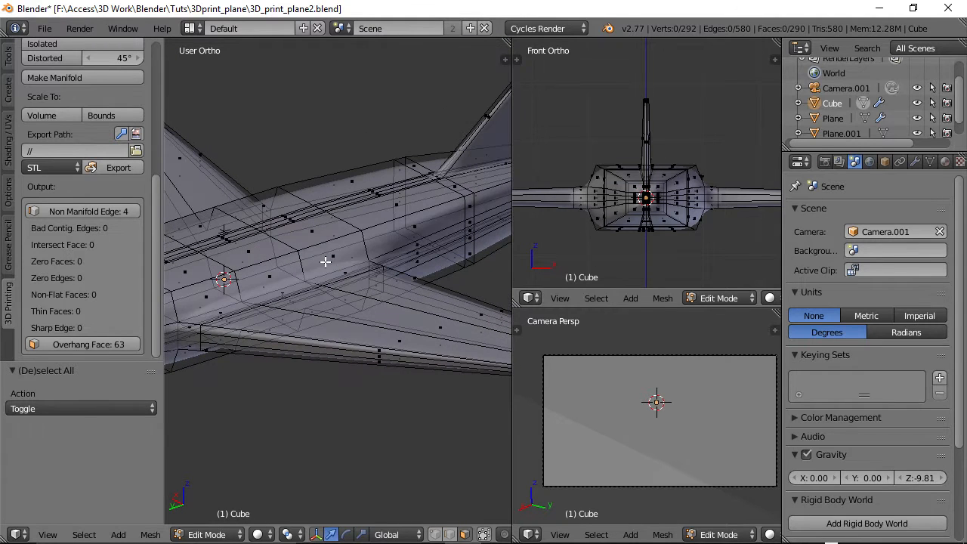
click(435, 535)
scroll(331, 313, up, 4)
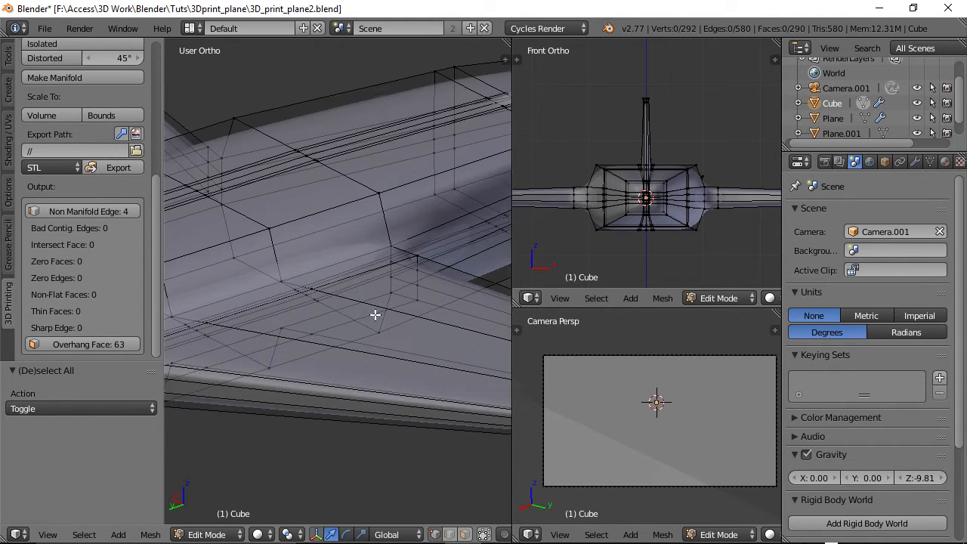
scroll(364, 356, down, 3)
key(t)
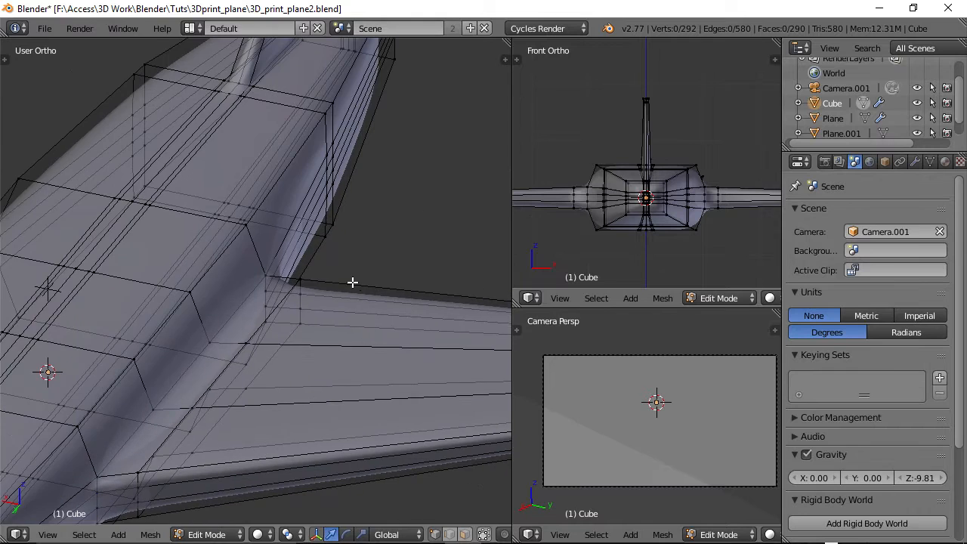
shift+middle_drag(353, 282, 428, 335)
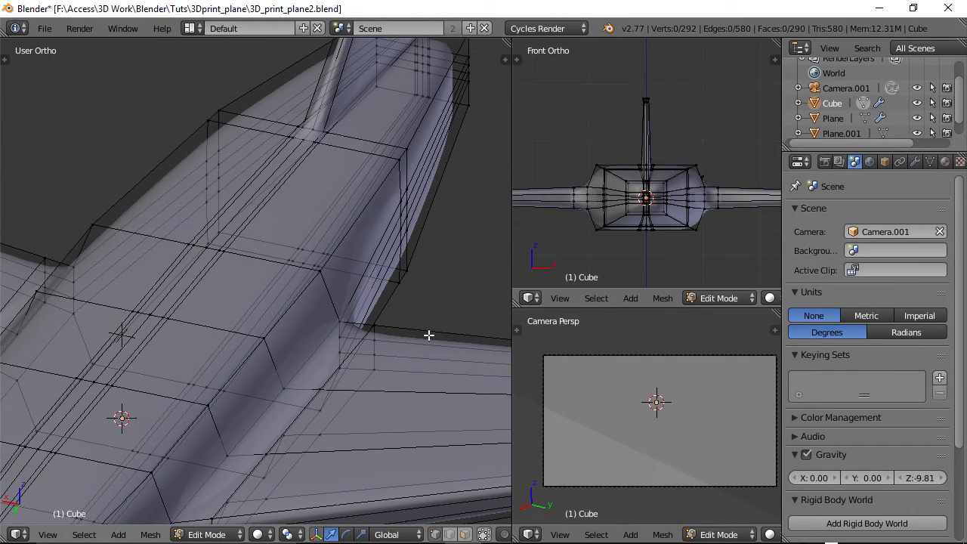
right_click(321, 274)
key(g)
key(x)
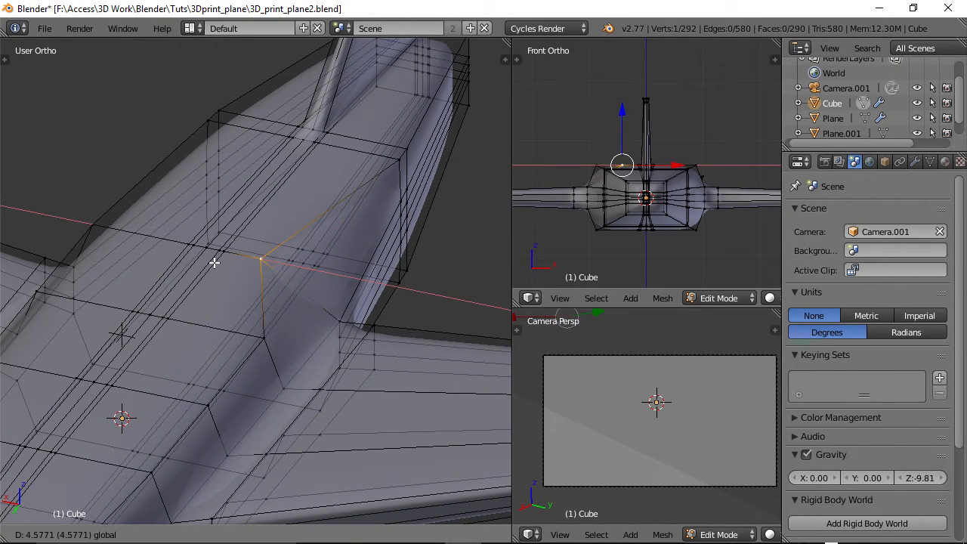
click(200, 261)
Move the adjacent upper fuselage vertex outward along X, away from the fuselage
right_click(269, 340)
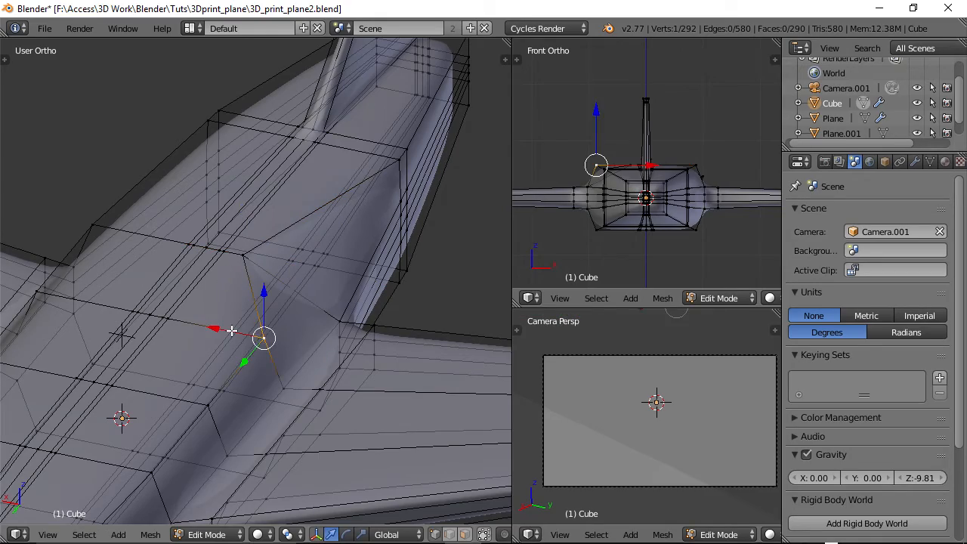
key(g)
key(x)
middle_drag(472, 384, 263, 368)
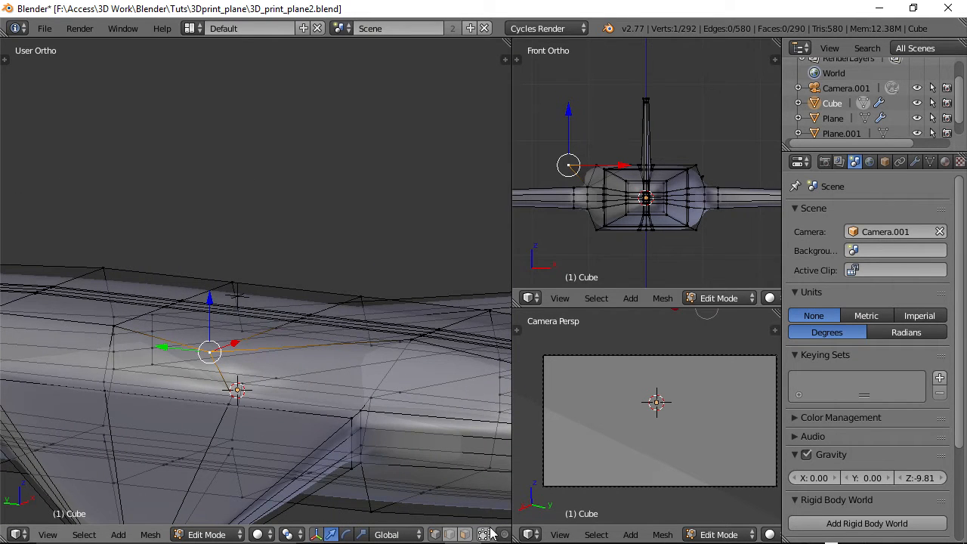
Switch to face selection, select the warped face between the two moved vertices and the wing root, and examine its shape
click(466, 534)
middle_drag(456, 492, 324, 443)
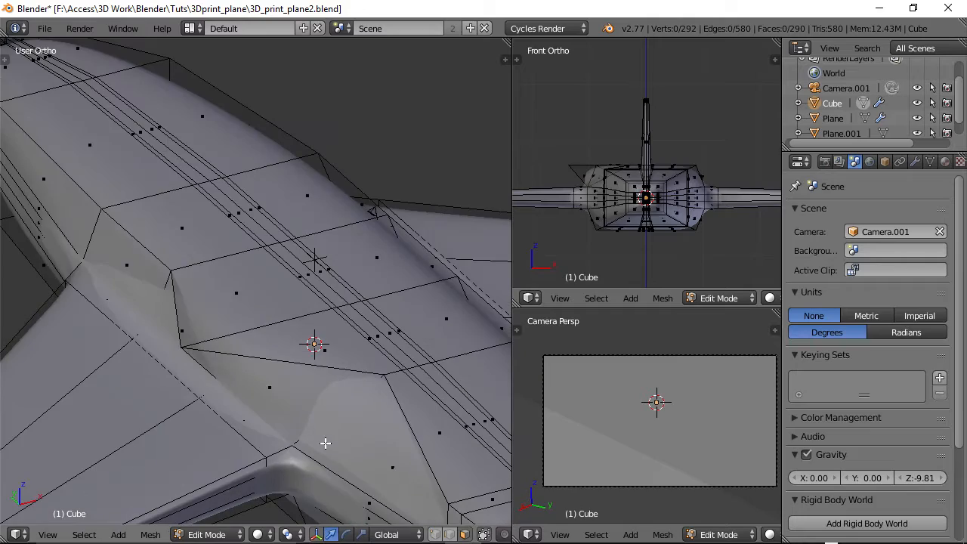
right_click(270, 391)
middle_drag(270, 391, 514, 391)
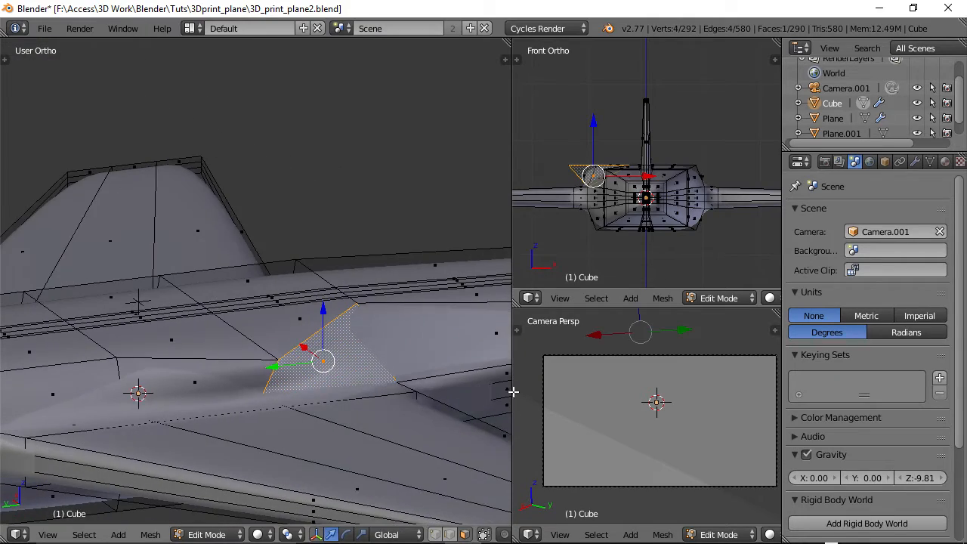
middle_drag(373, 402, 258, 355)
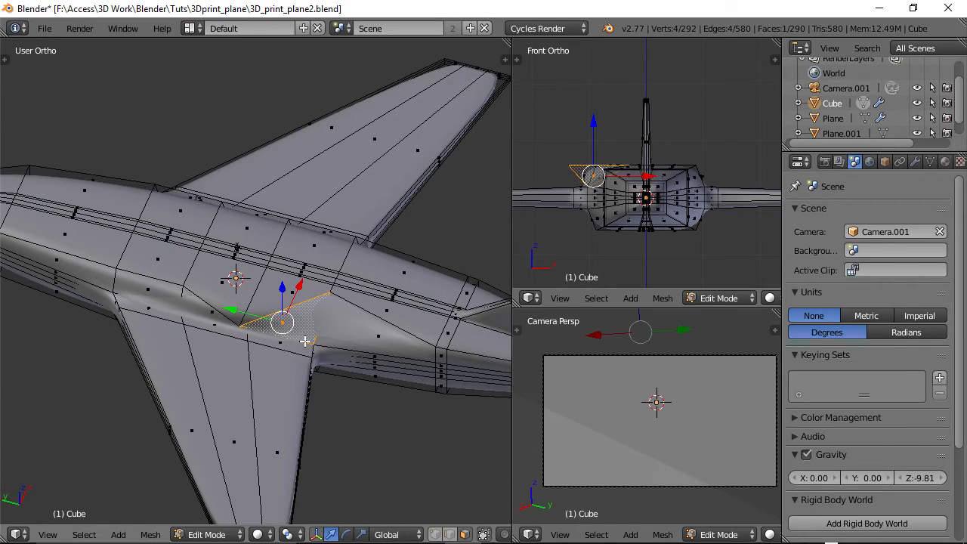
middle_drag(304, 340, 335, 327)
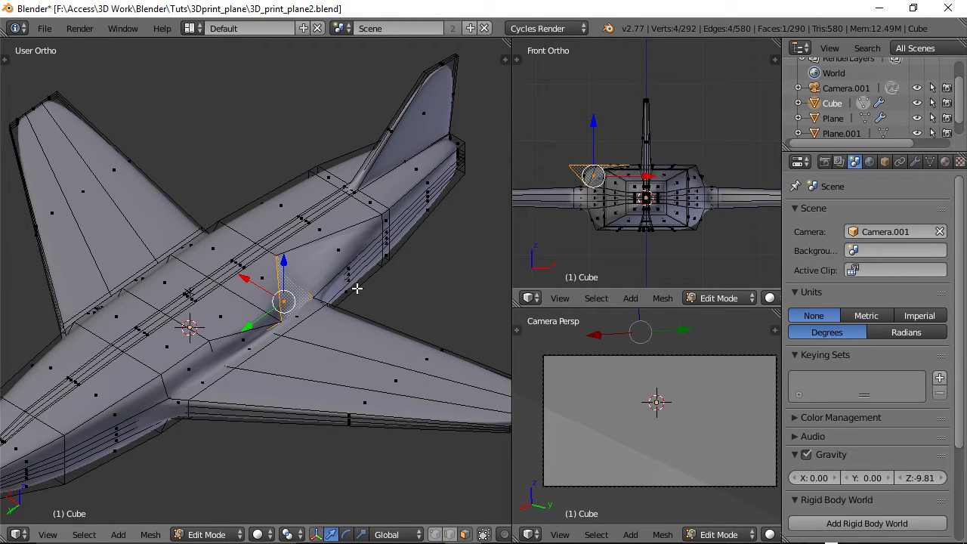
Undo both vertex moves on the fuselage above the wing
key(a)
key(ctrl+z)
key(ctrl+z)
key(ctrl+z)
key(ctrl+z)
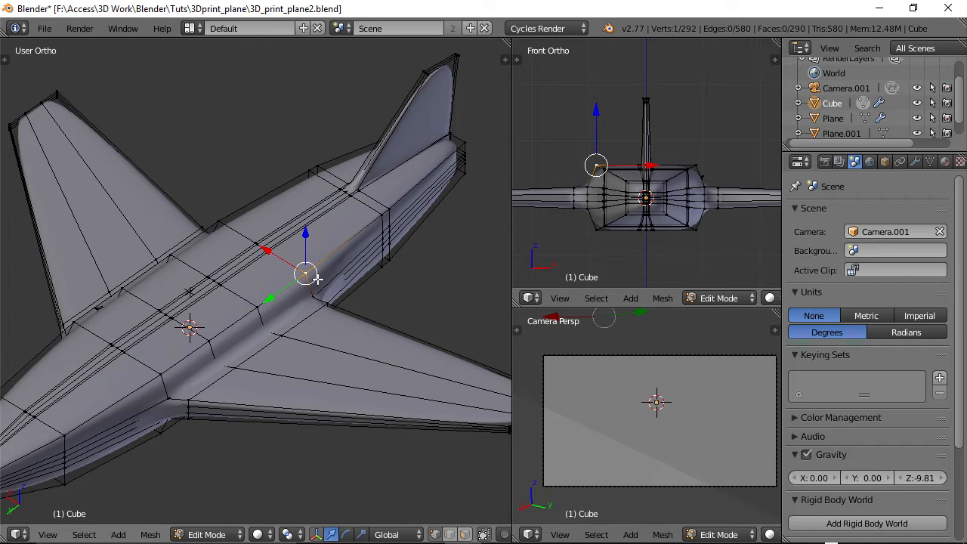
Select the reported overhang faces on the airplane and examine them along the undersides of the fuselage and wings
key(t)
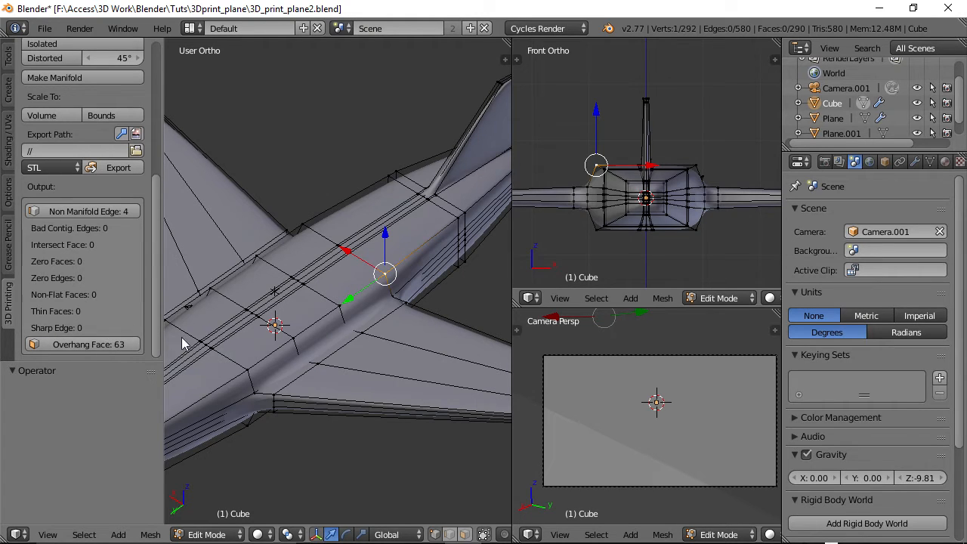
click(99, 345)
middle_drag(250, 325, 305, 369)
middle_drag(311, 320, 260, 241)
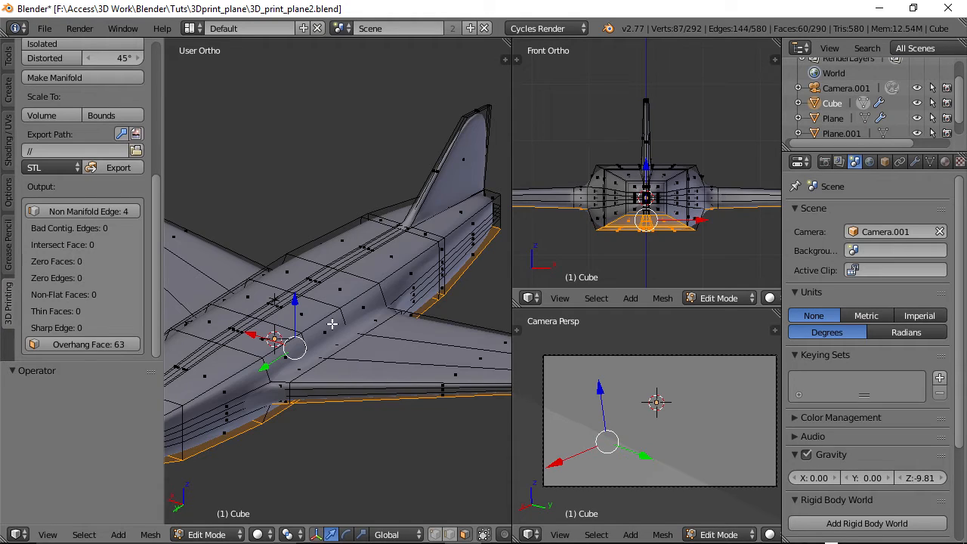
middle_drag(333, 324, 355, 301)
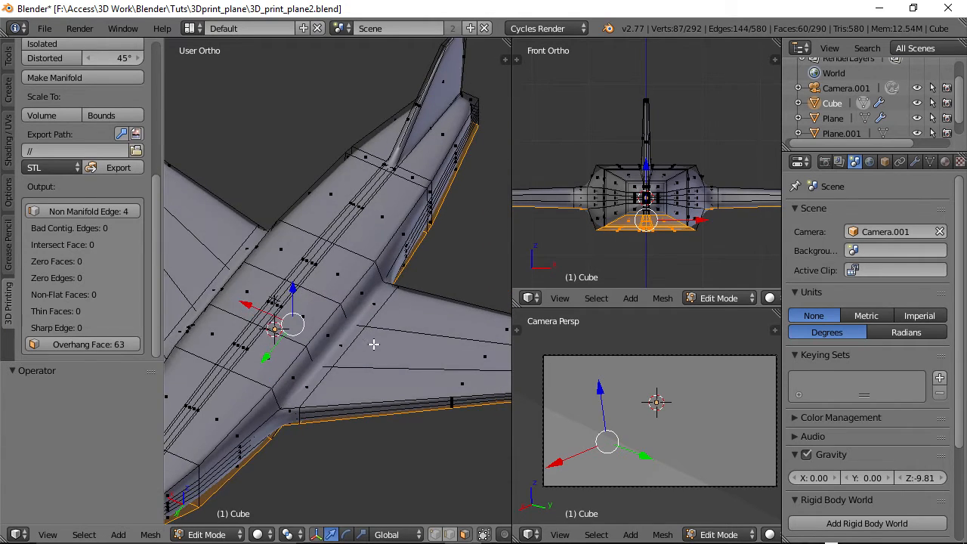
middle_drag(374, 345, 290, 264)
middle_drag(313, 354, 384, 361)
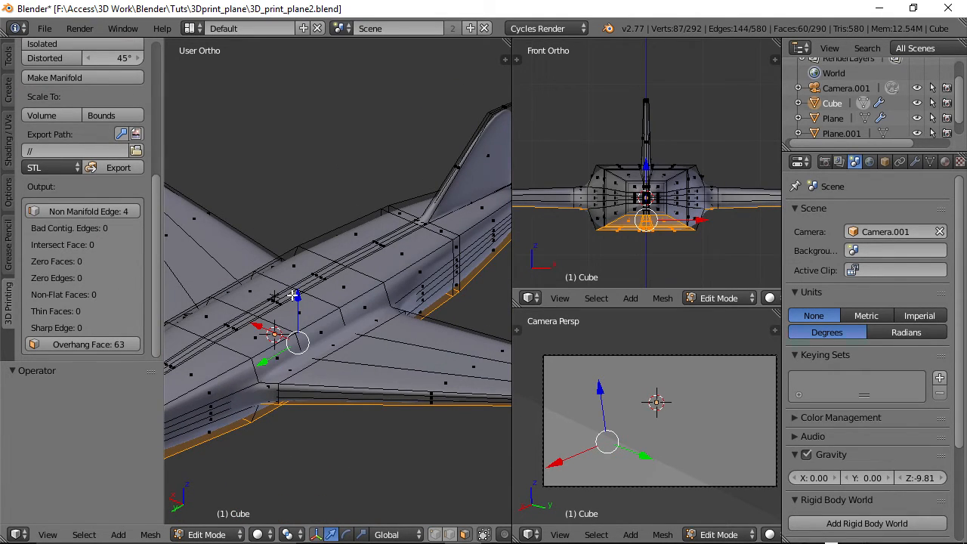
middle_drag(293, 296, 378, 350)
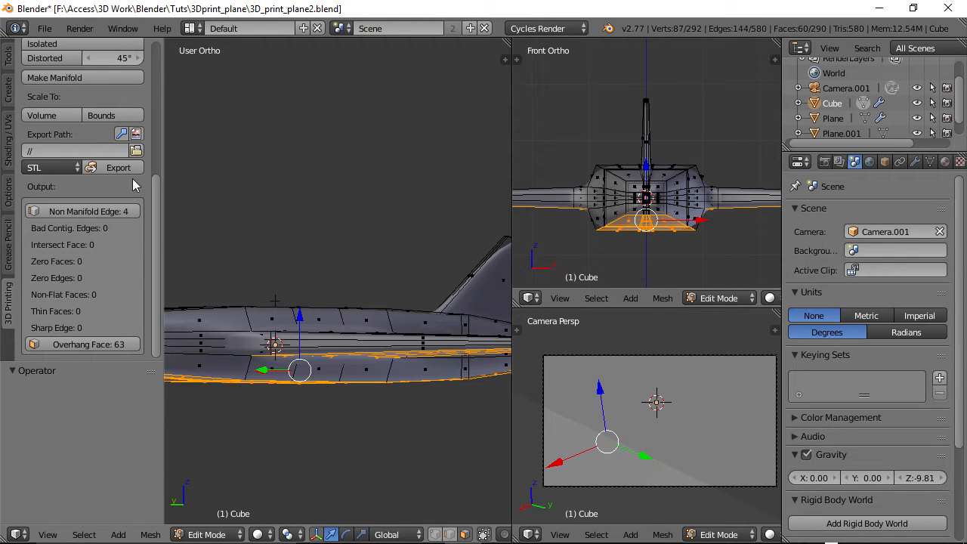
Deselect the overhang faces and return the airplane to Object Mode
key(t)
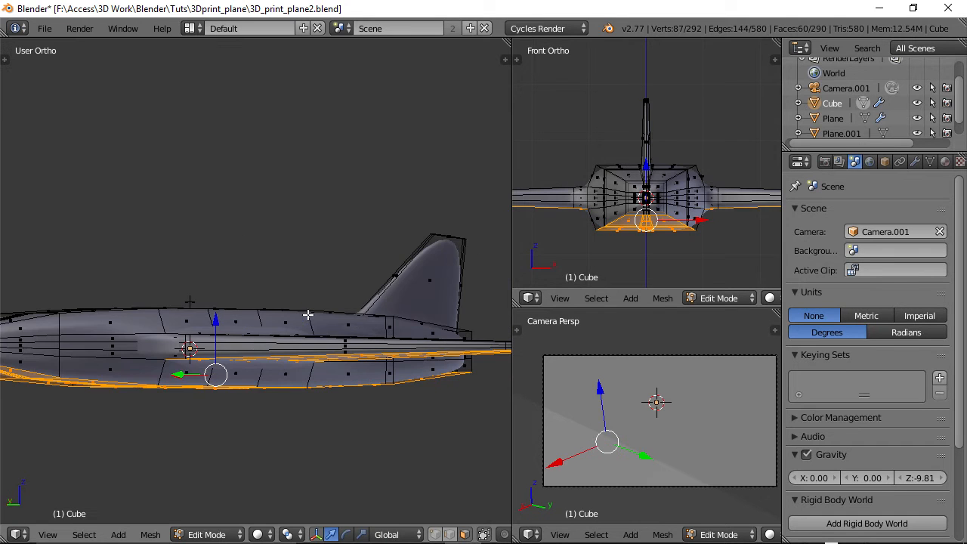
middle_drag(293, 313, 284, 325)
key(a)
scroll(279, 303, down, 2)
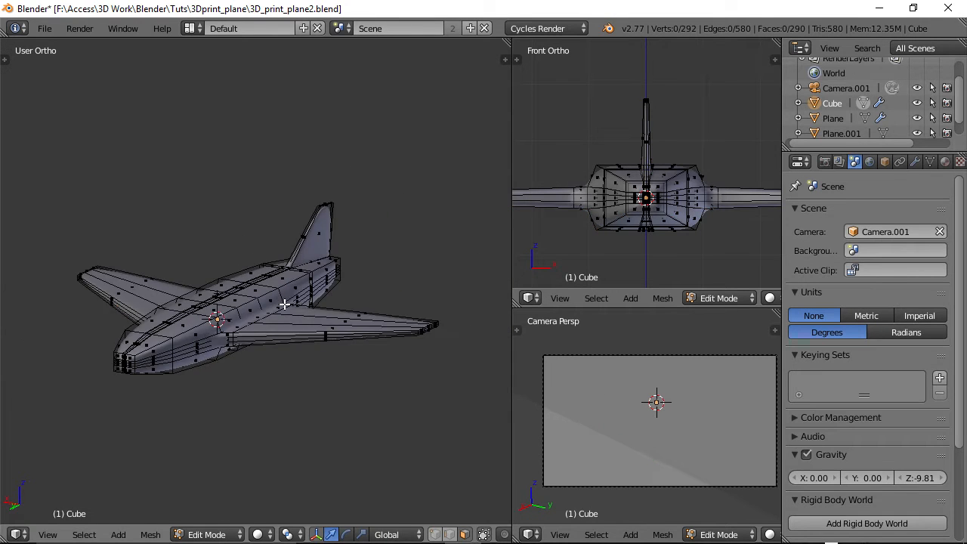
key(Tab)
Select the tiny camera beside the fuselage near the wing root
scroll(277, 302, up, 6)
shift+middle_drag(313, 403, 346, 217)
scroll(346, 216, up, 4)
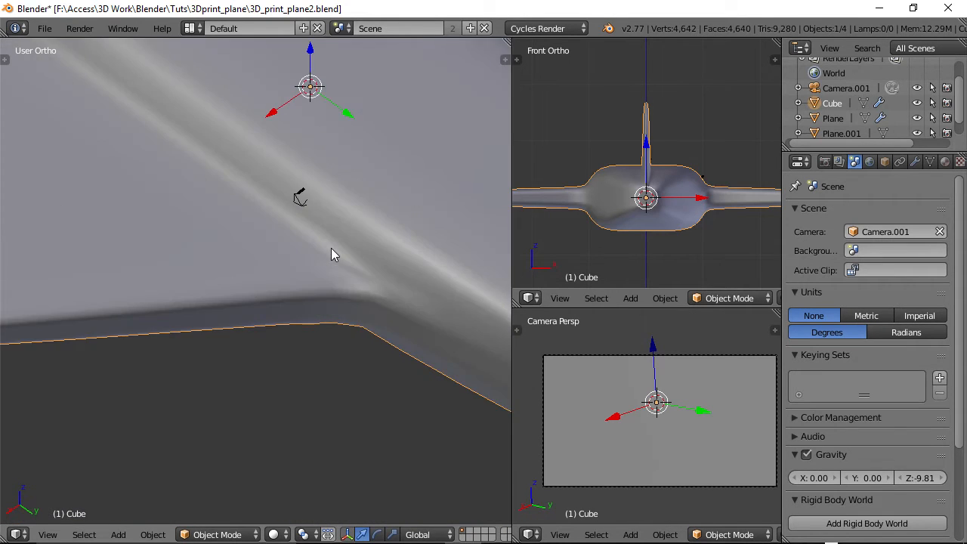
right_click(305, 207)
scroll(359, 209, down, 5)
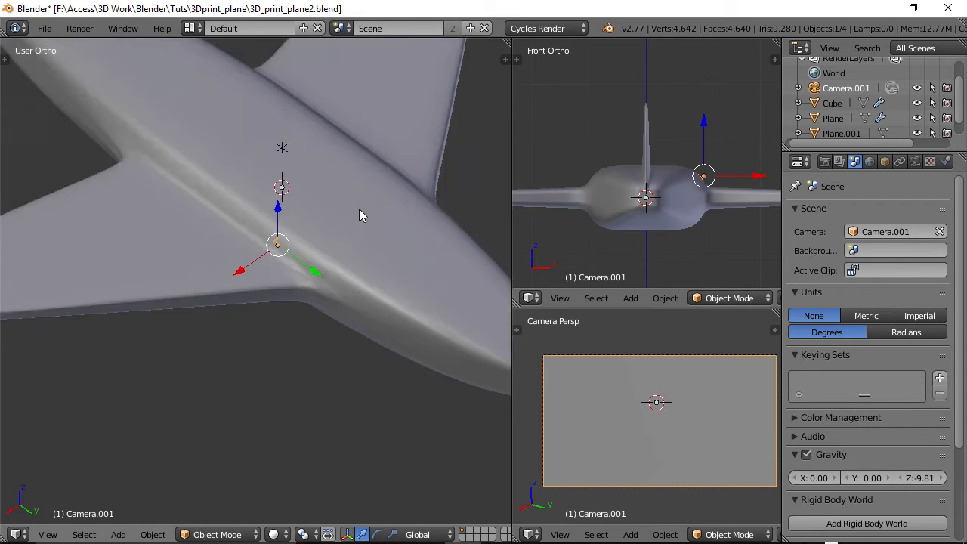
Deselect the camera, inspect it against the airplane in wireframe shading, and restore solid shading
mouse_move(360, 217)
middle_down()
mouse_move(200, 278)
mouse_move(213, 287)
mouse_move(302, 273)
mouse_move(305, 286)
middle_up()
key(z)
key(a)
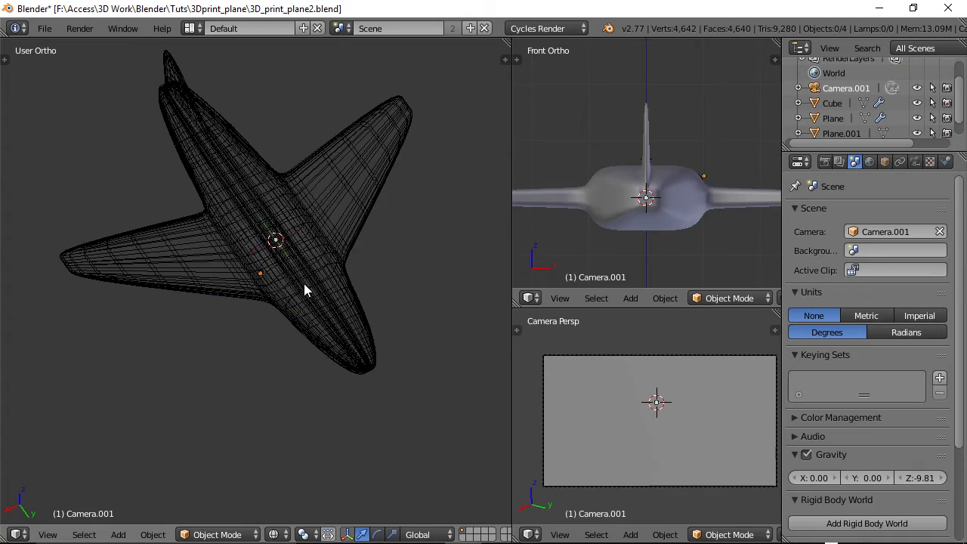
scroll(302, 283, up, 8)
scroll(313, 268, down, 8)
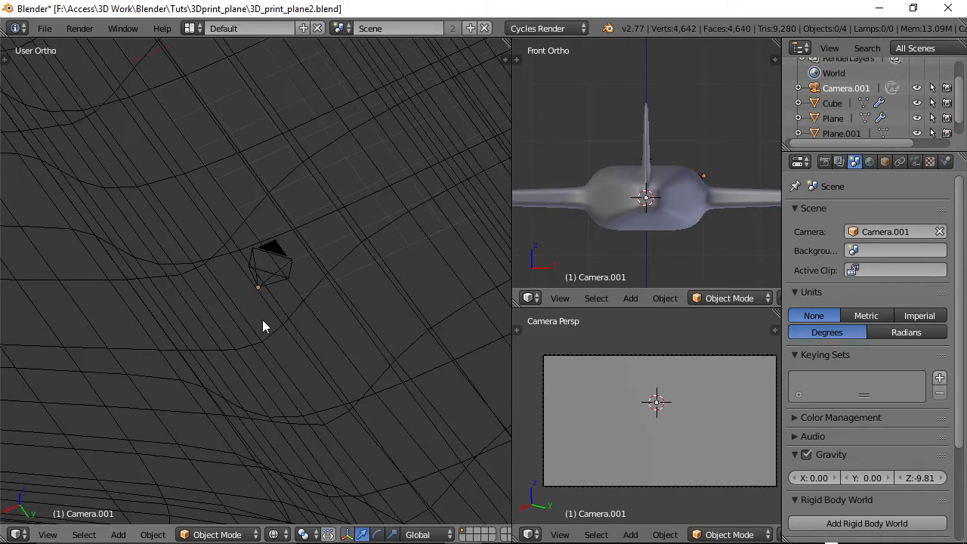
key(z)
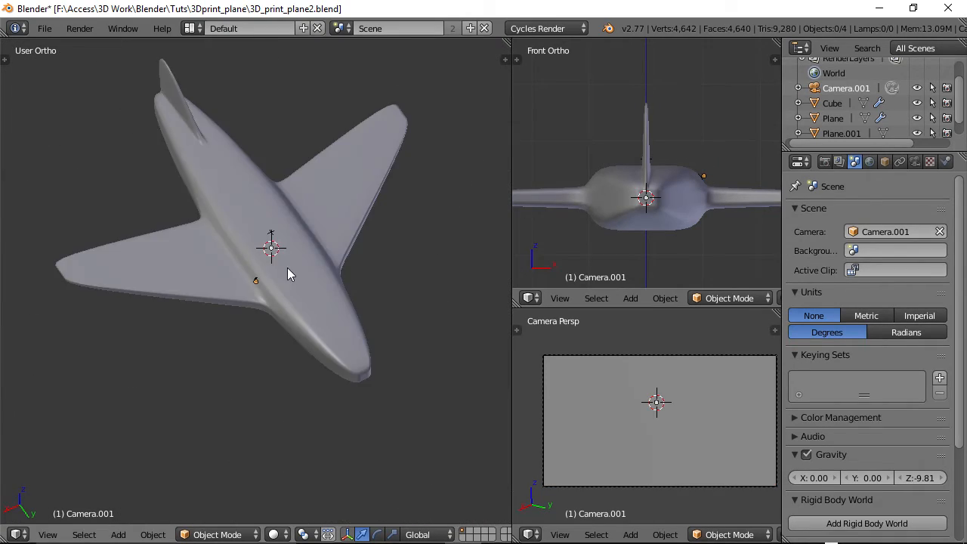
Examine the tiny camera's size and position at the wing root against the solid airplane, close up and from a distance
middle_drag(326, 279, 326, 220)
key(a)
scroll(302, 264, up, 3)
key(a)
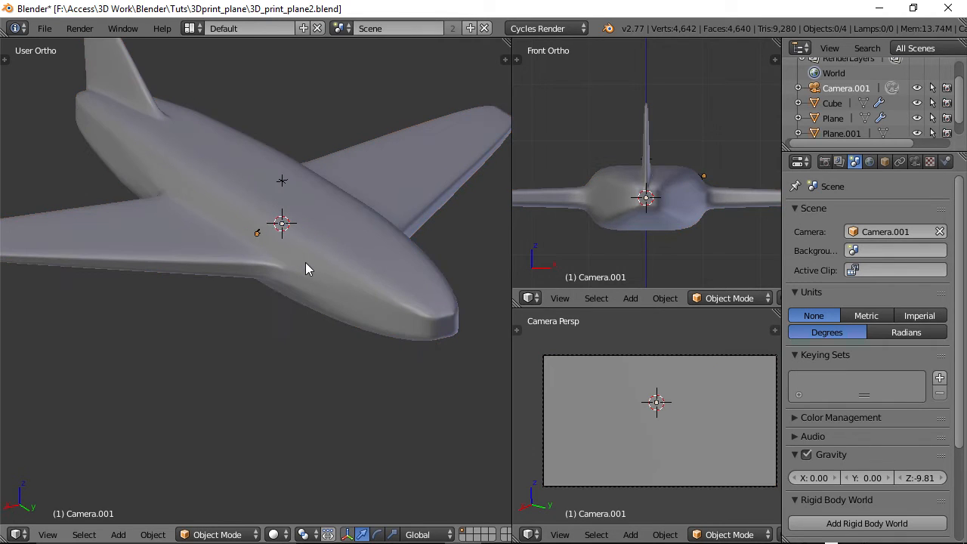
scroll(321, 298, up, 3)
scroll(334, 330, up, 3)
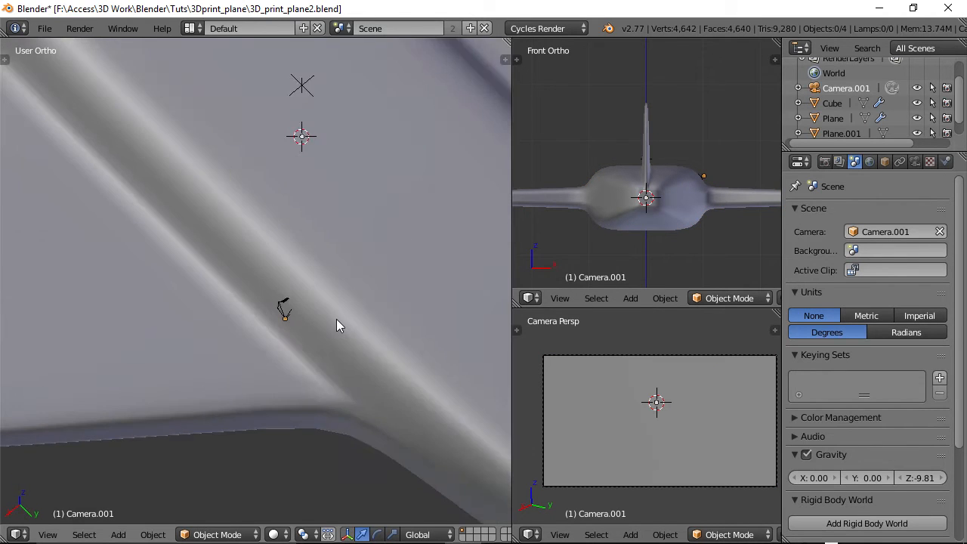
scroll(341, 318, down, 6)
middle_drag(290, 312, 282, 282)
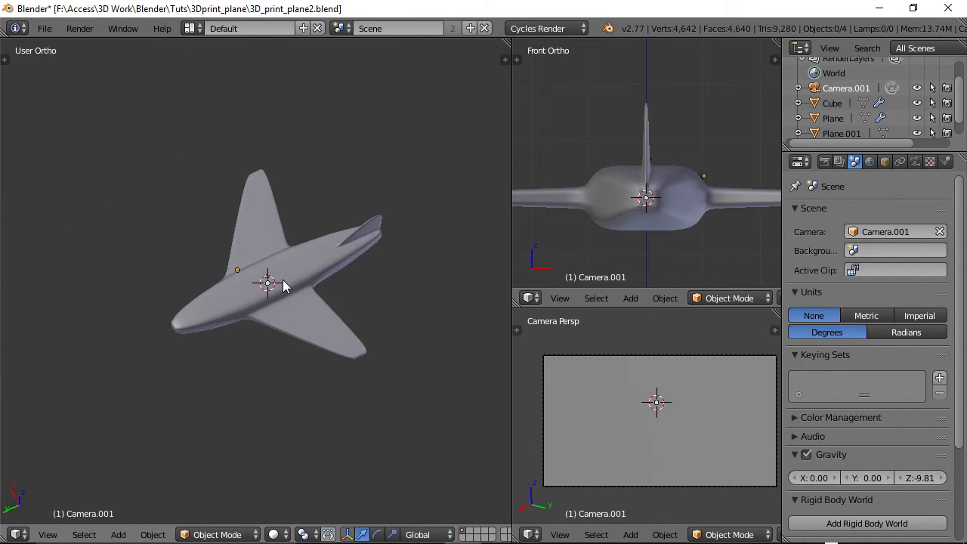
Select the airplane body and view its shape from the front and side
right_click(282, 281)
middle_drag(367, 325, 156, 302)
scroll(301, 299, up, 3)
scroll(303, 254, down, 4)
middle_drag(344, 280, 298, 287)
scroll(299, 287, up, 4)
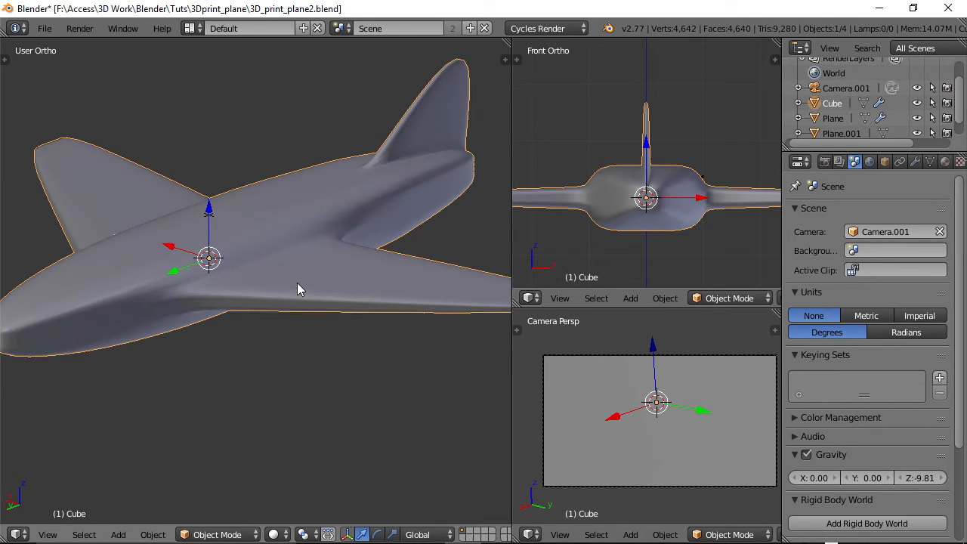
Show the selected airplane's transform properties and check its overall dimensions
middle_drag(265, 254, 271, 274)
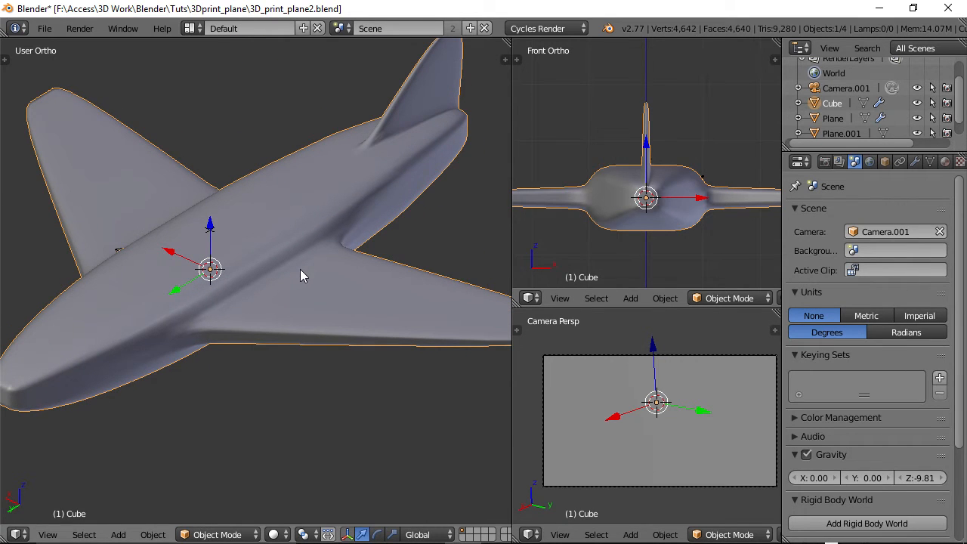
key(n)
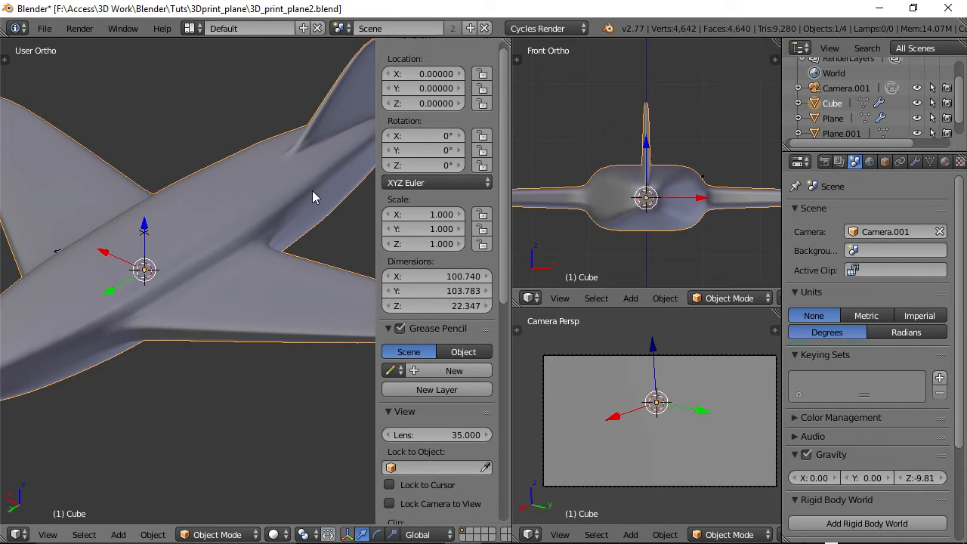
drag(507, 231, 503, 205)
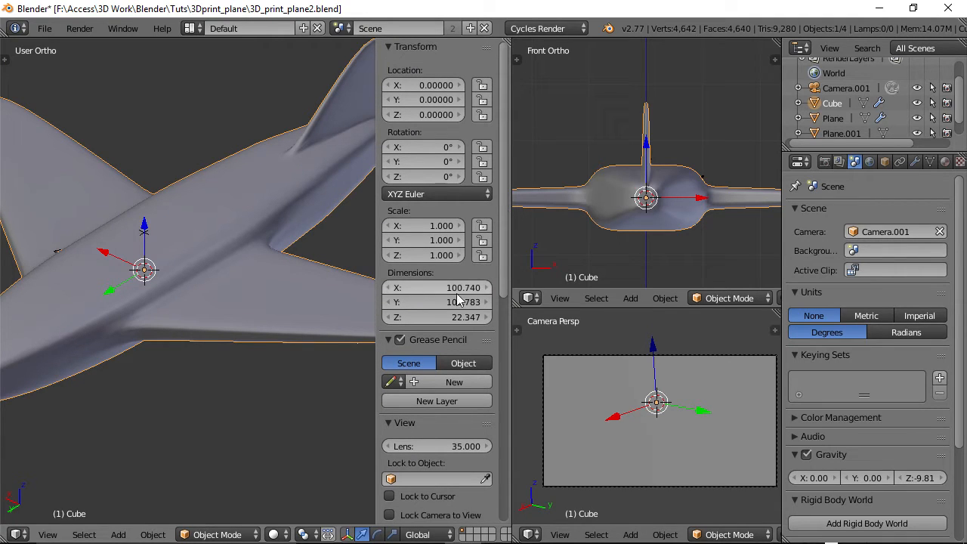
scroll(160, 278, down, 5)
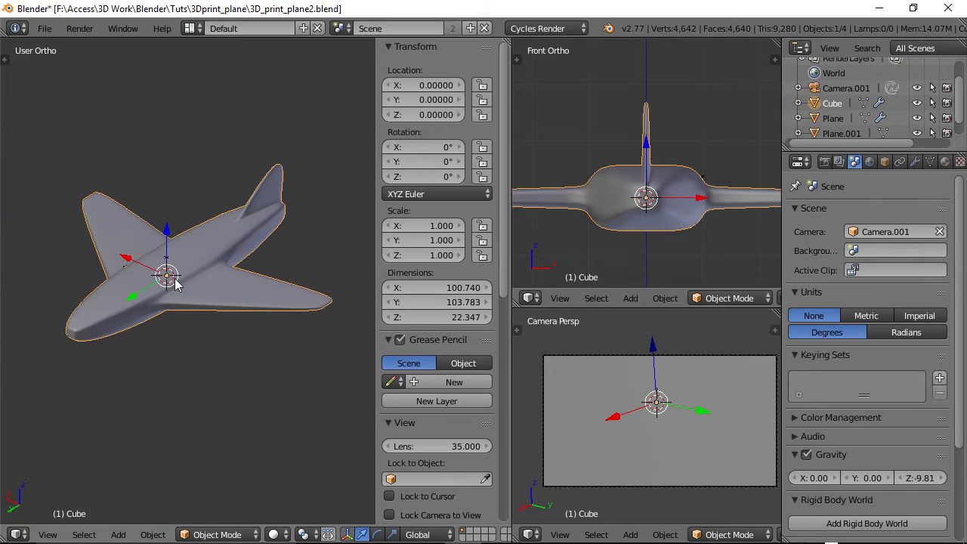
Examine the whole airplane from above, from the side and from below, including the rear fuselage behind the wing
middle_drag(173, 281, 136, 309)
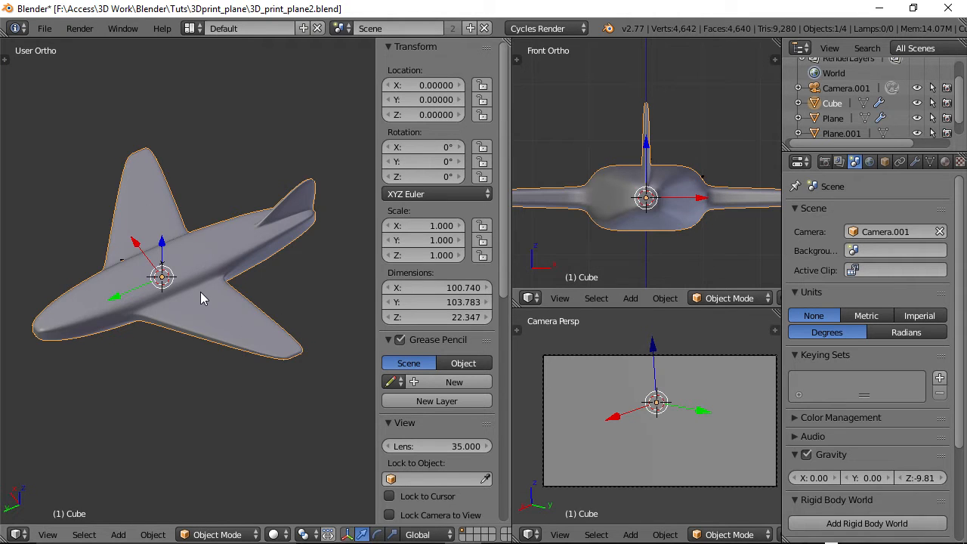
middle_drag(201, 299, 216, 327)
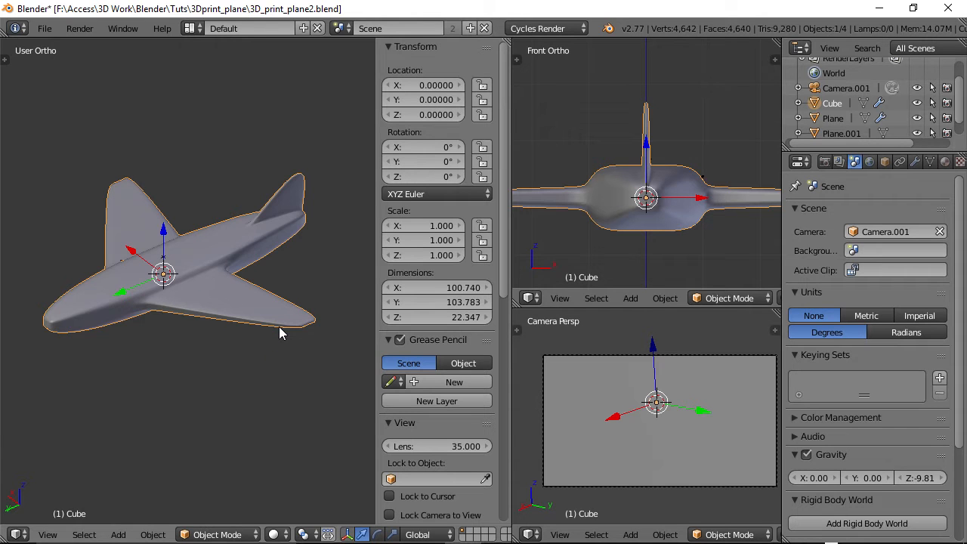
middle_drag(279, 327, 74, 259)
scroll(239, 327, up, 3)
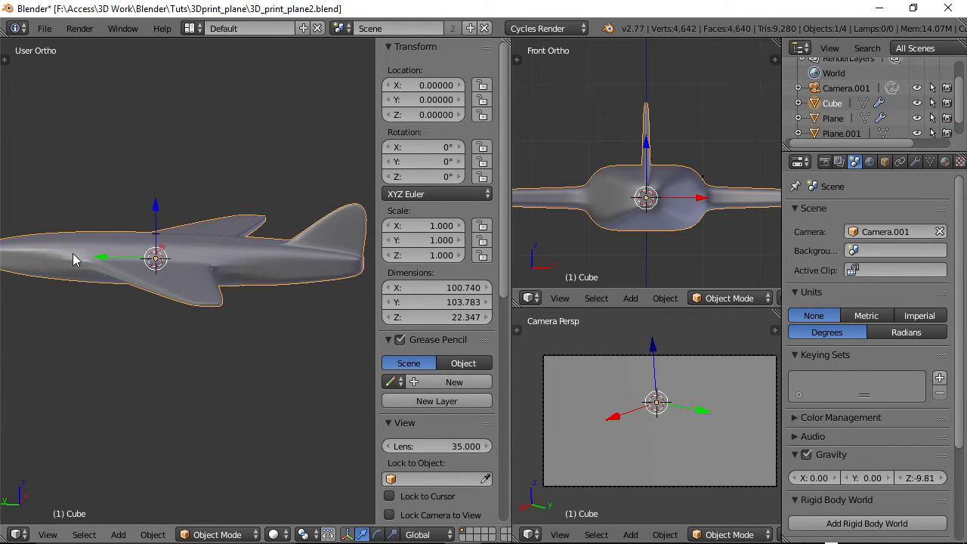
middle_drag(226, 279, 204, 231)
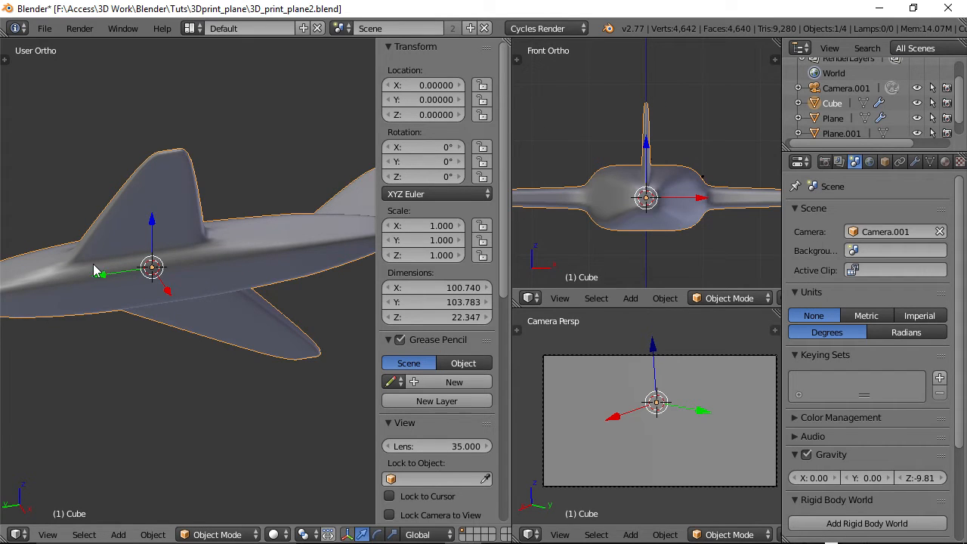
middle_drag(96, 269, 229, 322)
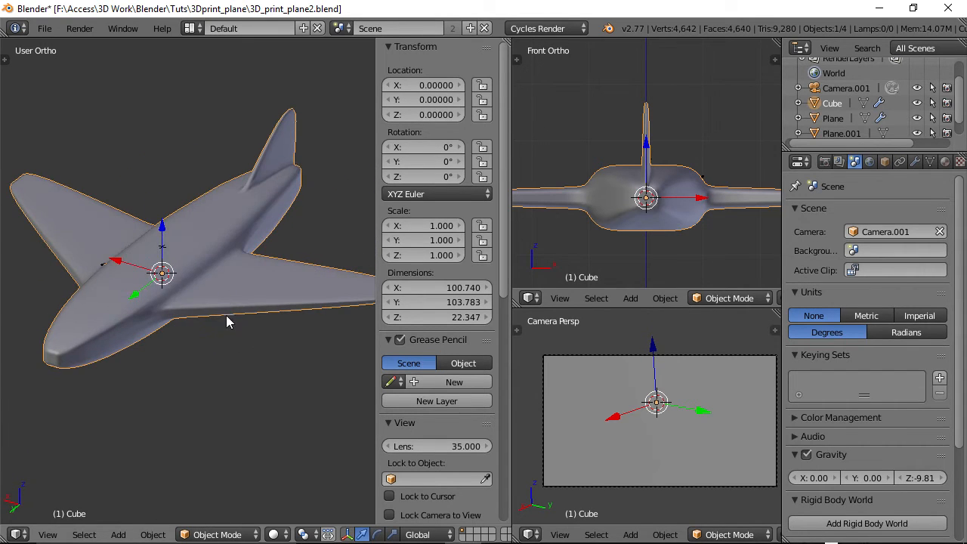
middle_drag(280, 285, 217, 284)
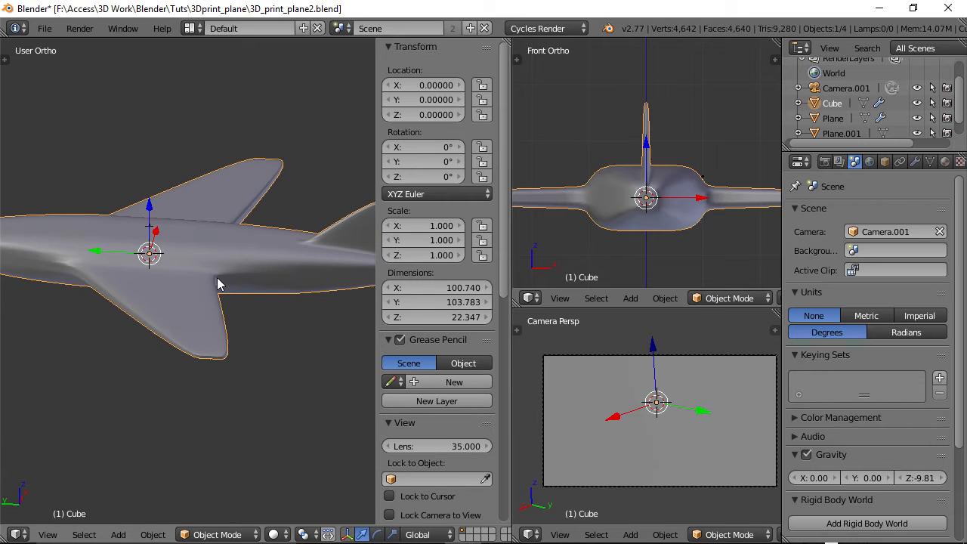
middle_drag(281, 243, 279, 267)
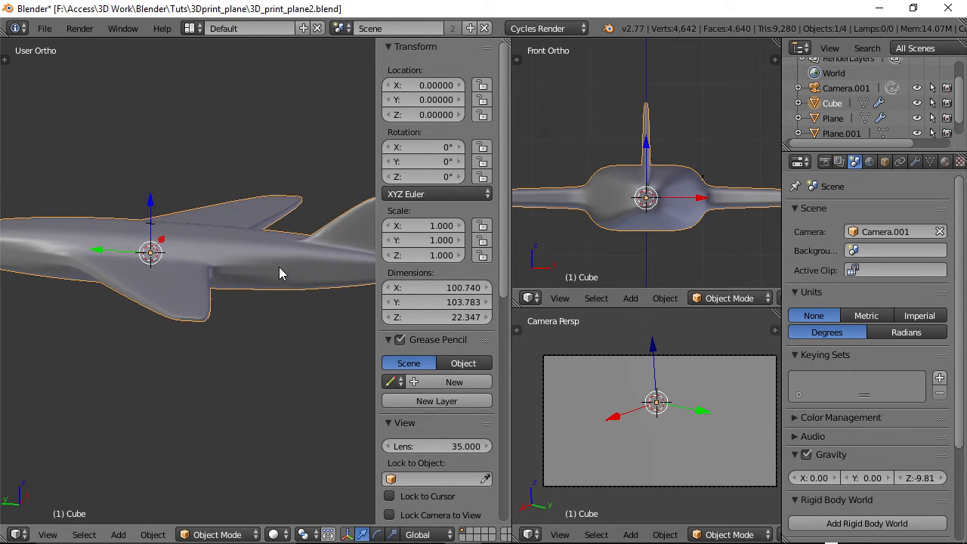
In Edit Mode, extrude the narrow face on the fuselage side behind the wing and scale it down
key(Tab)
right_click(261, 269)
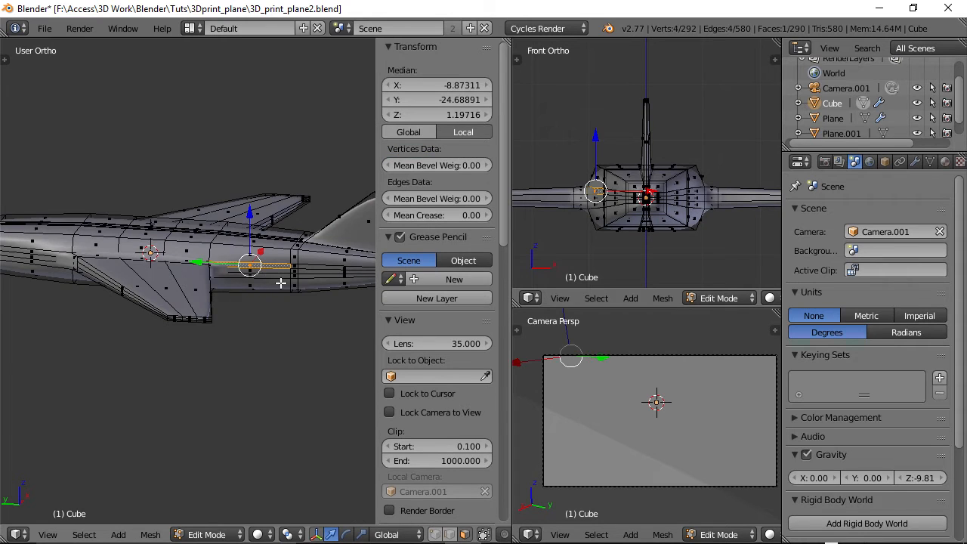
scroll(280, 281, up, 5)
key(e)
click(209, 315)
key(s)
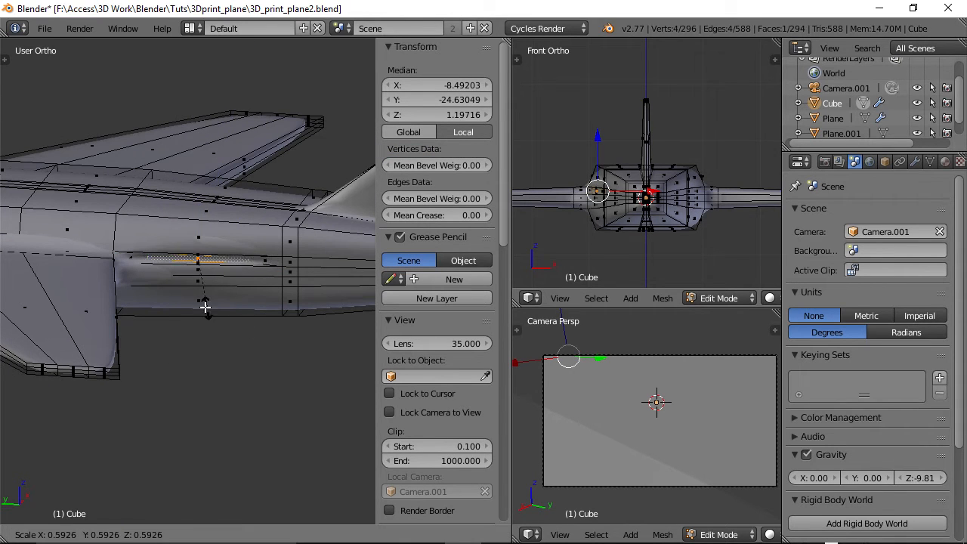
click(194, 274)
Delete the shrunken face to open a hole in the fuselage side and view it in Object Mode
key(x)
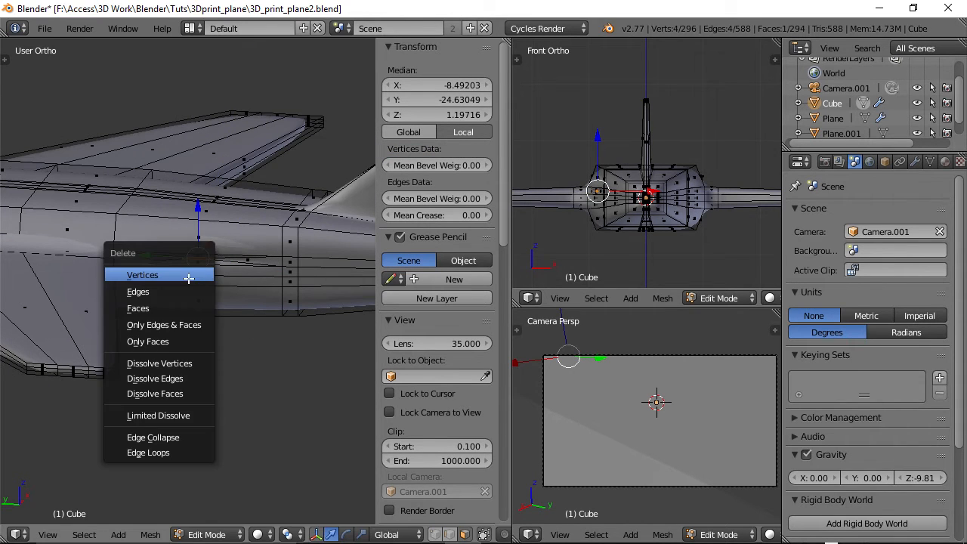
click(199, 306)
key(Tab)
middle_drag(205, 303, 195, 277)
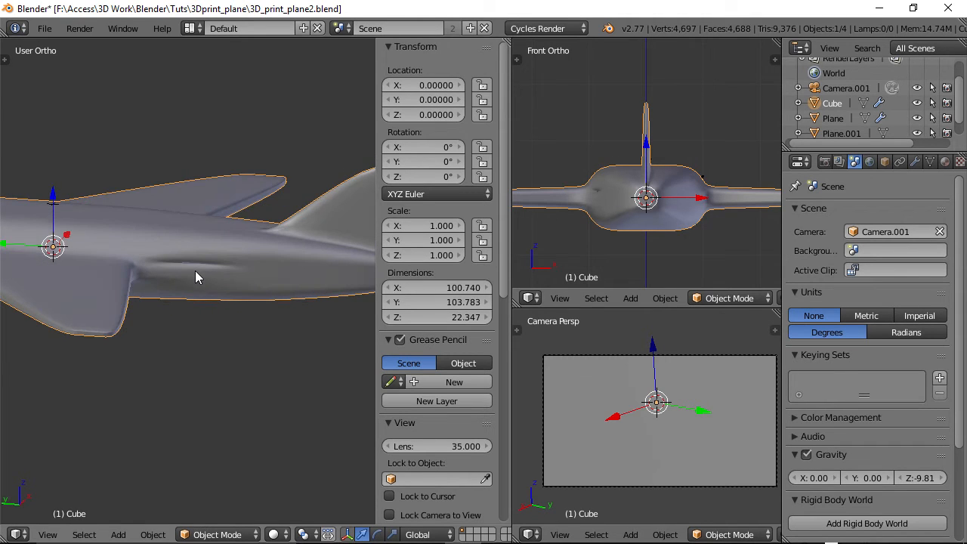
Undo the hole in the fuselage side, clear the face selection and return to Object Mode
key(Tab)
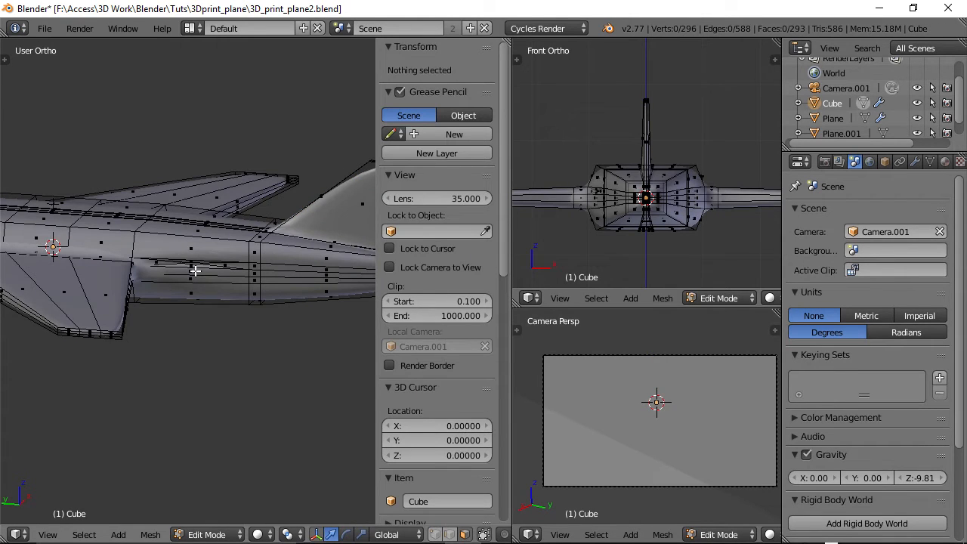
right_click(195, 271)
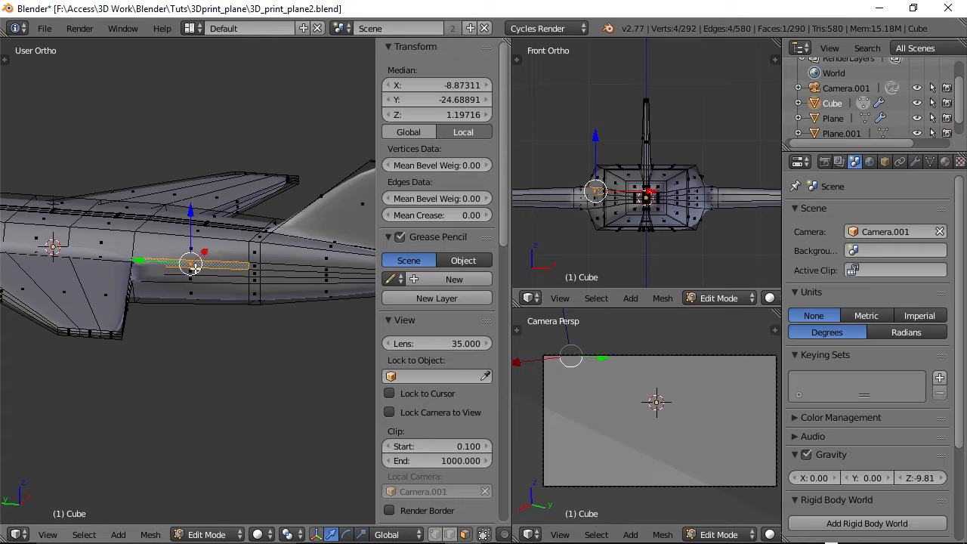
key(a)
key(Tab)
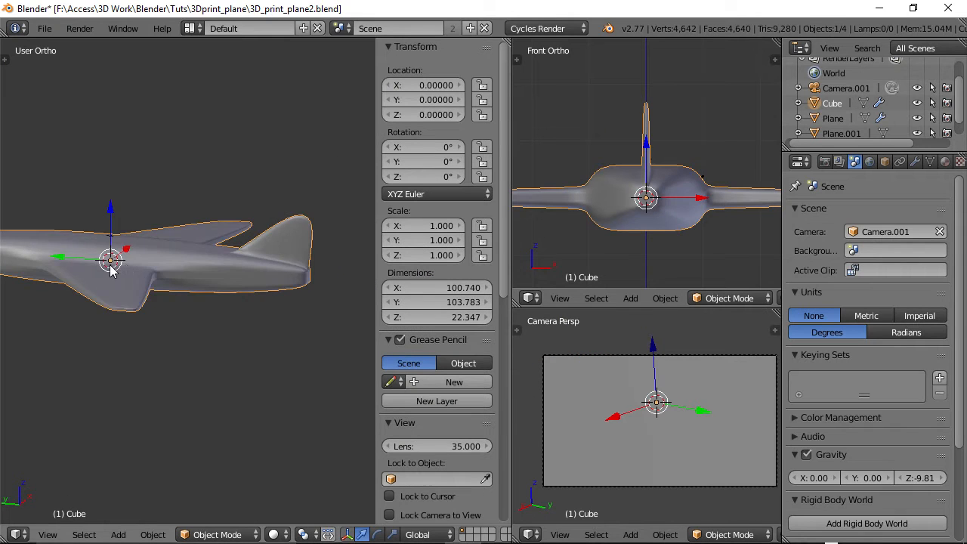
Examine the airplane from the front, the side and underneath, comparing the belly with the fuselage side
middle_drag(111, 271, 242, 290)
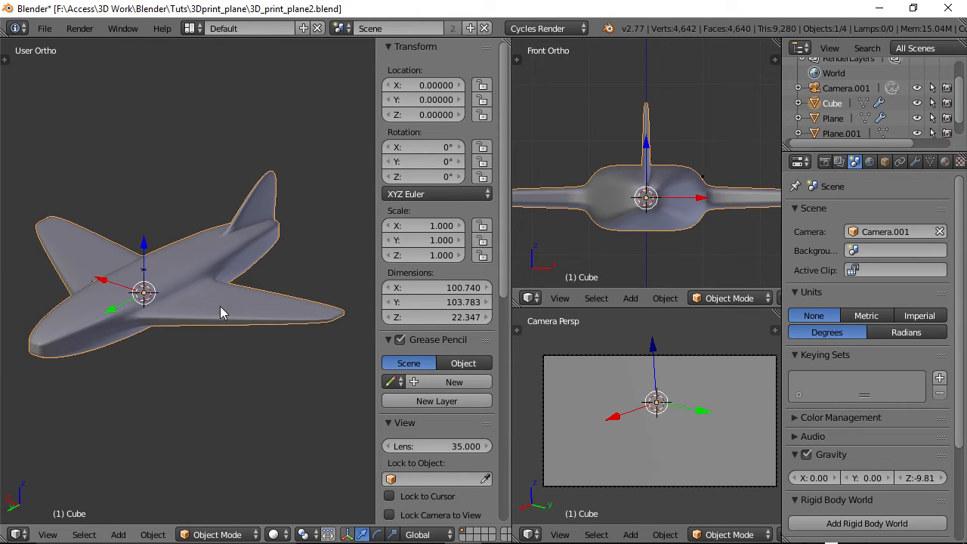
middle_drag(217, 326, 144, 234)
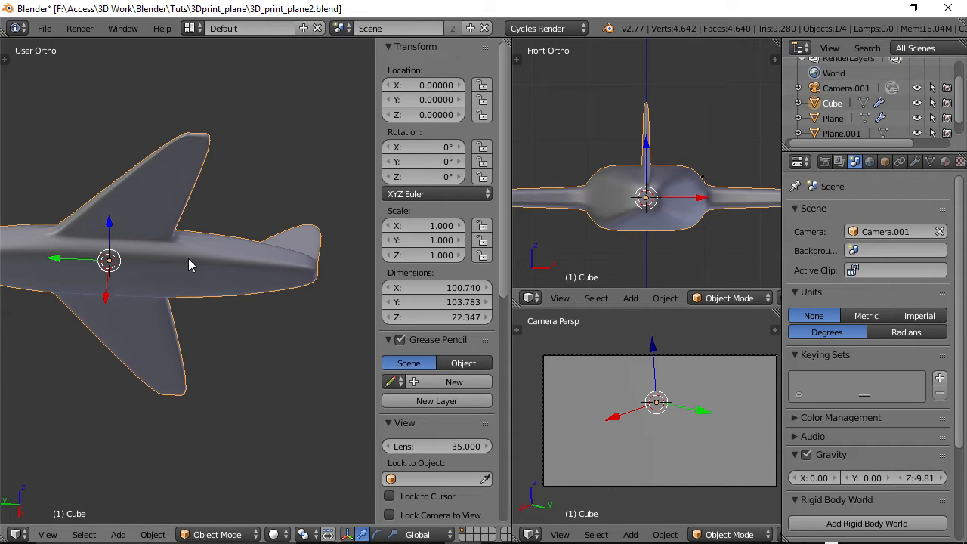
middle_drag(210, 265, 125, 277)
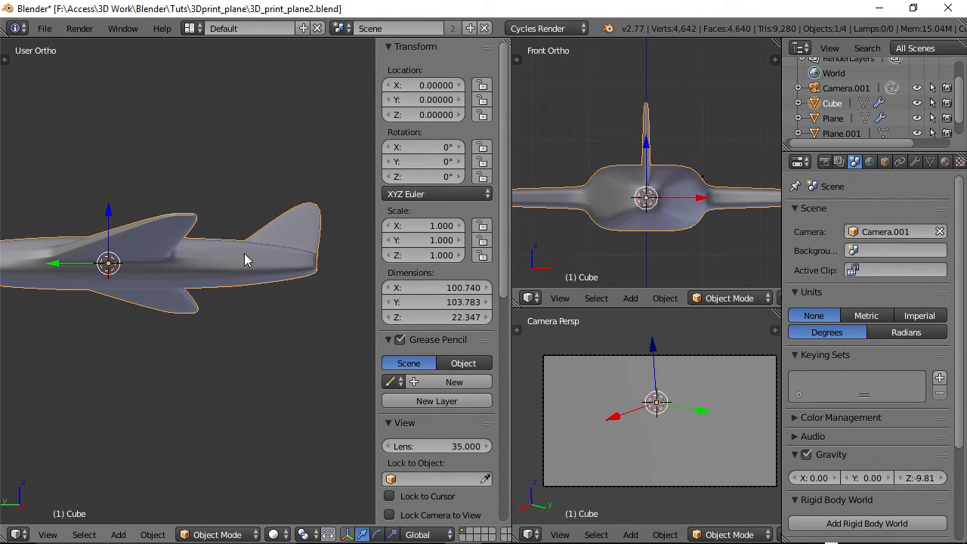
middle_drag(173, 255, 209, 259)
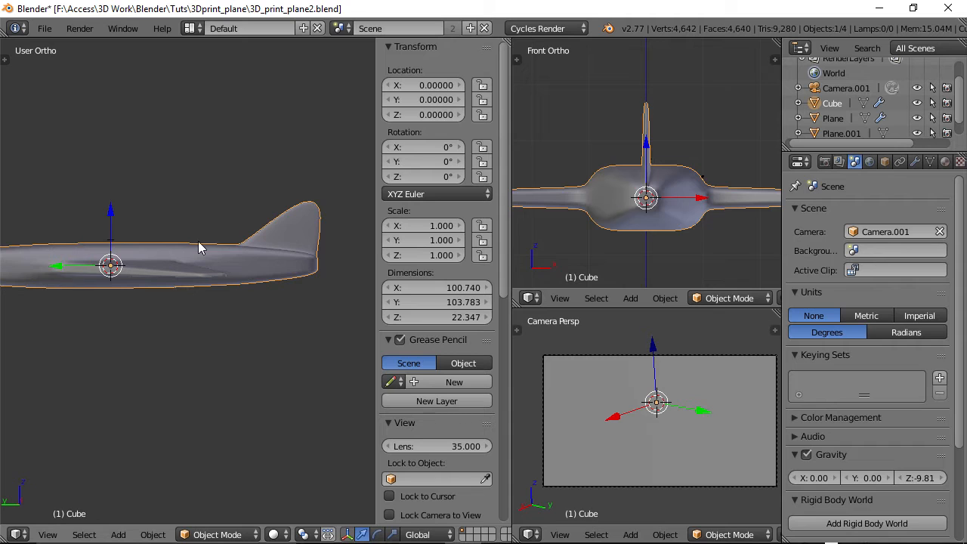
middle_drag(141, 266, 113, 216)
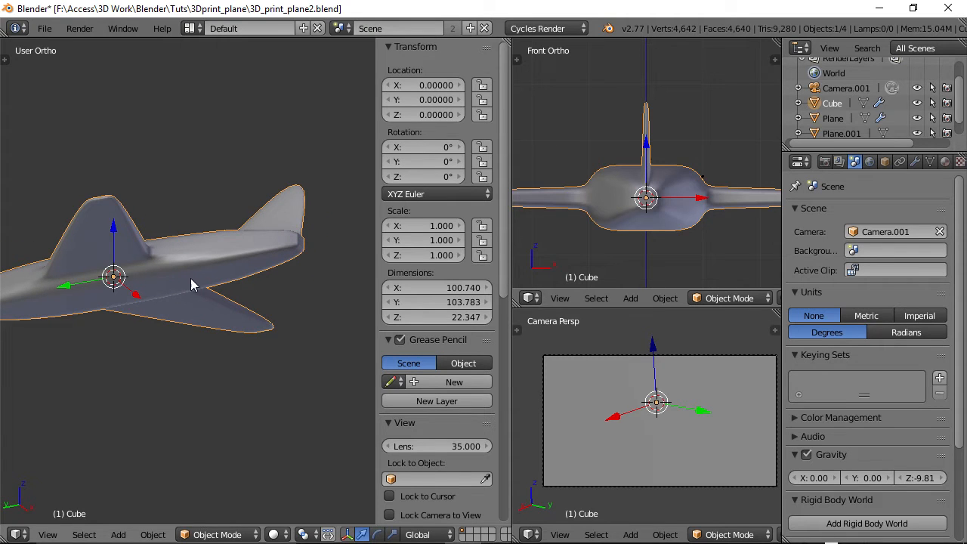
middle_drag(197, 280, 242, 296)
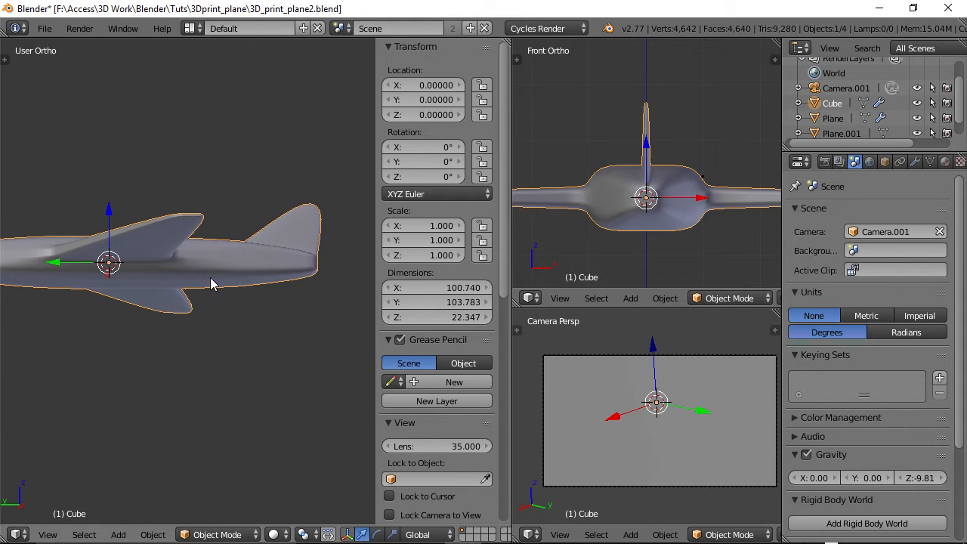
Enter Edit Mode and examine the mesh on the underside of the fuselage between the wings
key(Tab)
middle_drag(222, 290, 201, 170)
scroll(219, 226, up, 4)
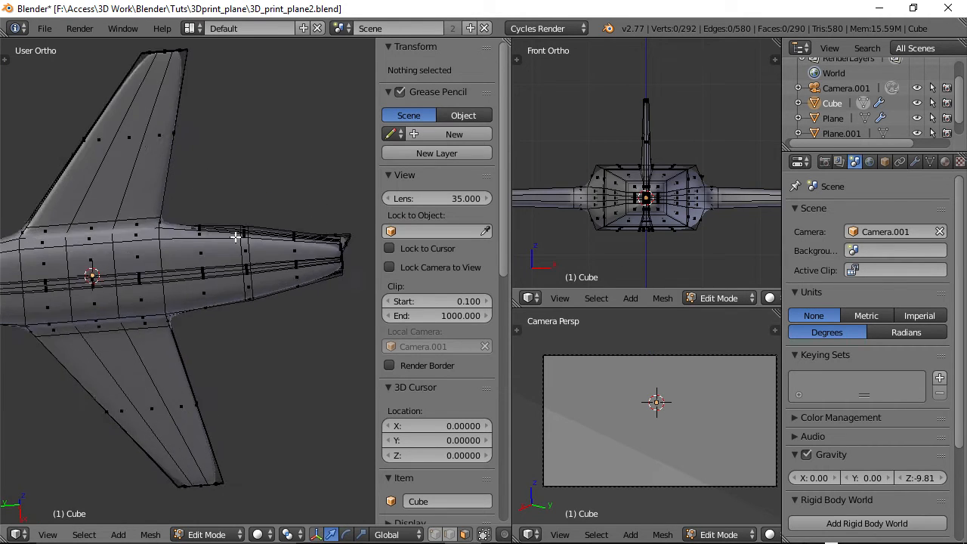
shift+middle_drag(154, 268, 152, 221)
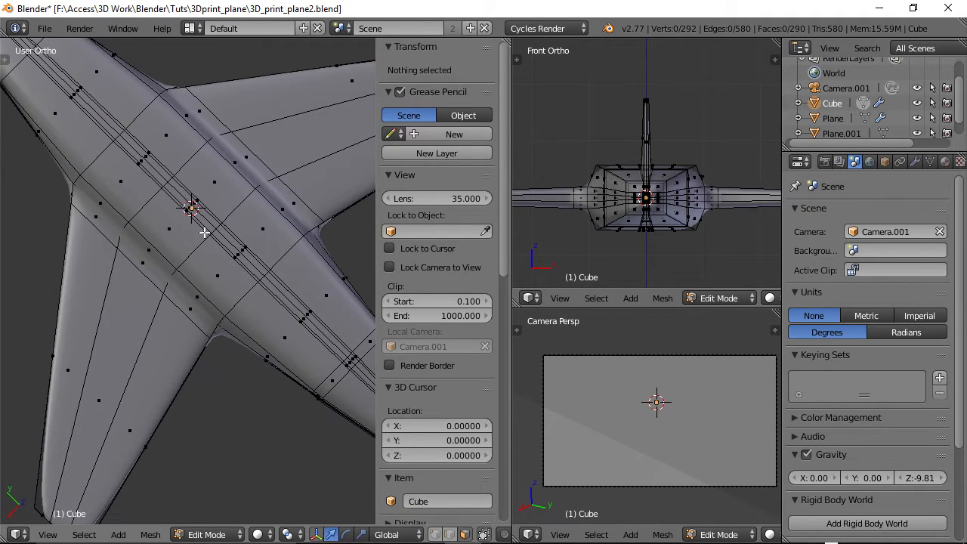
scroll(269, 230, down, 4)
middle_drag(238, 290, 231, 320)
scroll(220, 300, up, 4)
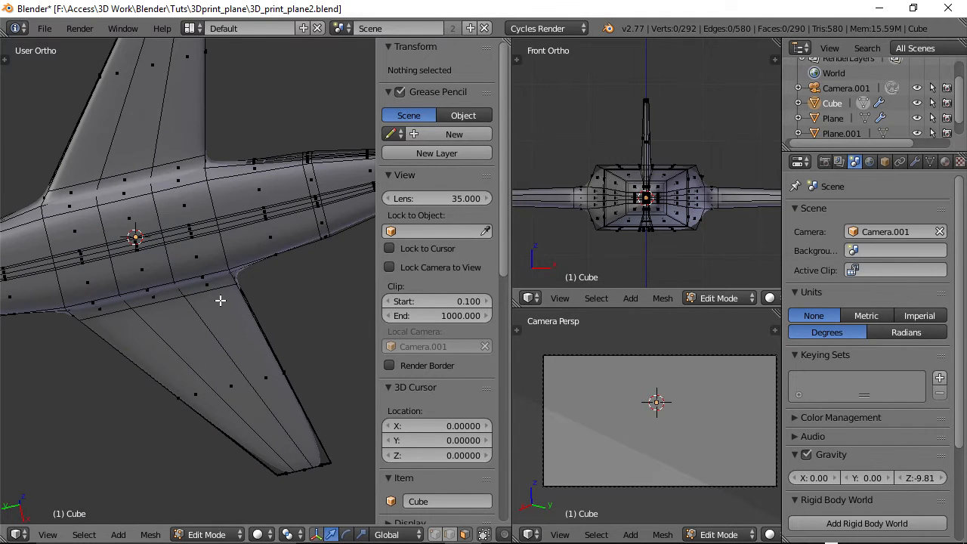
Extrude a belly face beside the centre line in place and scale it down into a smaller inset face
right_click(185, 211)
middle_drag(216, 237, 219, 317)
scroll(211, 304, up, 4)
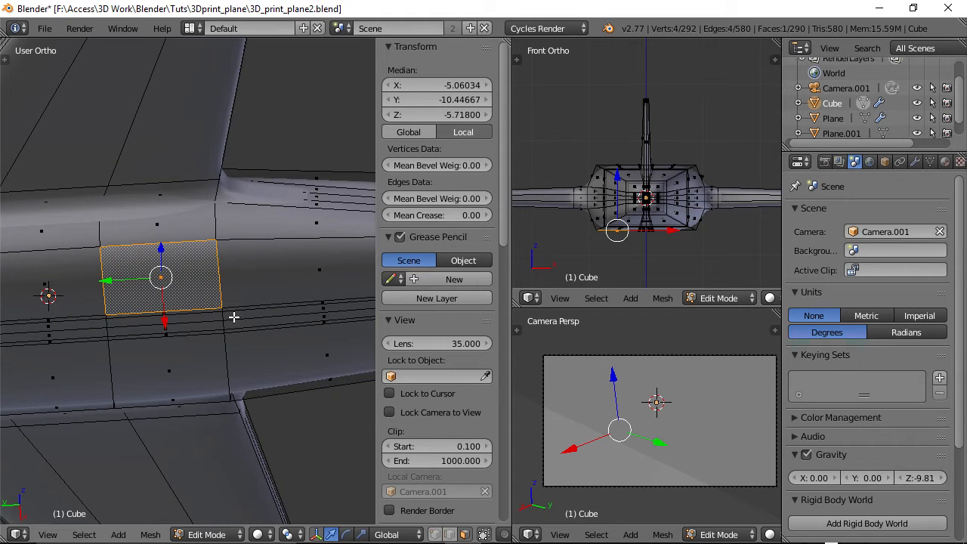
key(e)
right_click(234, 319)
key(s)
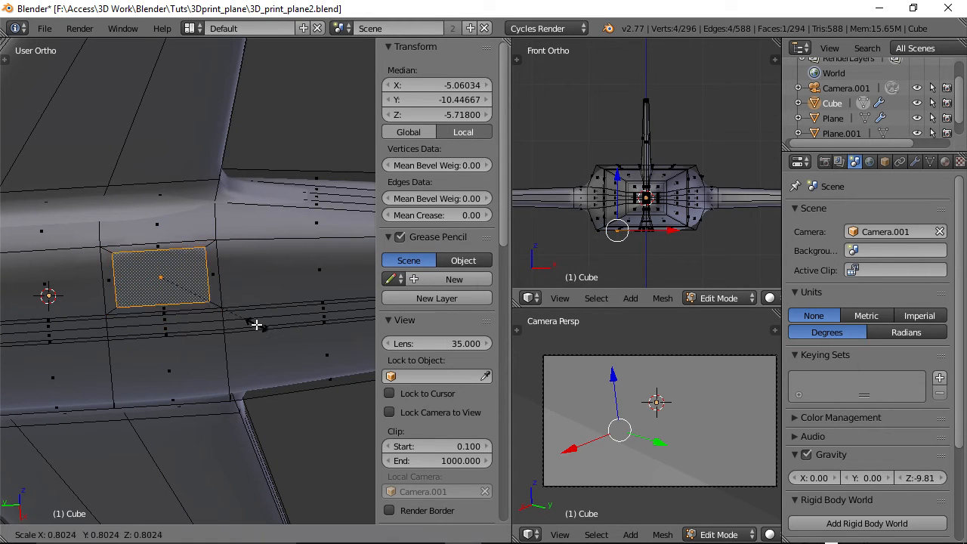
click(210, 285)
Delete the inset belly face to open a hole in the underside of the fuselage
scroll(194, 295, down, 2)
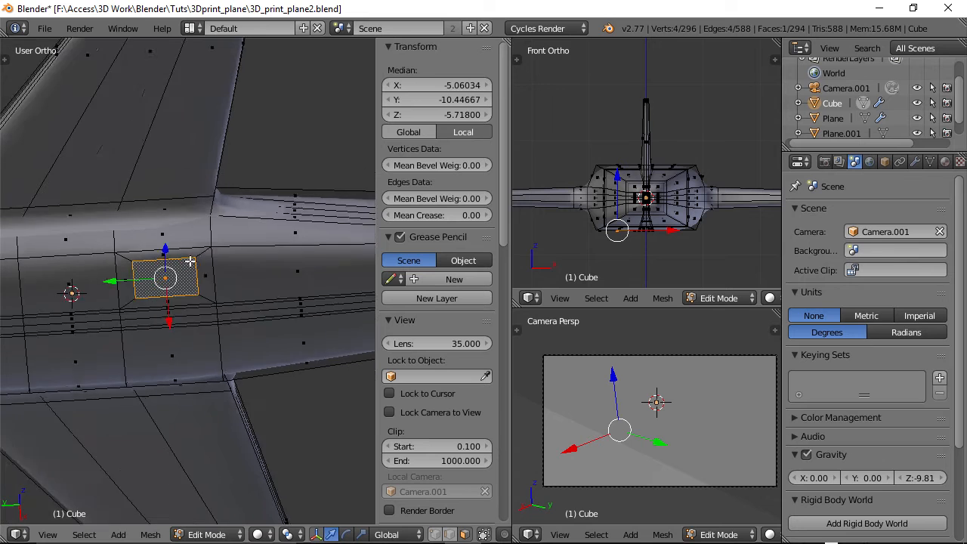
middle_drag(194, 294, 207, 313)
key(x)
click(209, 313)
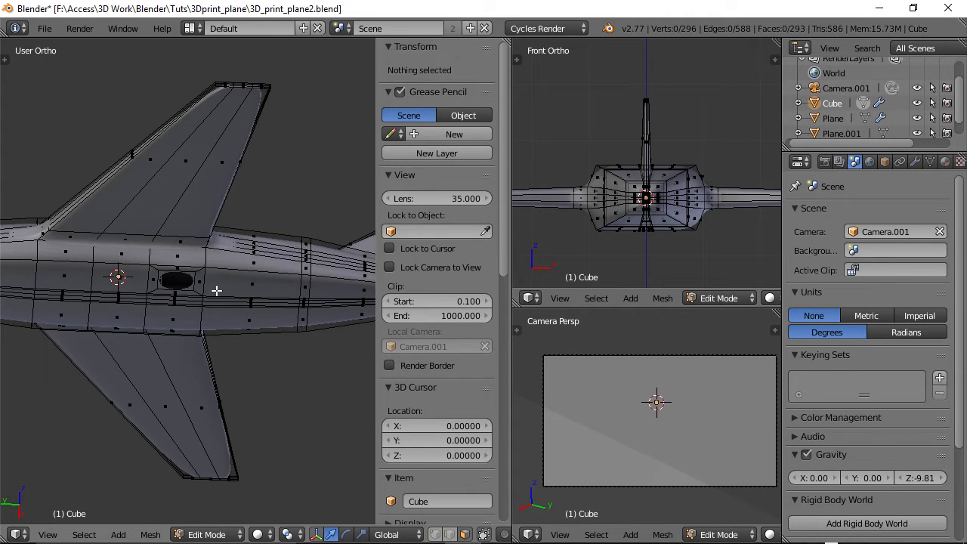
Inspect the hole in the belly and the fuselage interior behind it from several angles, close up
scroll(210, 242, up, 2)
middle_drag(210, 242, 218, 287)
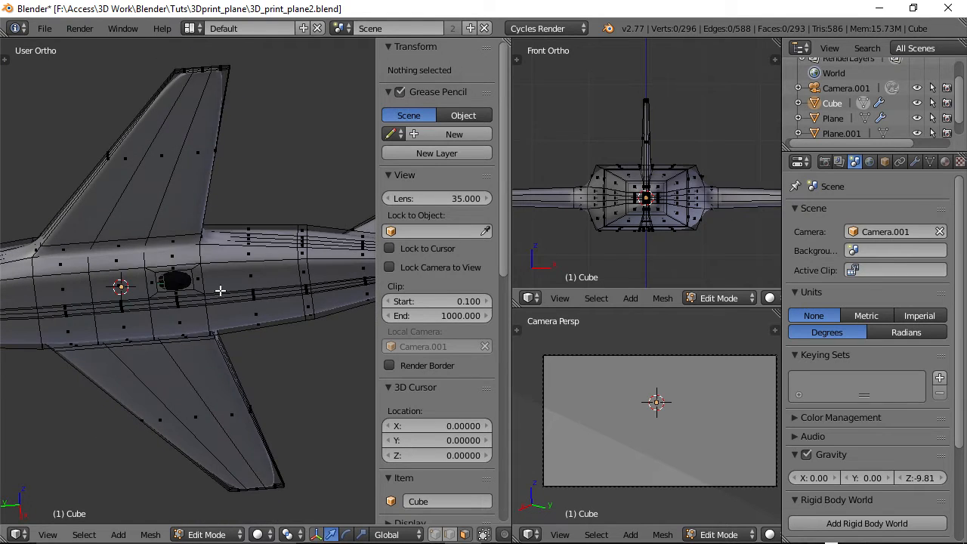
scroll(220, 296, down, 2)
scroll(189, 279, up, 6)
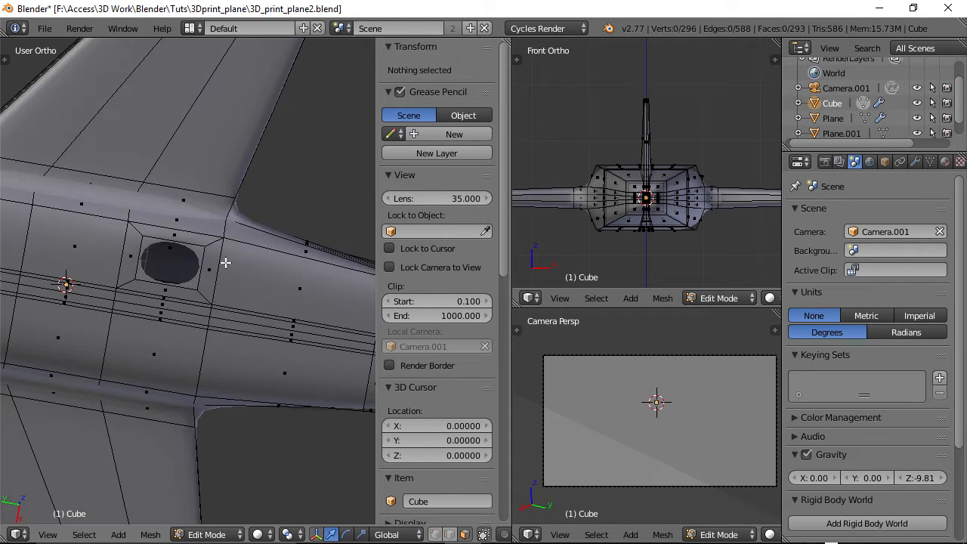
shift+middle_drag(214, 281, 256, 279)
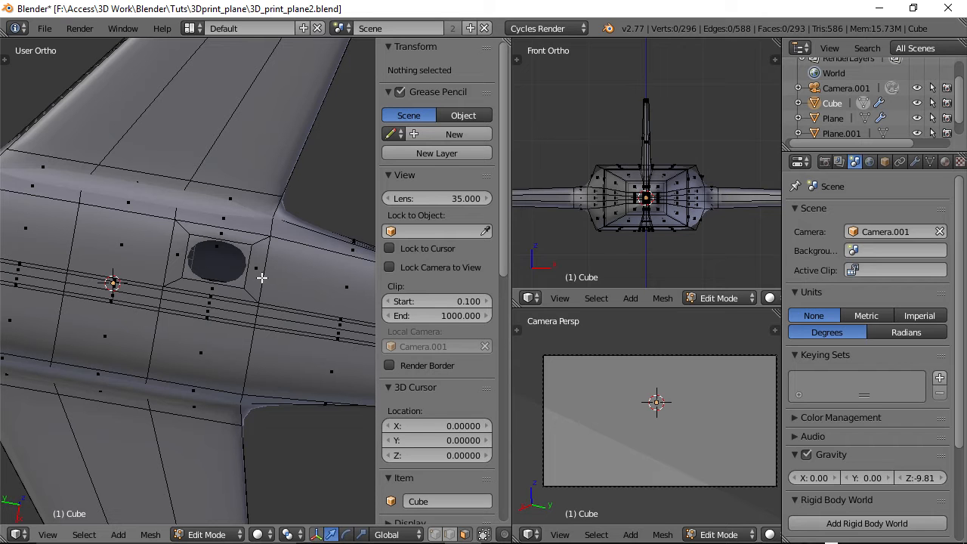
mouse_move(222, 240)
middle_down()
mouse_move(231, 287)
mouse_move(259, 227)
mouse_move(232, 334)
middle_up()
scroll(232, 334, up, 2)
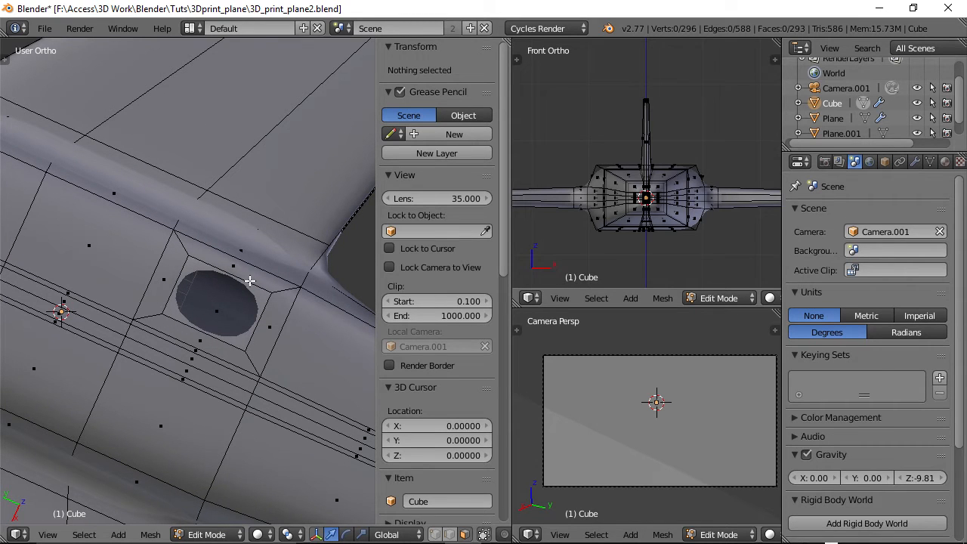
Examine the belly hole in Edit Mode and on the smoothed fuselage in Object Mode, from several angles and distances
middle_drag(158, 274, 229, 297)
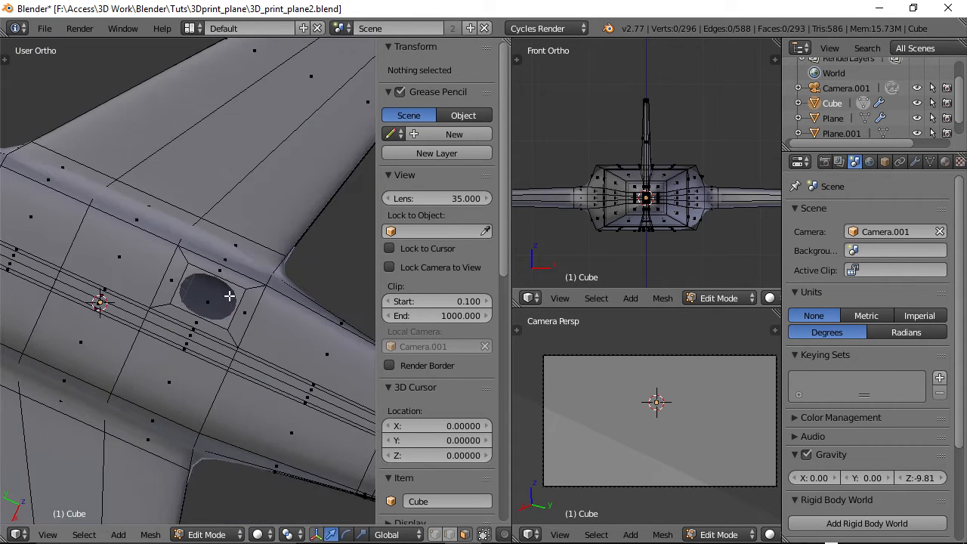
scroll(229, 297, down, 2)
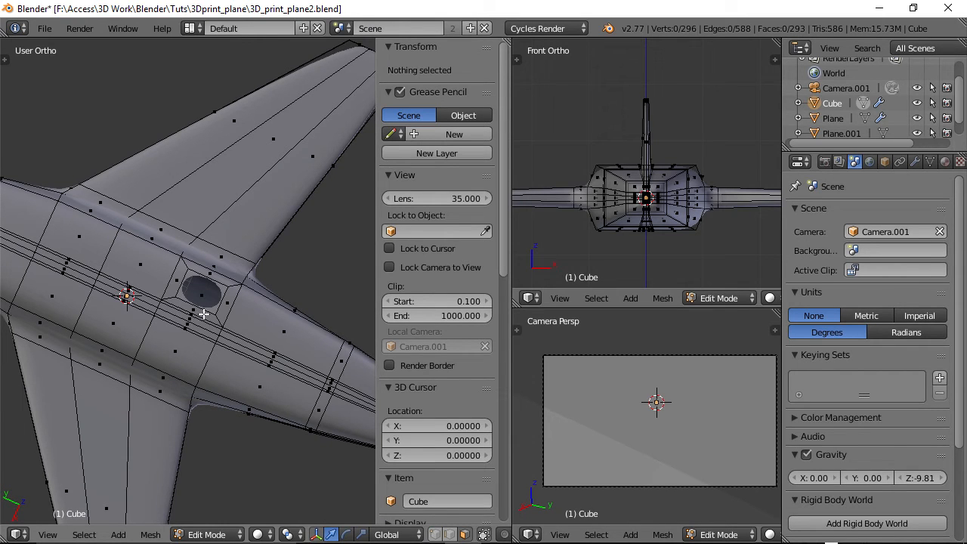
scroll(202, 313, up, 3)
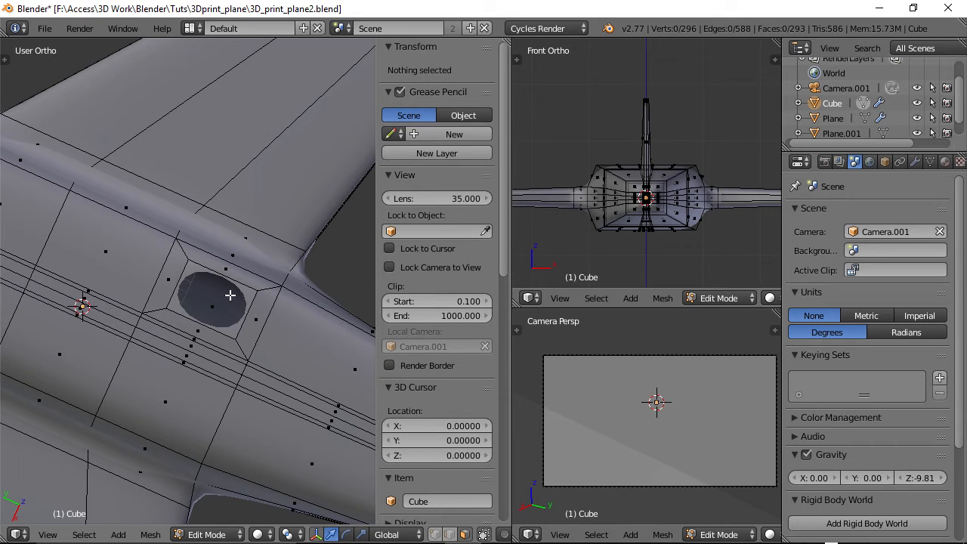
middle_drag(207, 289, 106, 263)
scroll(197, 332, down, 4)
key(Tab)
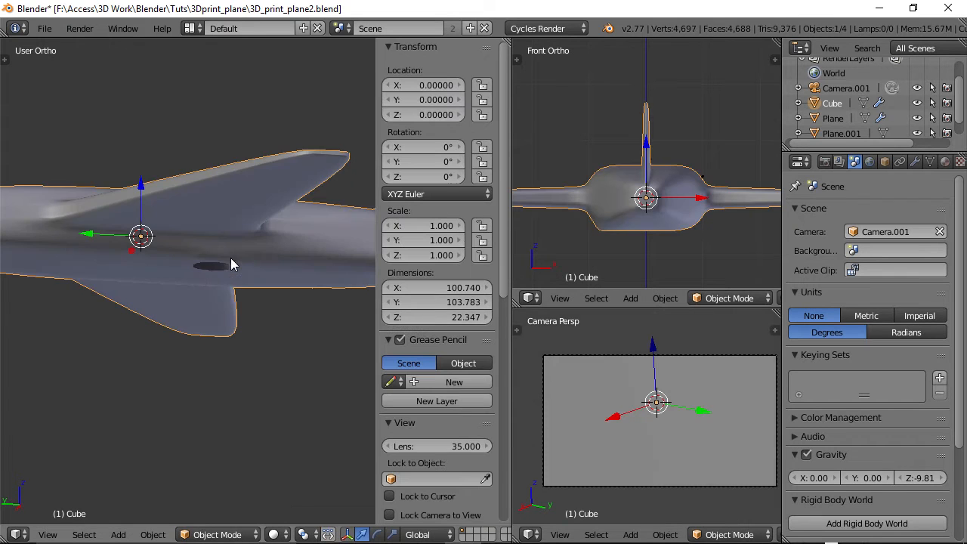
middle_drag(199, 259, 217, 248)
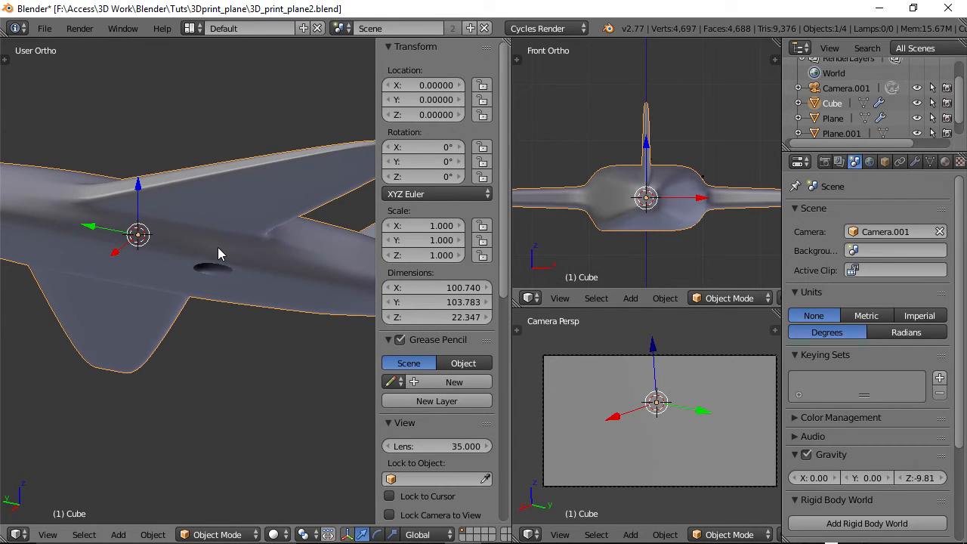
scroll(219, 269, up, 4)
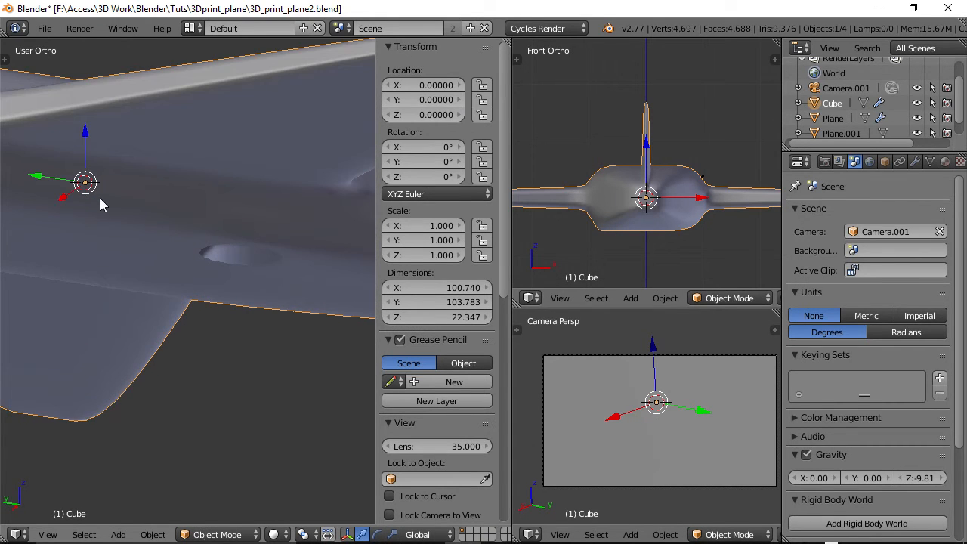
In Edit Mode, select the faces surrounding the belly hole one after another to examine the fuselage surface around it
key(Tab)
right_click(228, 215)
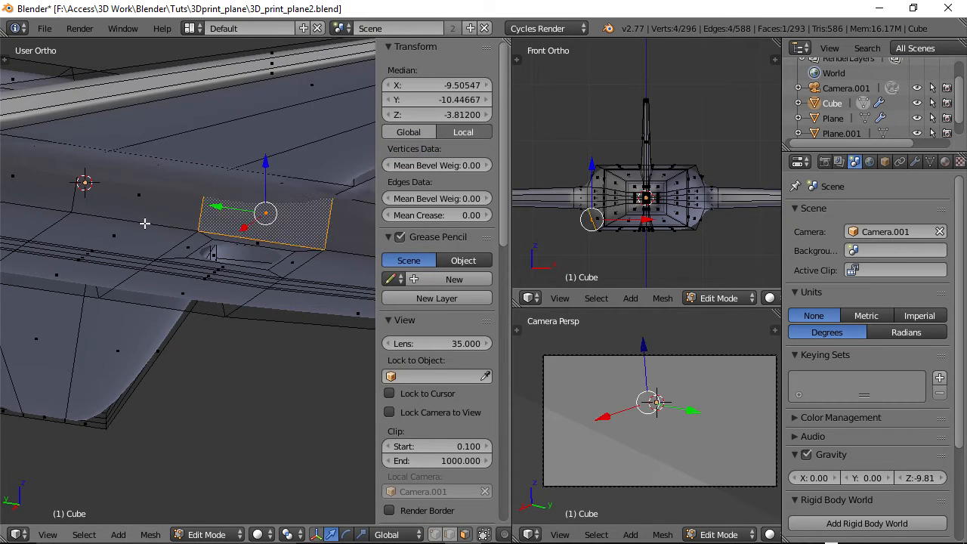
right_click(136, 214)
right_click(126, 246)
right_click(341, 272)
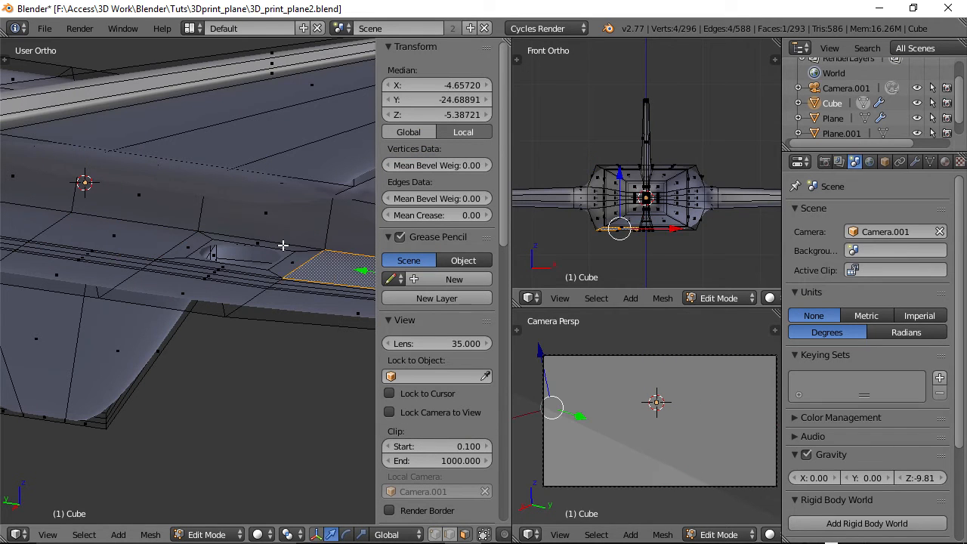
right_click(135, 204)
right_click(114, 241)
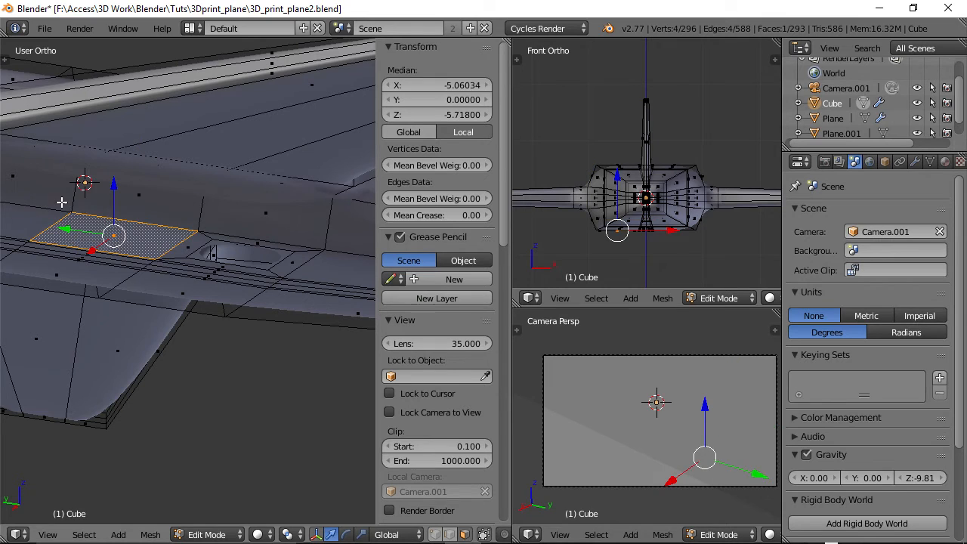
right_click(37, 184)
right_click(145, 201)
right_click(267, 216)
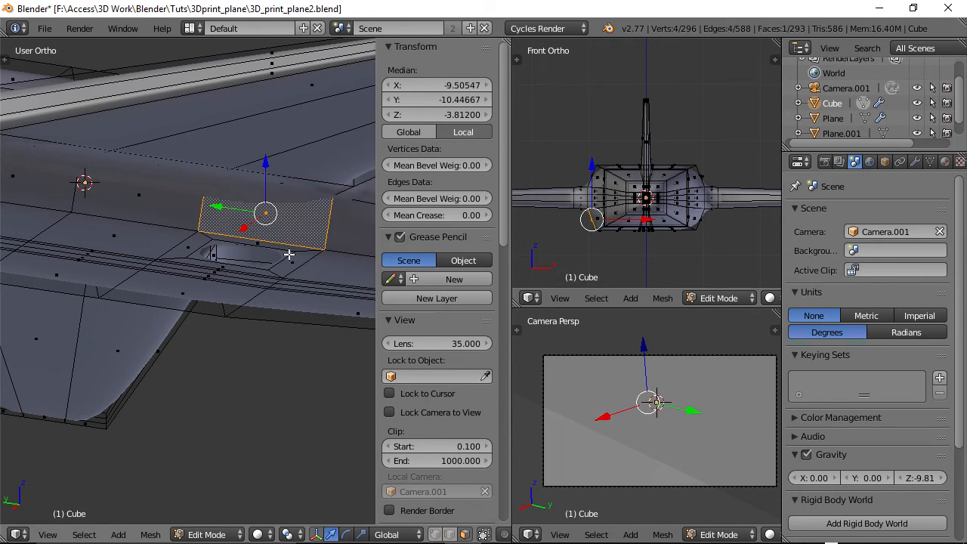
Examine the airplane's mesh around the belly, wings and upper fuselage, both close up and as a whole
middle_drag(290, 255, 235, 339)
scroll(282, 281, up, 5)
scroll(247, 274, down, 3)
scroll(246, 274, down, 5)
scroll(231, 286, up, 7)
scroll(227, 310, down, 5)
middle_drag(216, 277, 246, 368)
scroll(204, 281, down, 3)
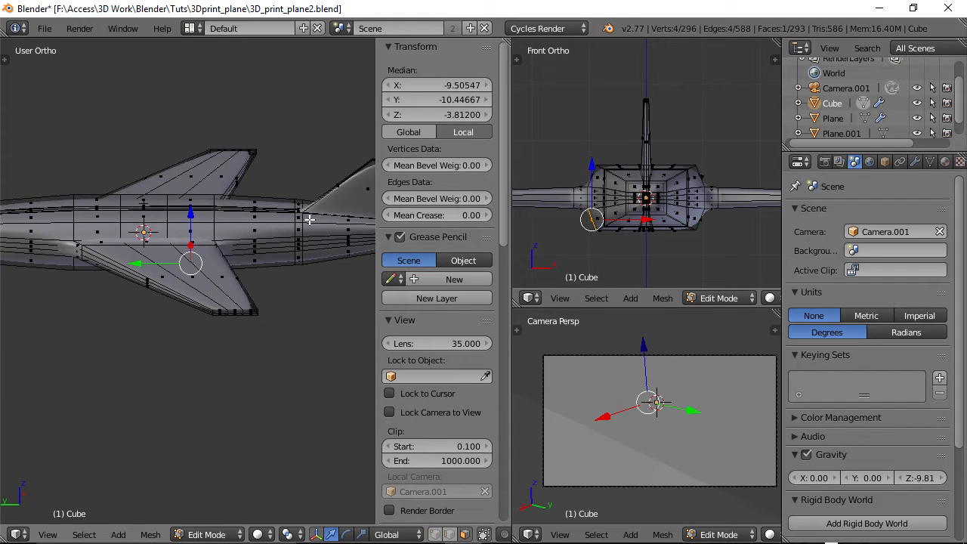
scroll(201, 242, down, 3)
middle_drag(201, 242, 220, 352)
scroll(189, 274, up, 4)
scroll(189, 269, down, 1)
scroll(189, 270, down, 4)
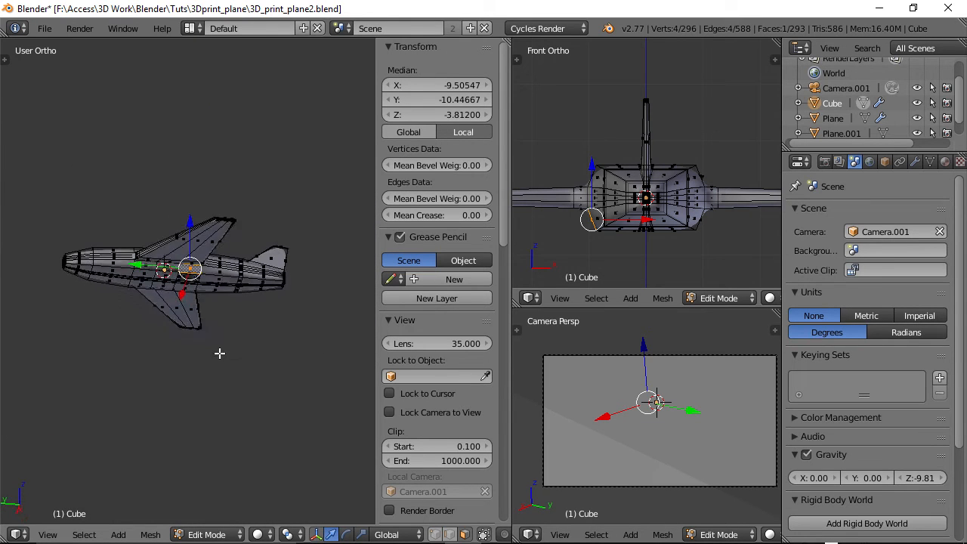
scroll(216, 290, up, 4)
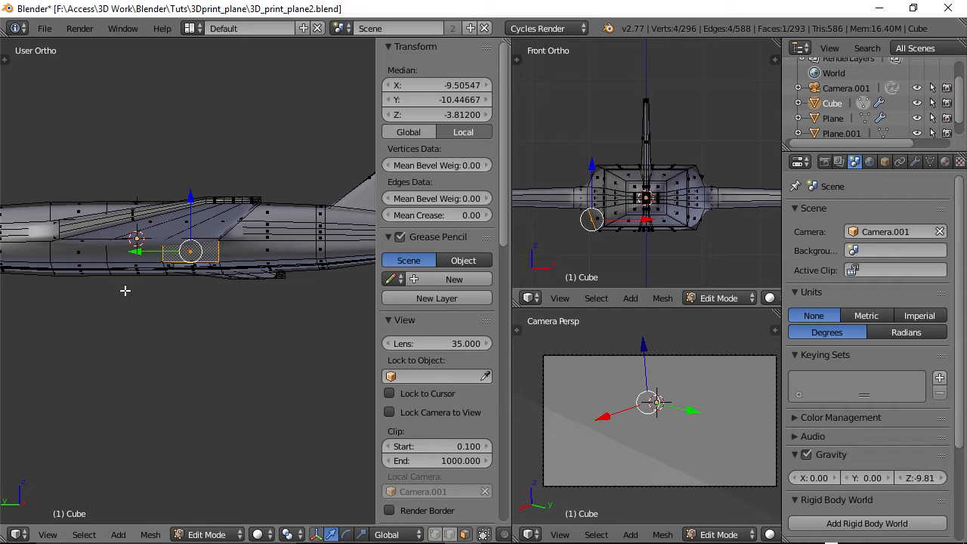
scroll(189, 287, down, 2)
middle_drag(241, 281, 180, 404)
scroll(190, 390, up, 4)
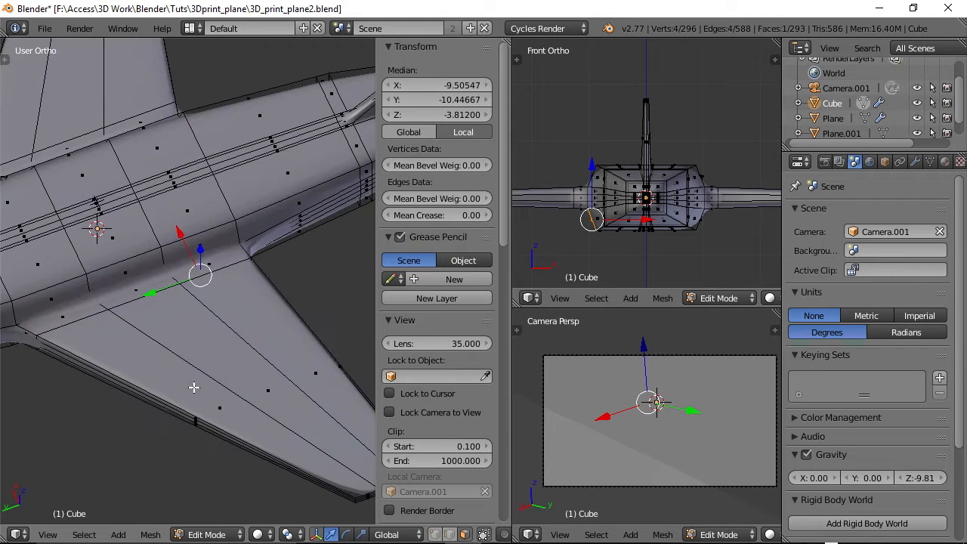
scroll(186, 375, down, 3)
middle_drag(191, 354, 204, 363)
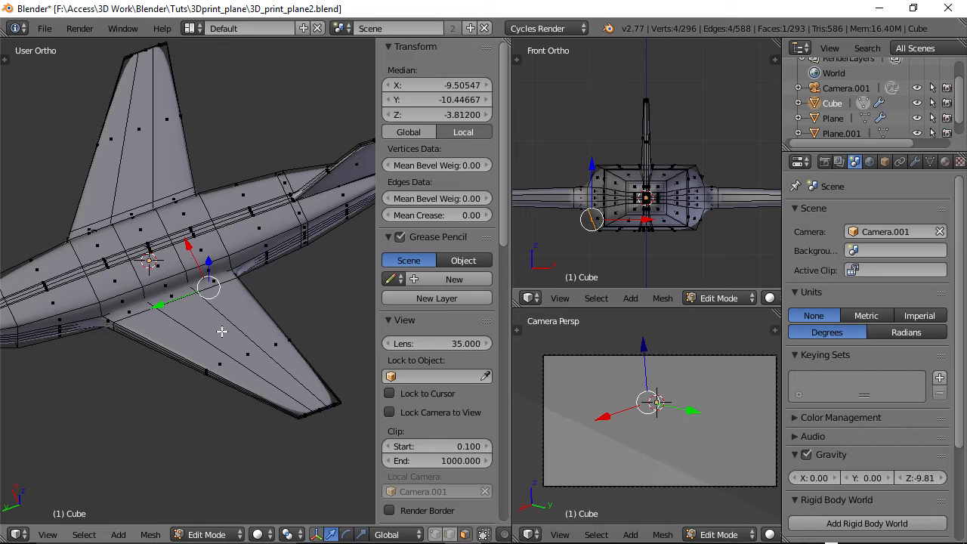
Hide the 3D view's properties sidebar and return the airplane to Object Mode
key(n)
middle_drag(304, 334, 313, 361)
key(Tab)
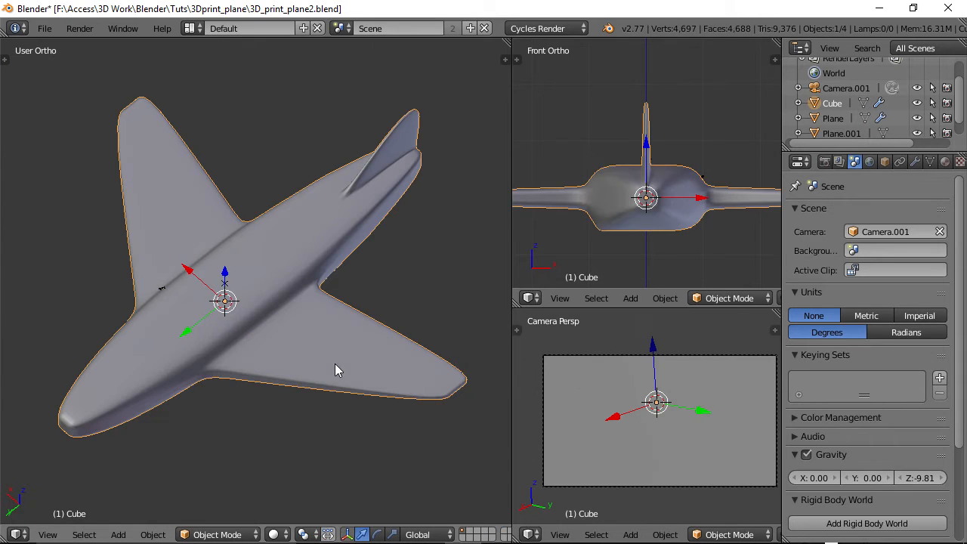
scroll(330, 357, up, 2)
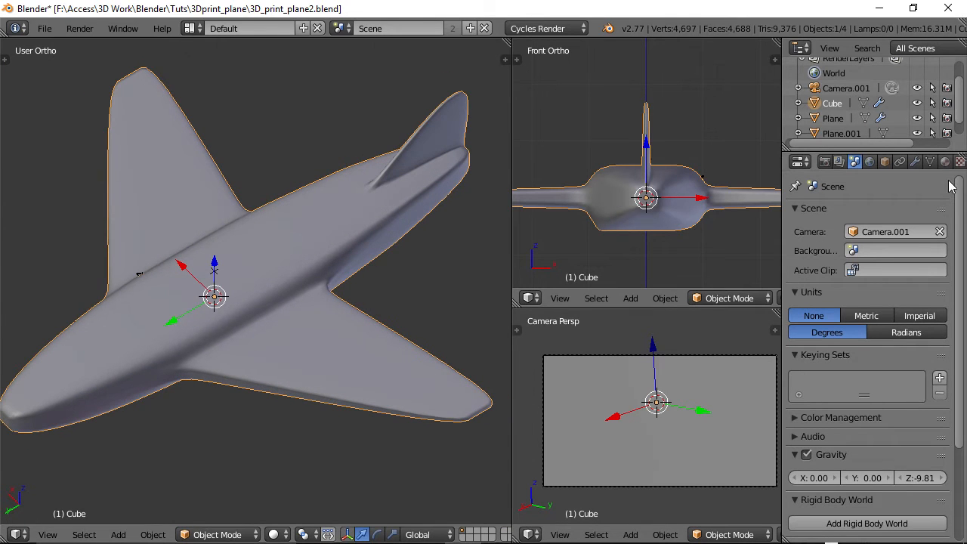
Add a Solidify modifier to the airplane after its Subdivision Surface modifier
click(915, 162)
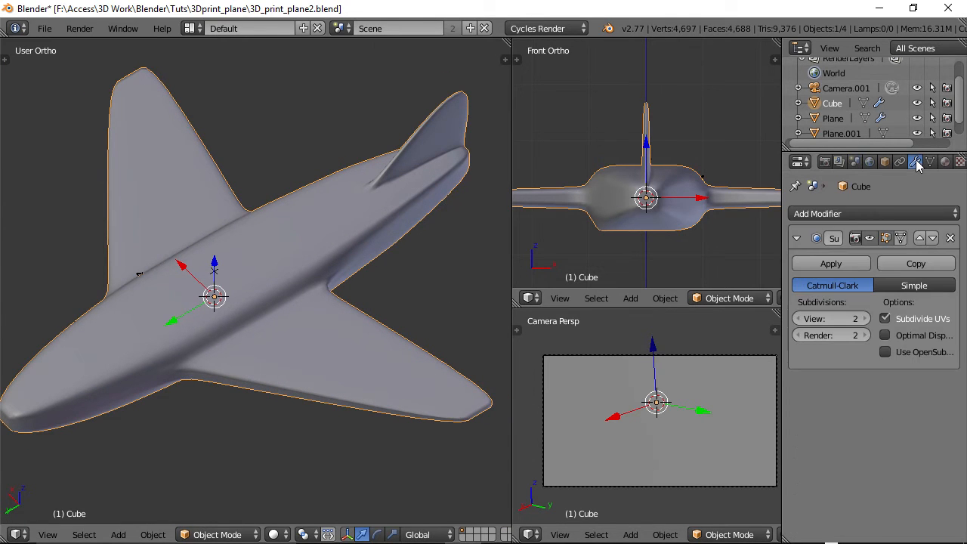
click(822, 215)
click(823, 216)
click(814, 215)
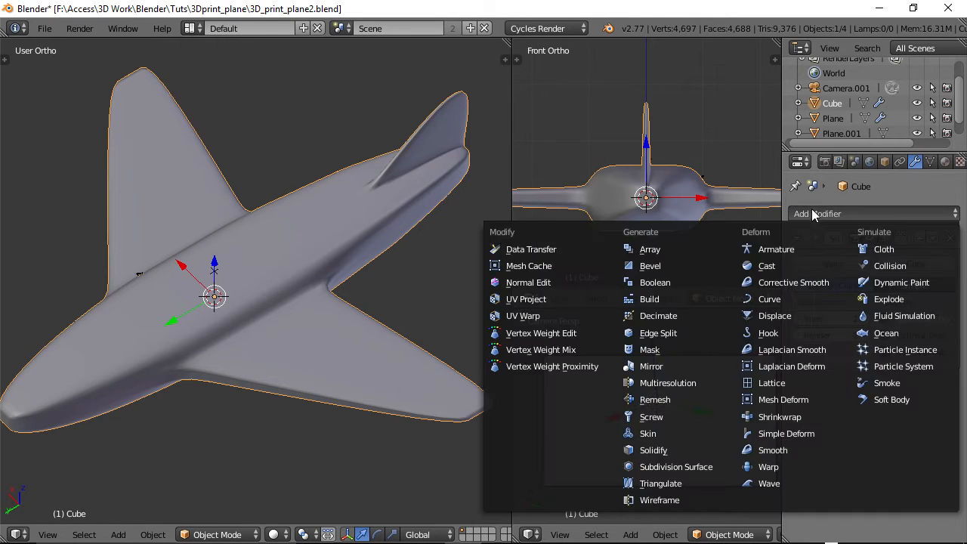
click(654, 450)
Inspect the solidified fuselage and the belly hole from below, and look over the Solidify modifier's settings
middle_drag(379, 374, 354, 358)
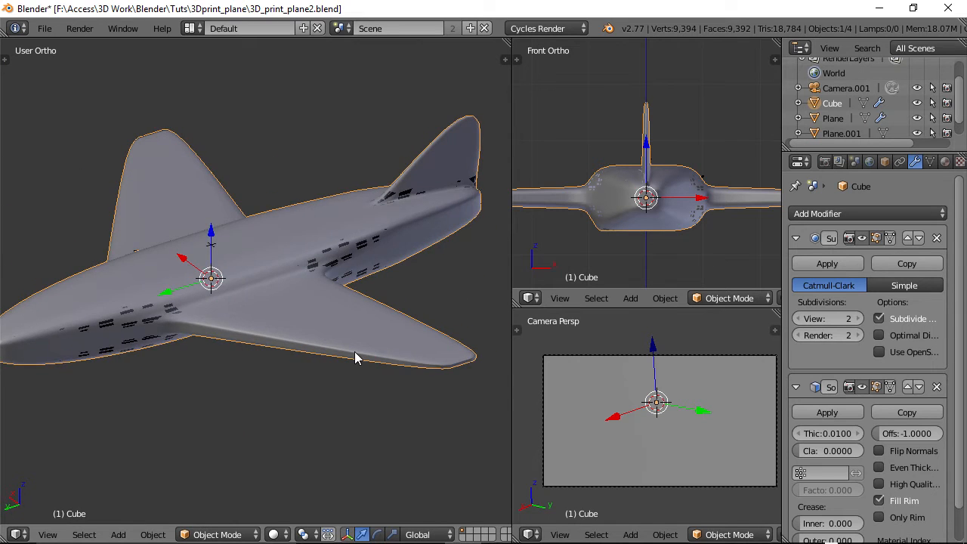
scroll(355, 352, up, 2)
shift+middle_drag(231, 366, 309, 227)
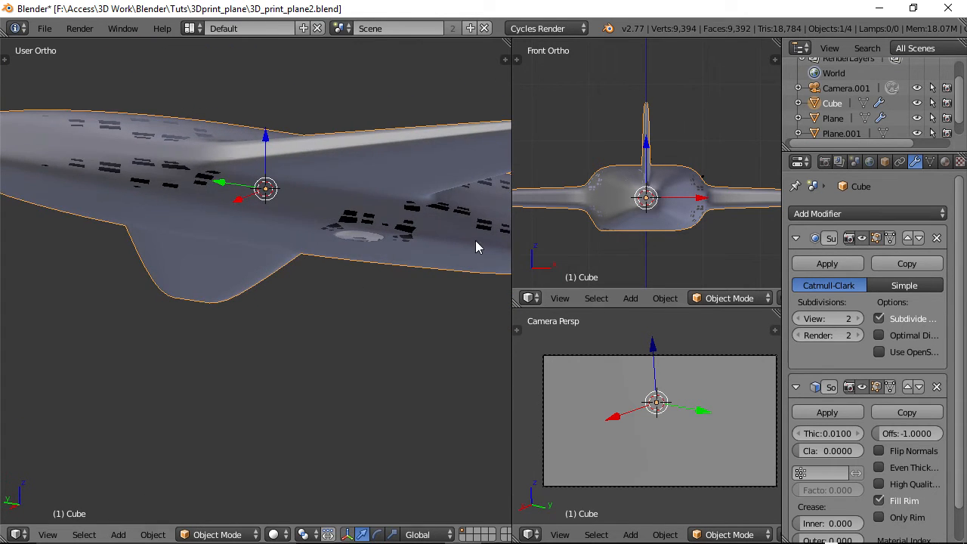
scroll(959, 340, down, 2)
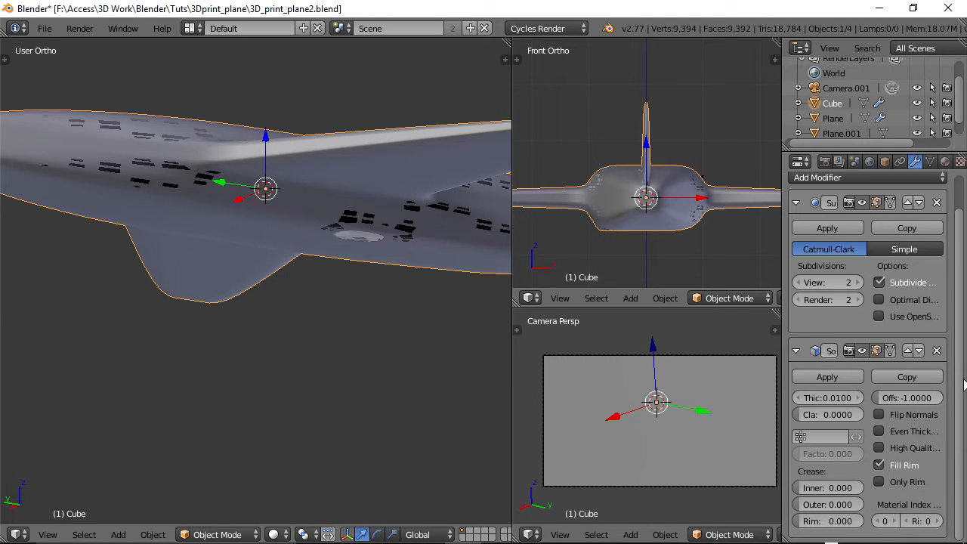
middle_drag(237, 244, 221, 228)
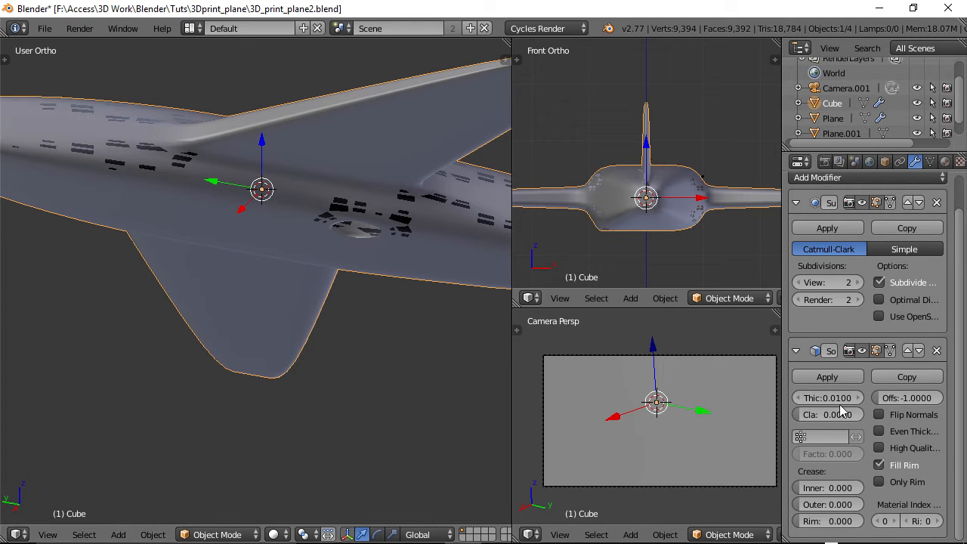
middle_drag(421, 287, 378, 253)
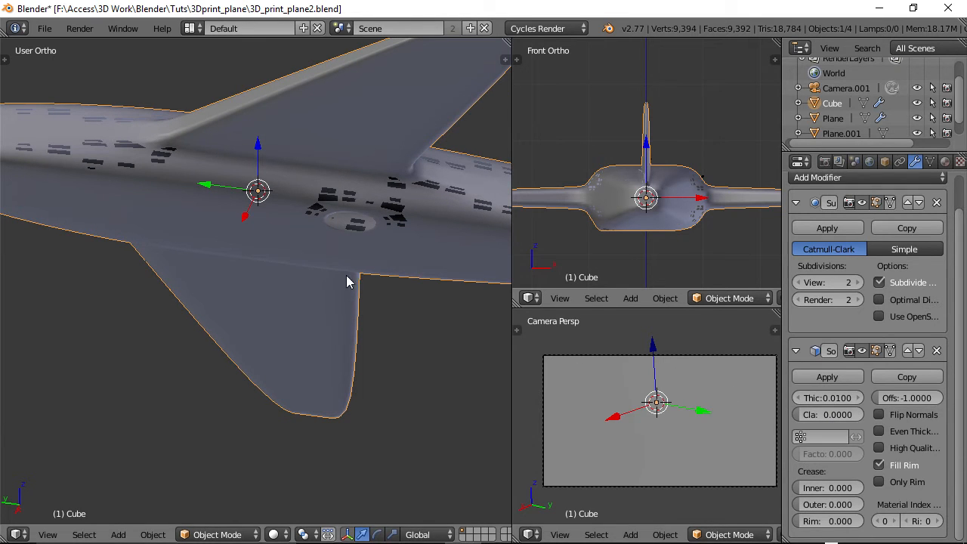
mouse_move(328, 230)
middle_down()
mouse_move(282, 244)
mouse_move(346, 233)
middle_up()
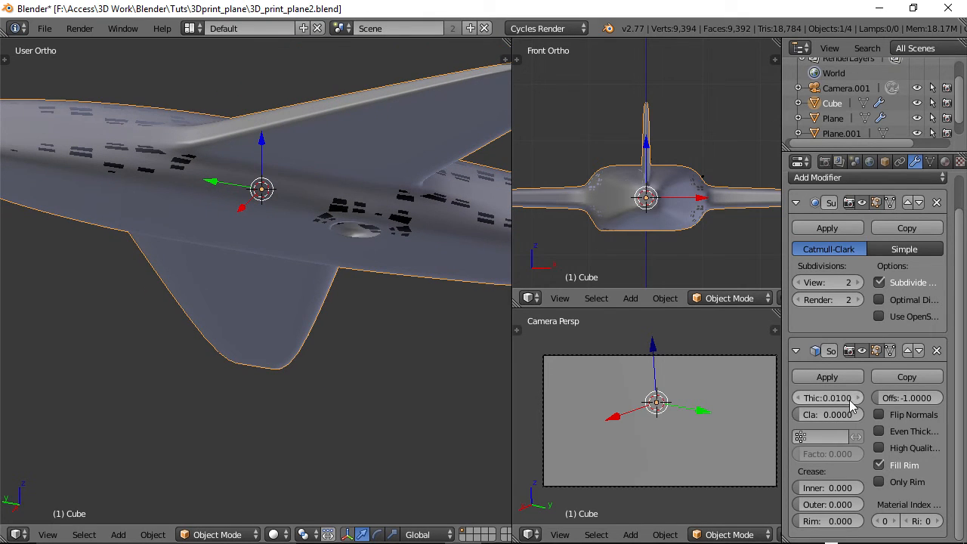
middle_drag(420, 322, 411, 292)
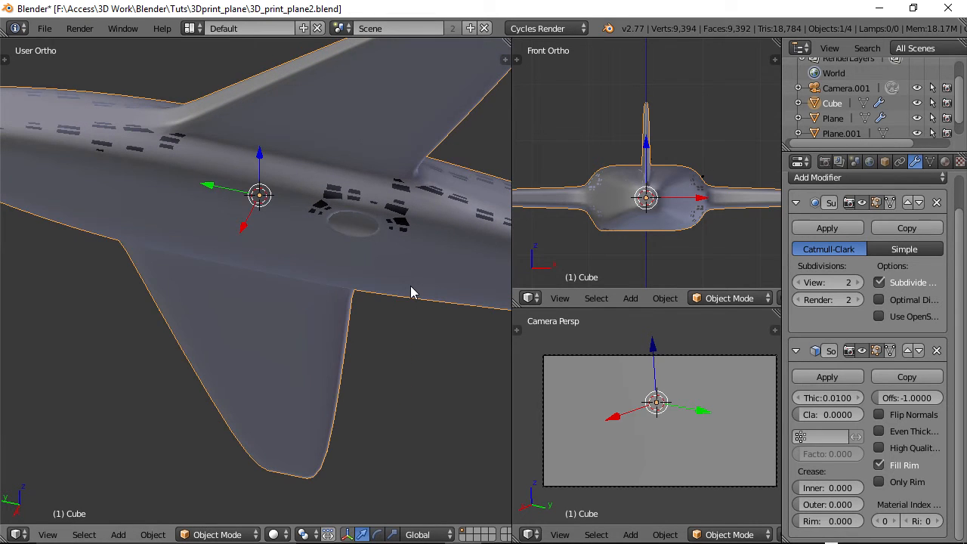
middle_drag(340, 261, 405, 294)
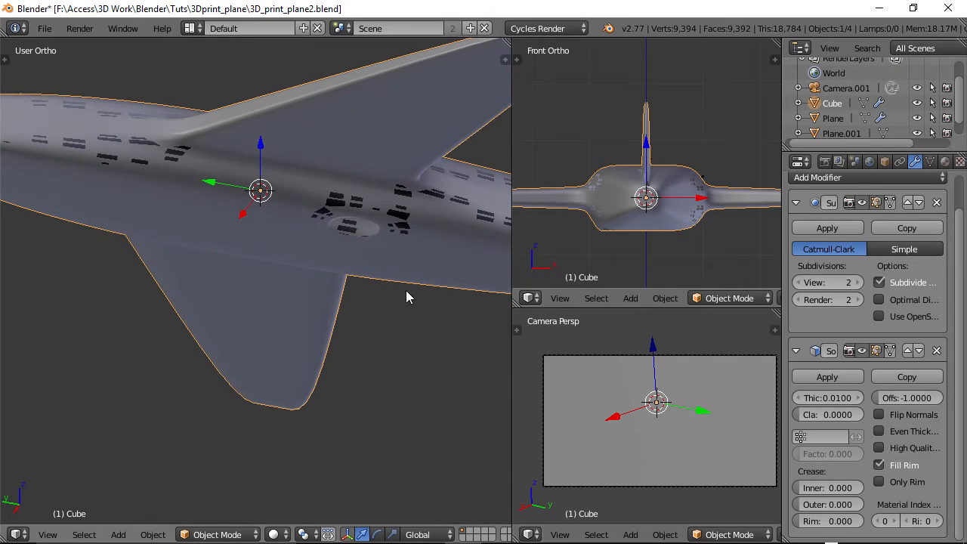
Set the Solidify modifier's thickness to 0.7 and refine it to 0.75
click(843, 398)
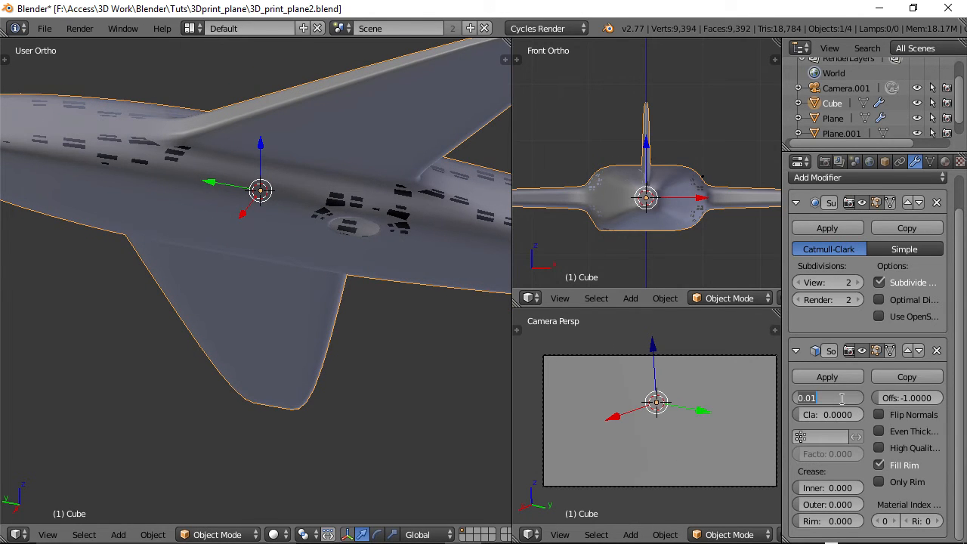
text(0.7)
key(Return)
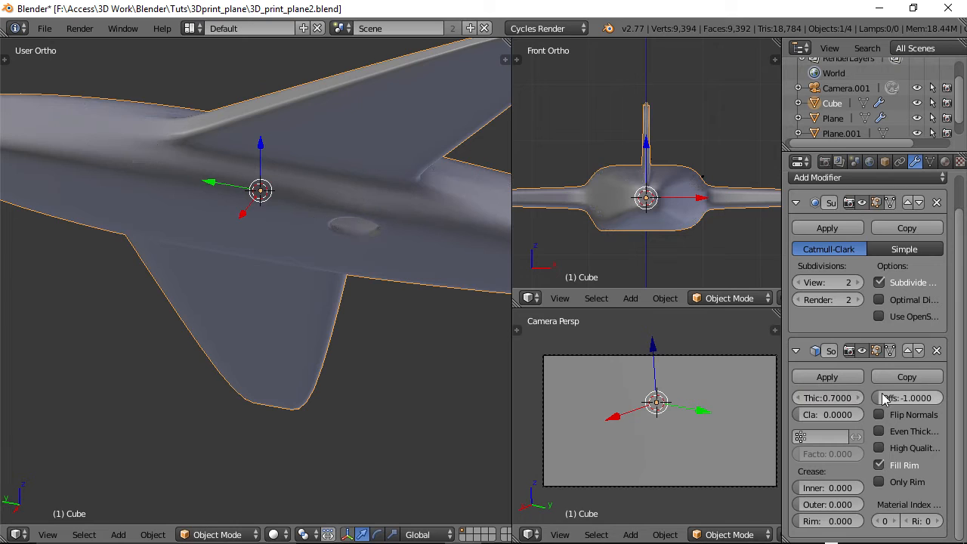
click(839, 396)
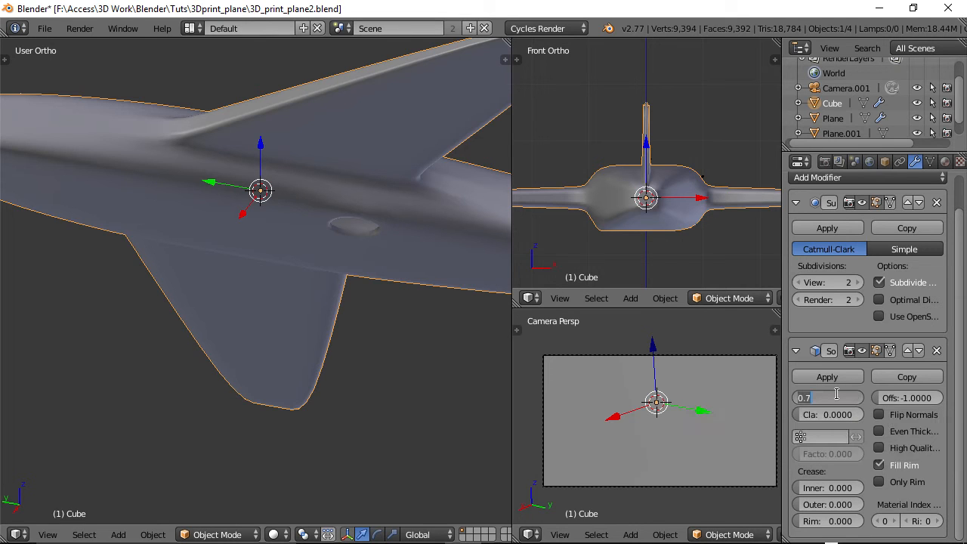
text(0.75)
key(Return)
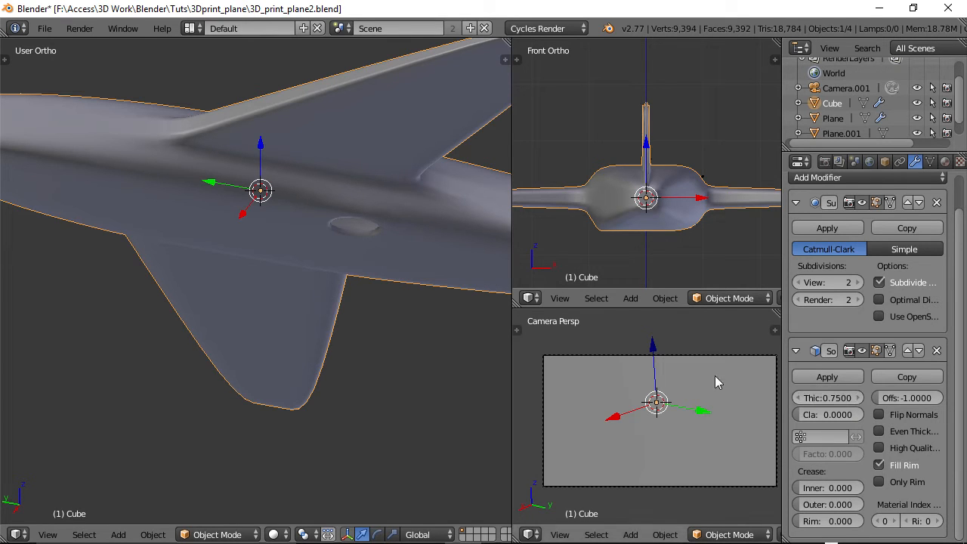
Inspect the wall thickness at the rim of the belly hole, close up and from different angles
scroll(293, 279, up, 8)
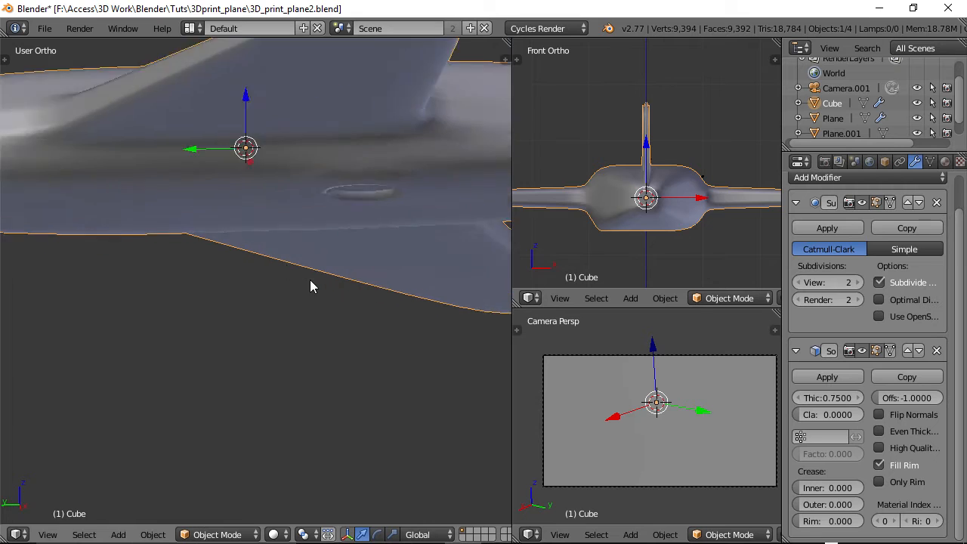
middle_drag(204, 320, 206, 272)
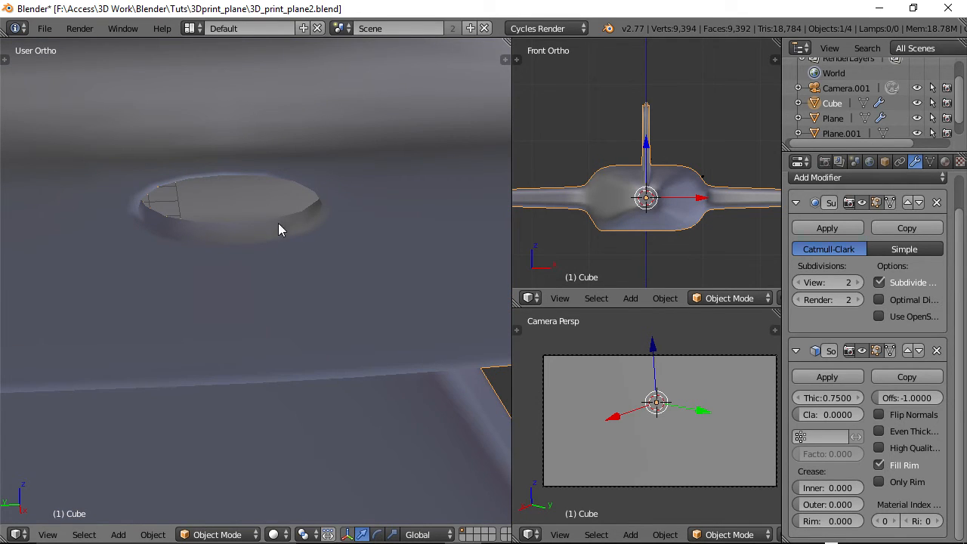
scroll(239, 222, down, 2)
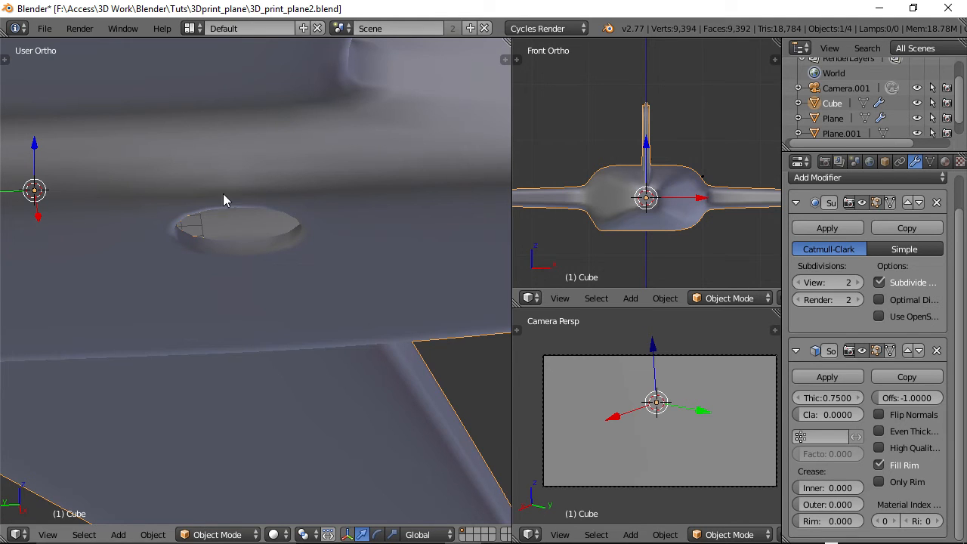
middle_drag(305, 218, 331, 244)
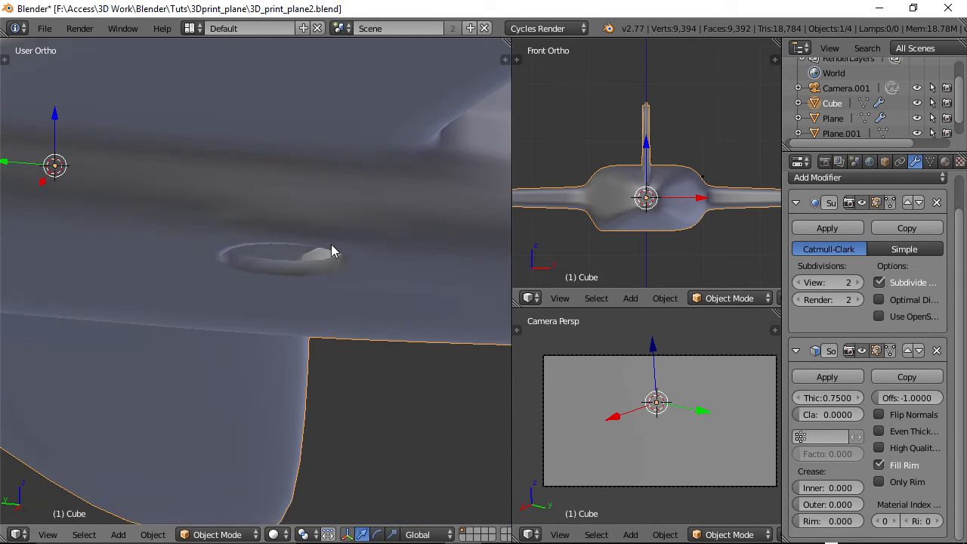
Turn the Solidify modifier's Fill Rim off and back on, comparing the edge of the belly hole close up
scroll(320, 261, down, 3)
middle_drag(266, 269, 301, 303)
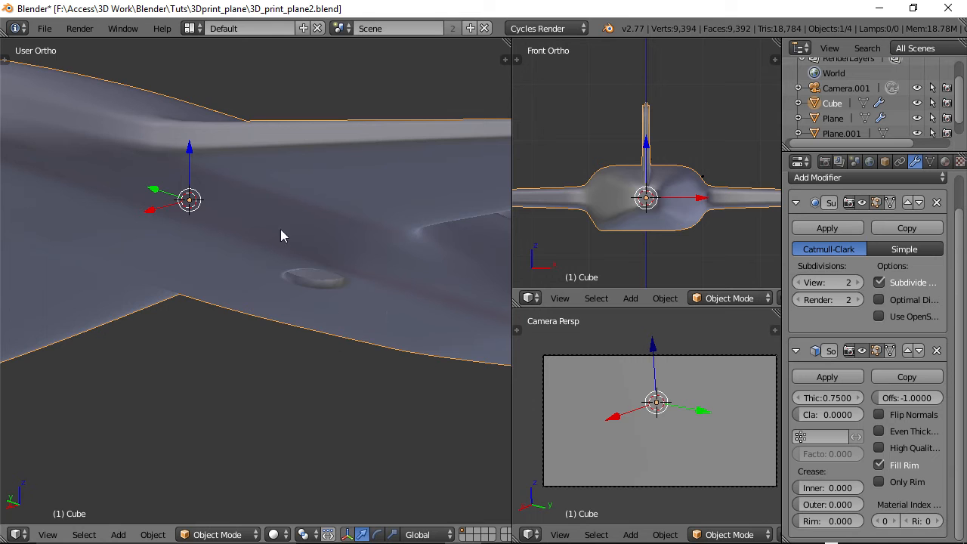
scroll(341, 283, down, 3)
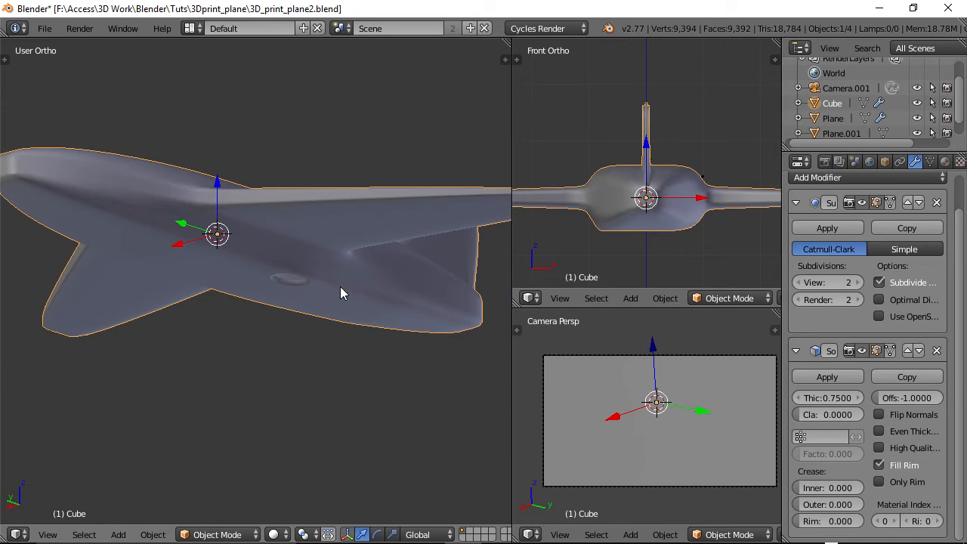
middle_drag(341, 291, 253, 325)
scroll(296, 298, up, 4)
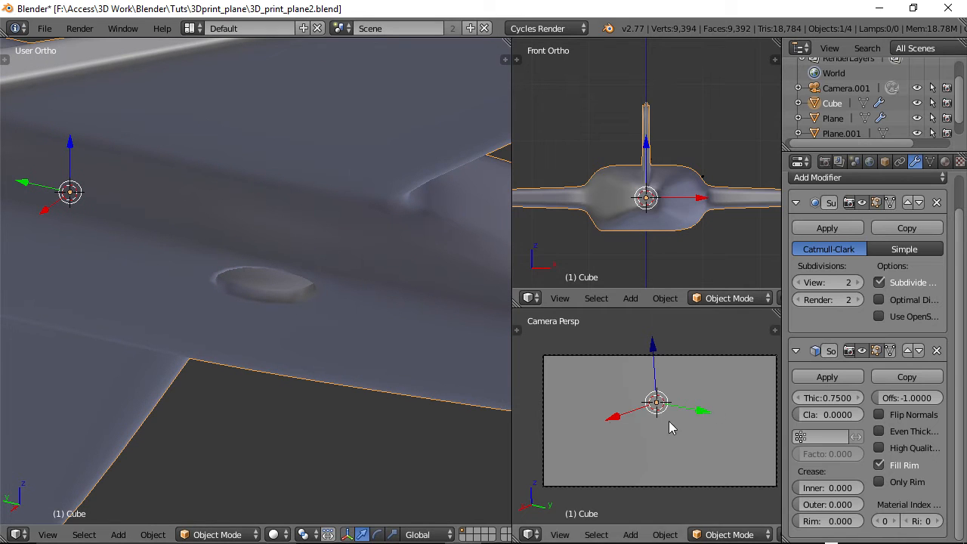
click(881, 466)
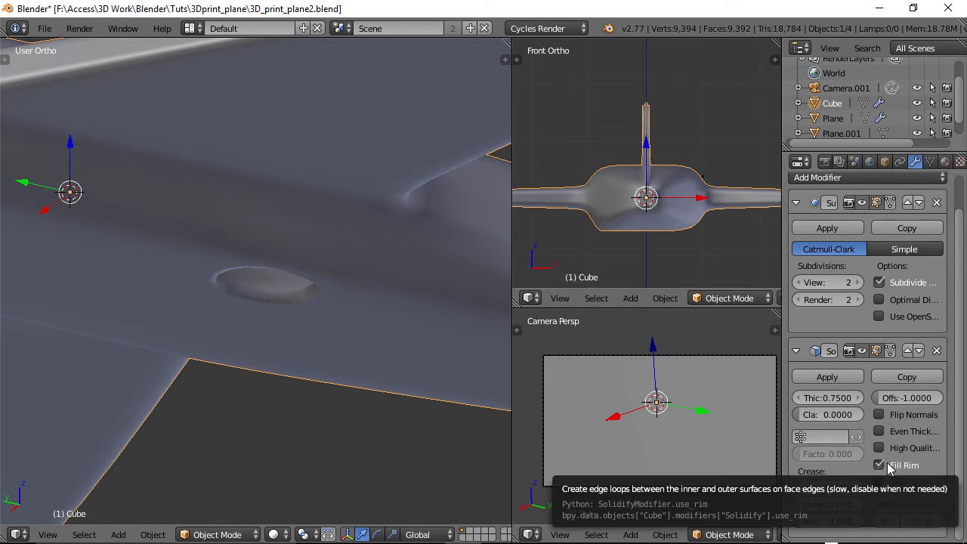
click(880, 466)
scroll(300, 322, up, 4)
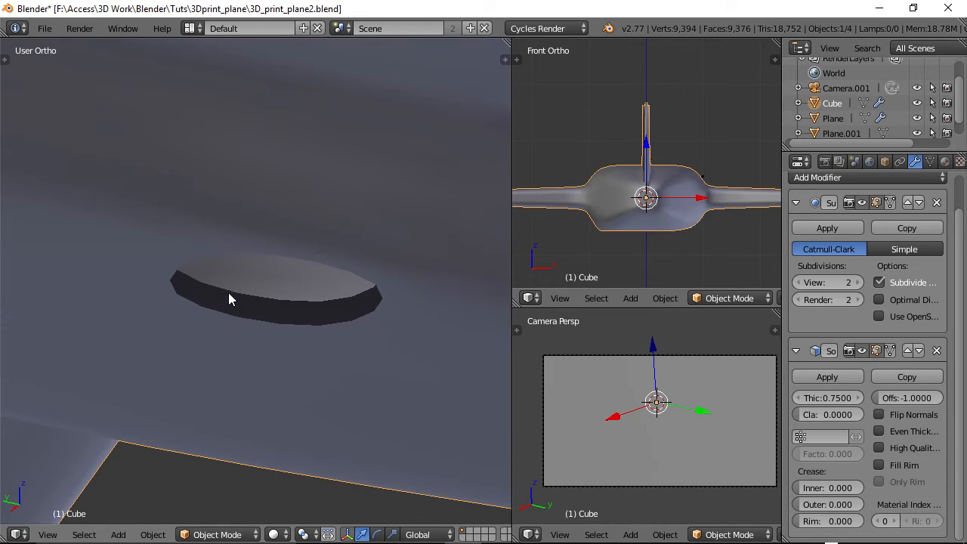
click(880, 464)
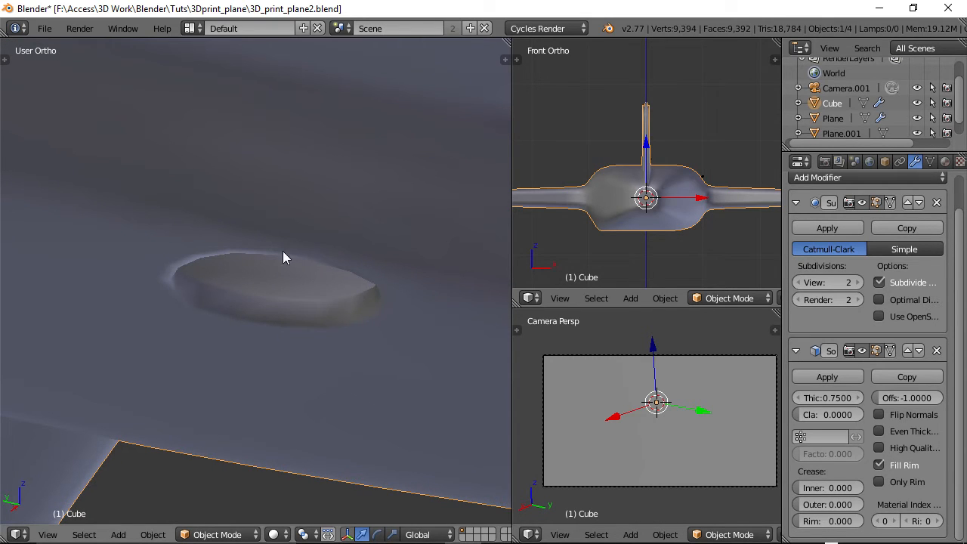
Inspect the solidified airplane's underside, tail fin and belly hole from different angles
scroll(310, 285, down, 3)
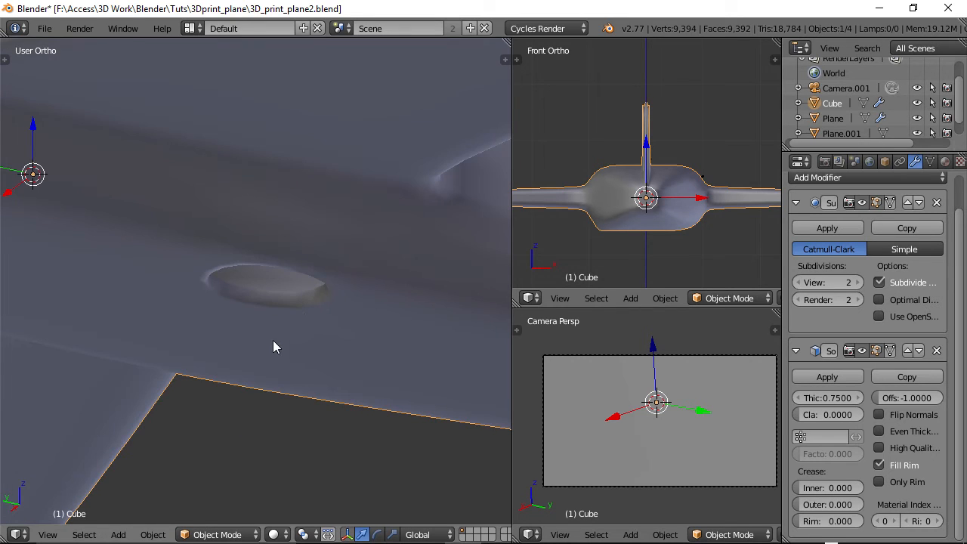
scroll(275, 347, down, 4)
mouse_move(363, 298)
middle_down()
mouse_move(393, 313)
mouse_move(371, 262)
mouse_move(331, 261)
mouse_move(351, 285)
middle_up()
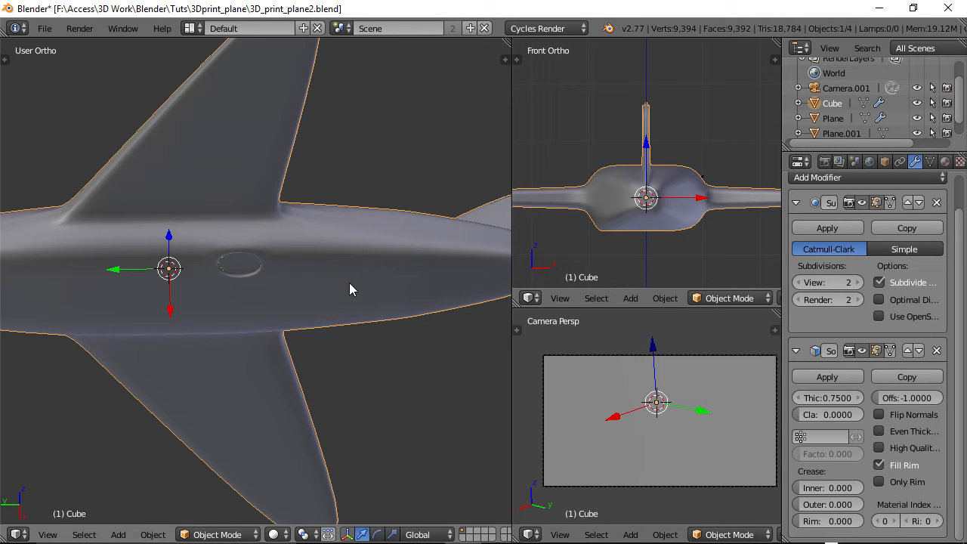
middle_drag(317, 276, 319, 303)
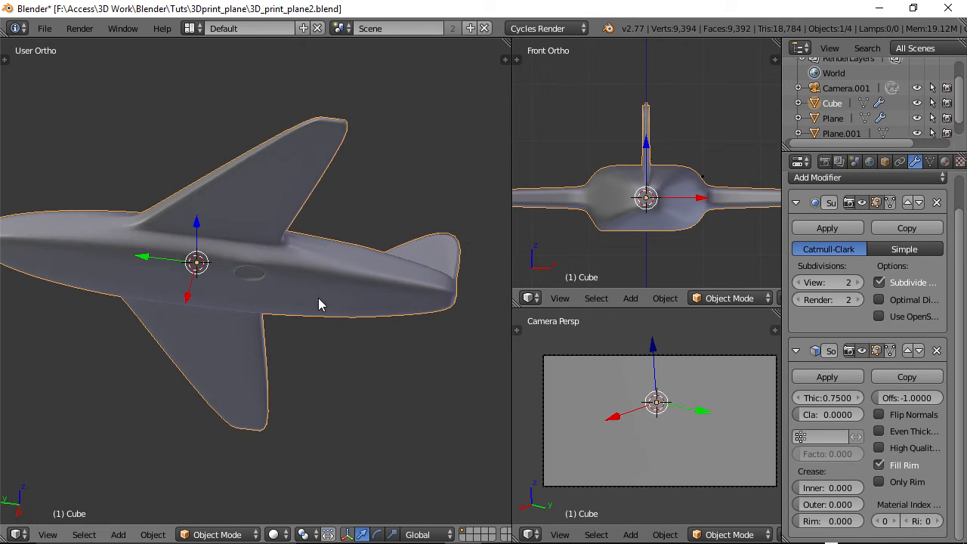
middle_drag(304, 308, 337, 354)
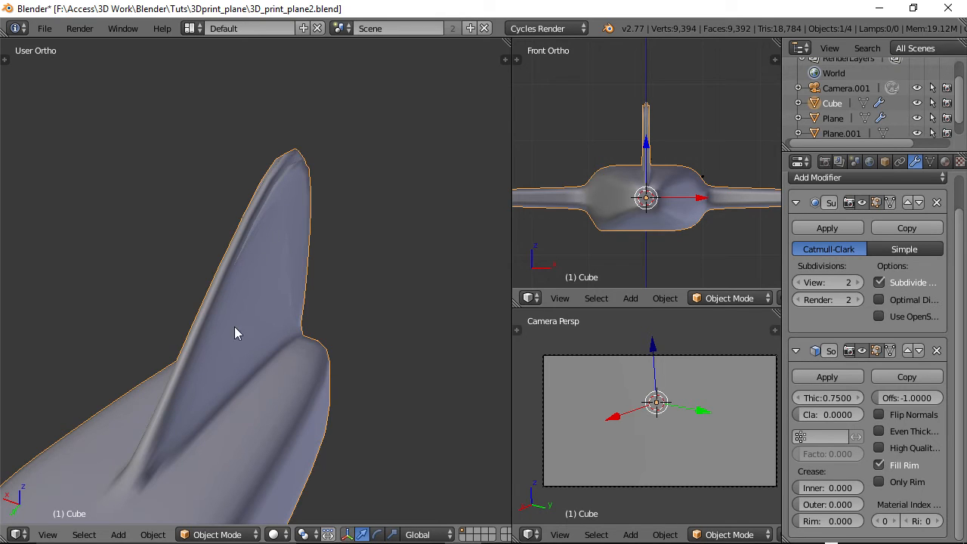
middle_drag(283, 300, 323, 232)
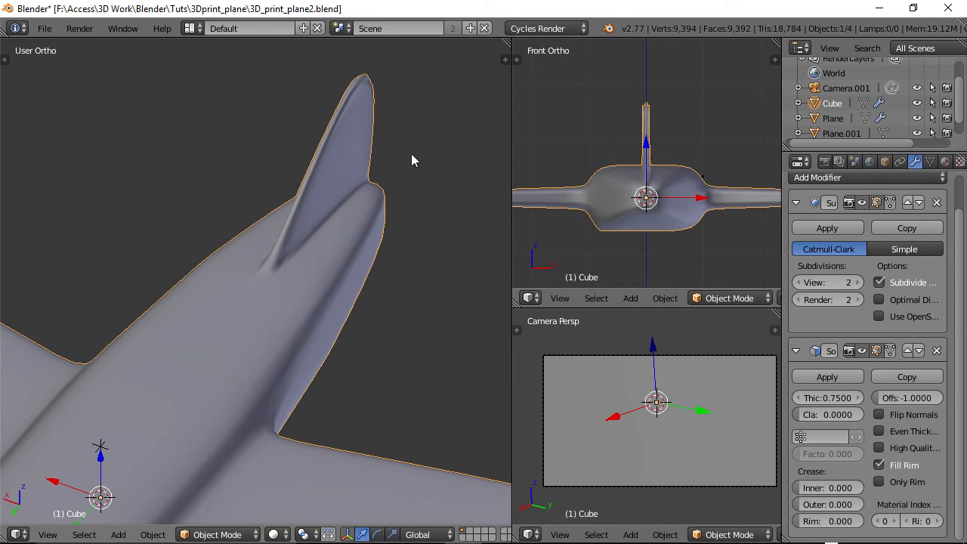
middle_drag(411, 160, 309, 309)
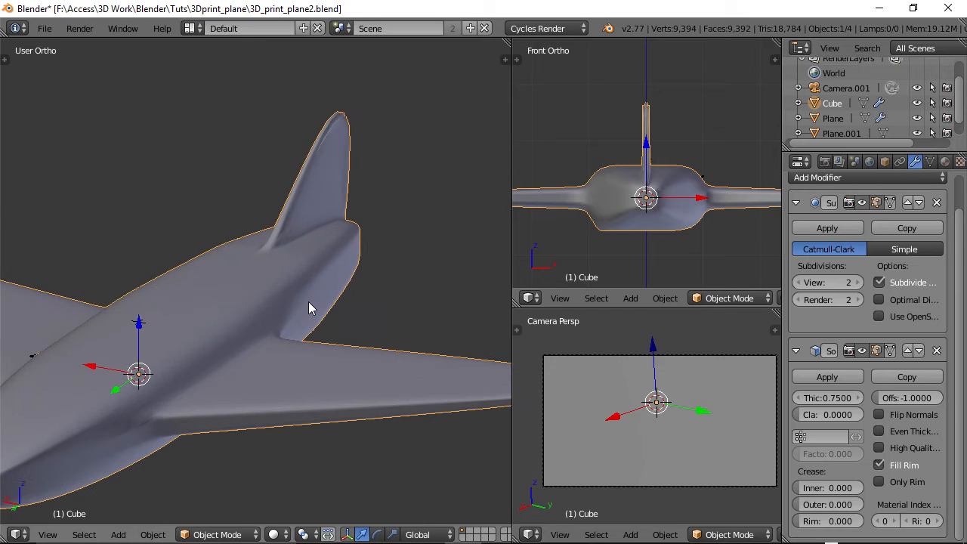
middle_drag(306, 251, 276, 253)
middle_drag(229, 337, 230, 297)
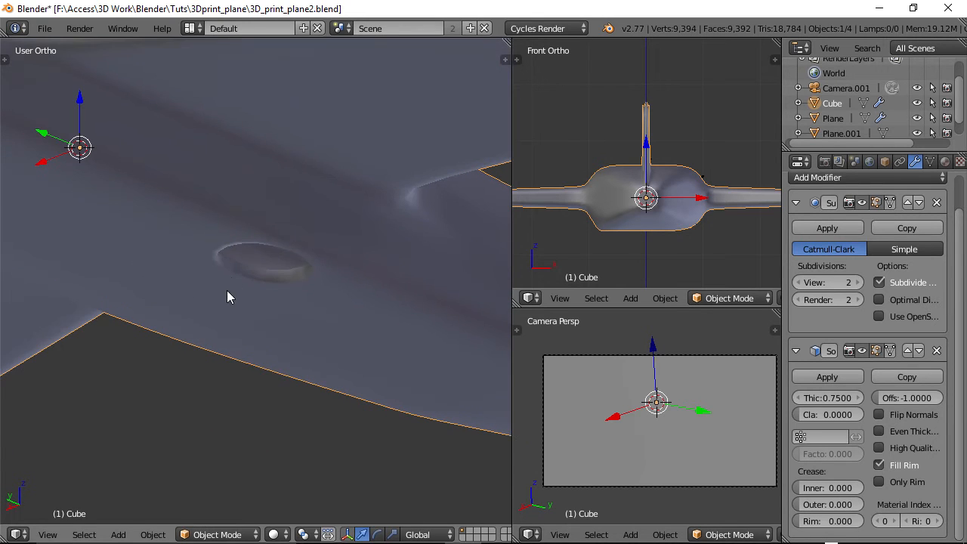
scroll(254, 263, down, 3)
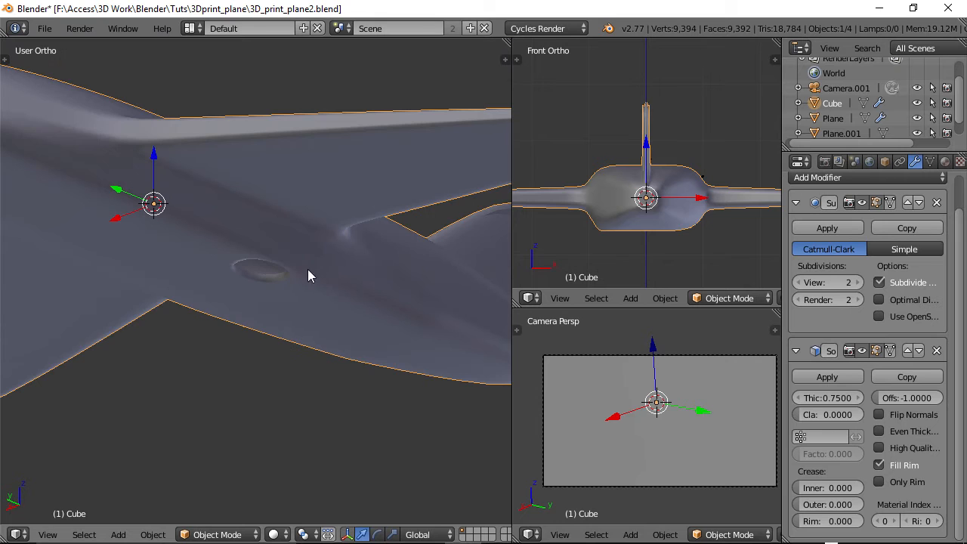
Examine the tail fin, wings and fuselage of the solidified airplane from the side, above and front
middle_drag(307, 276, 294, 201)
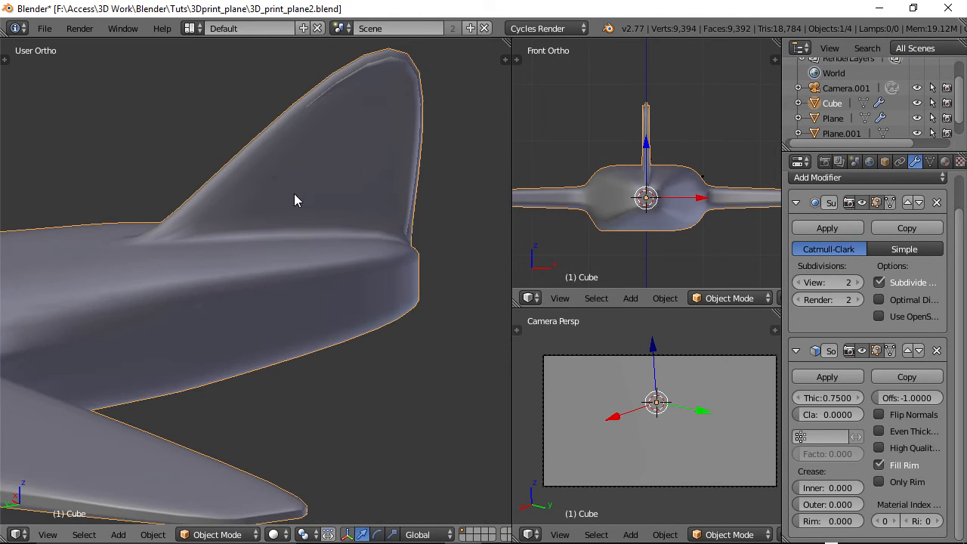
middle_drag(314, 164, 252, 219)
middle_drag(237, 251, 337, 102)
middle_drag(216, 287, 363, 286)
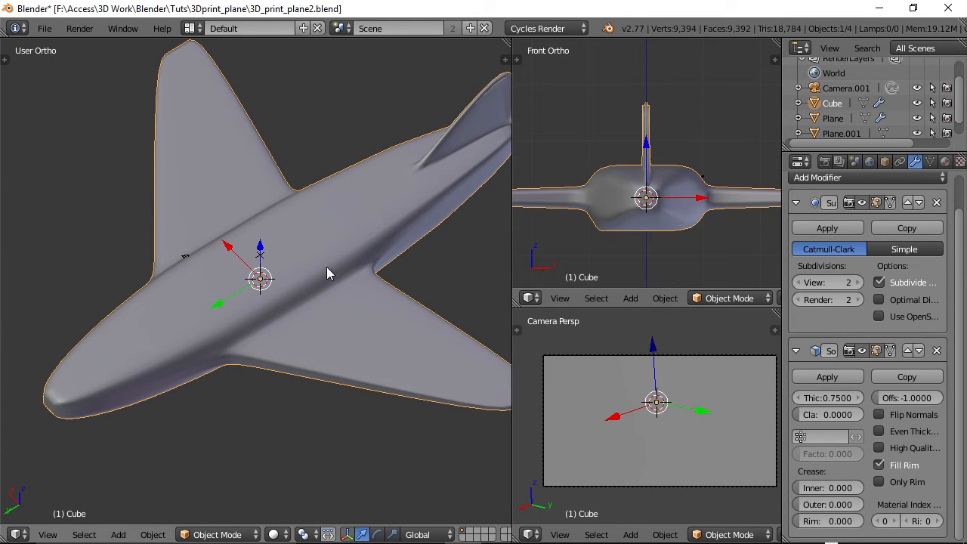
middle_drag(337, 264, 294, 291)
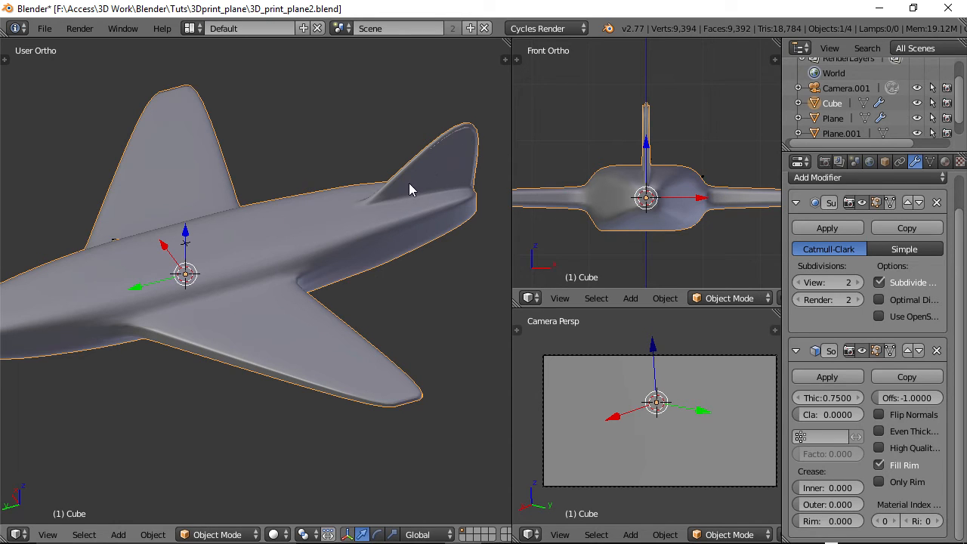
middle_drag(343, 211, 486, 186)
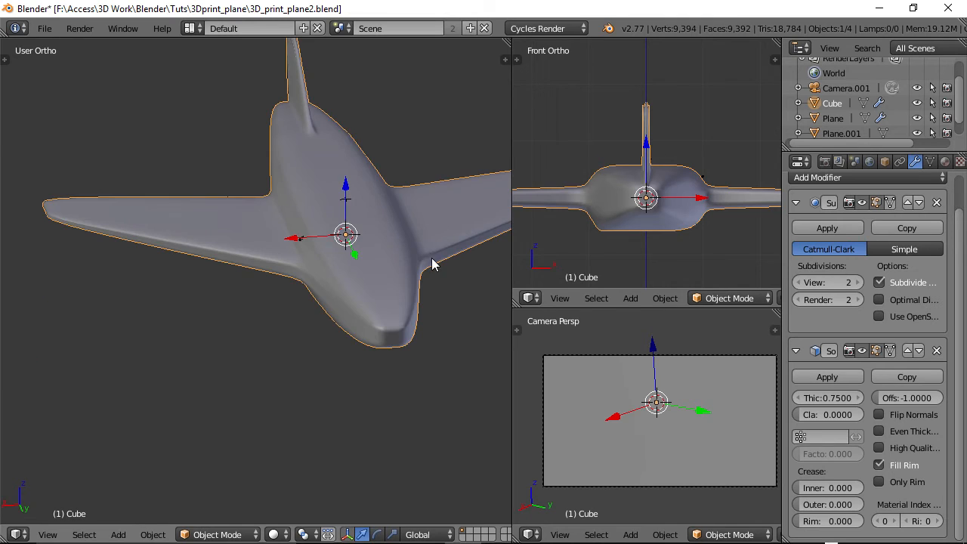
middle_drag(433, 264, 323, 303)
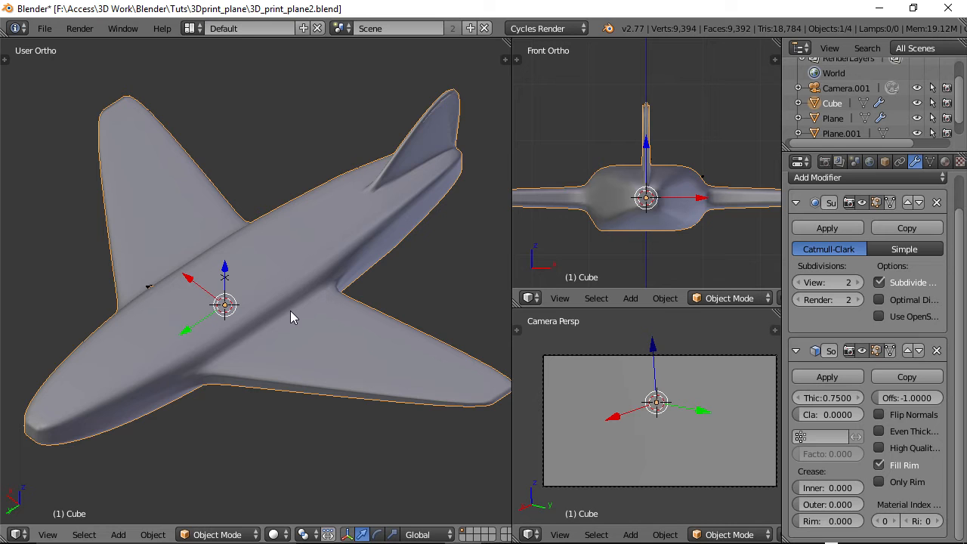
middle_drag(341, 298, 263, 306)
middle_drag(215, 283, 353, 222)
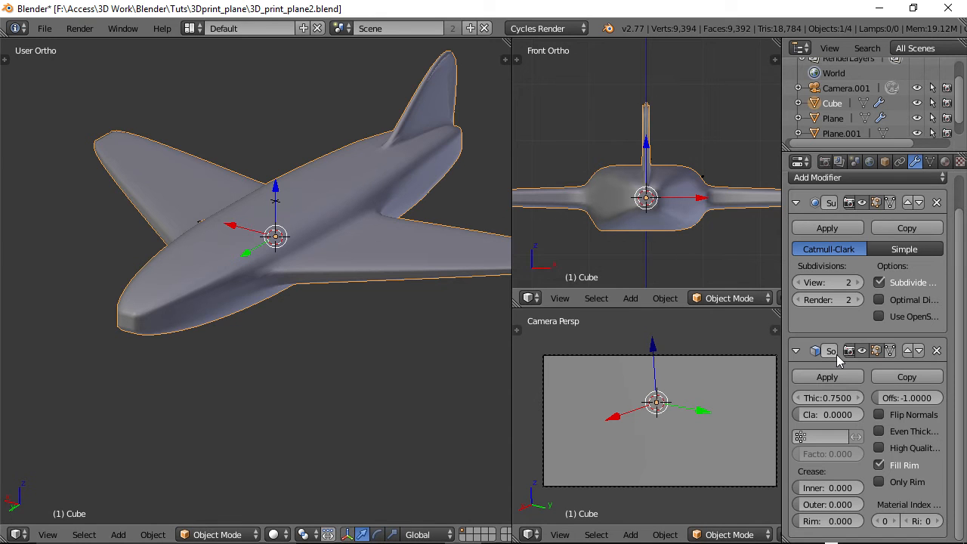
middle_drag(352, 256, 266, 300)
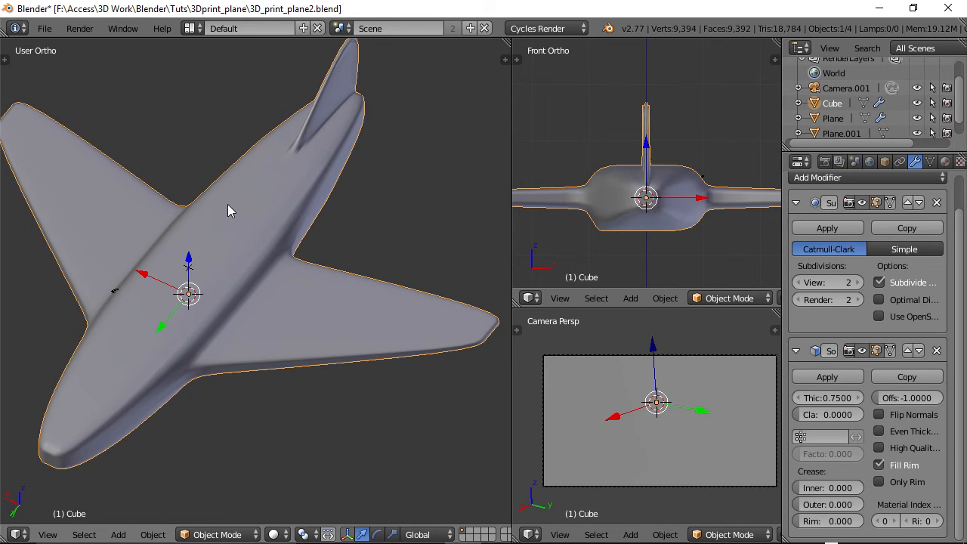
middle_drag(279, 185, 340, 259)
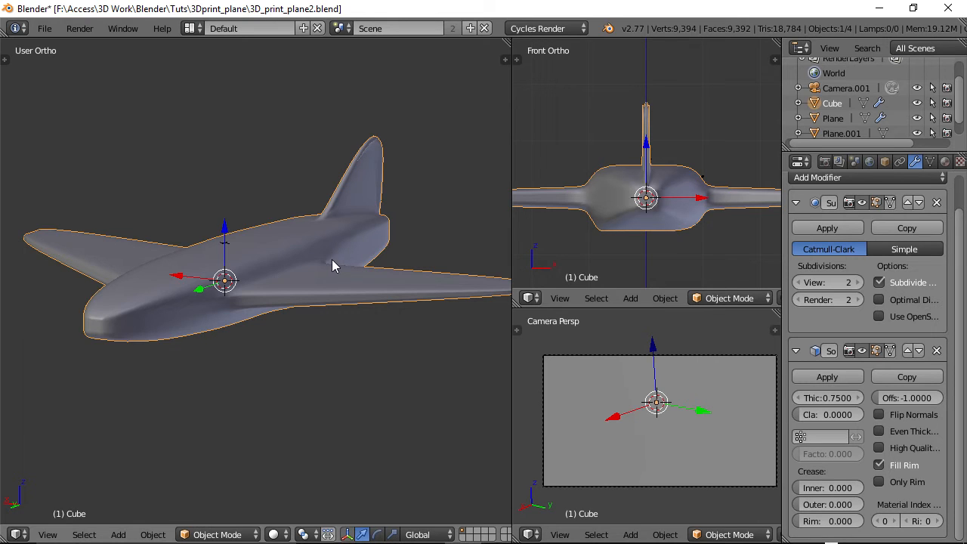
middle_drag(334, 266, 308, 275)
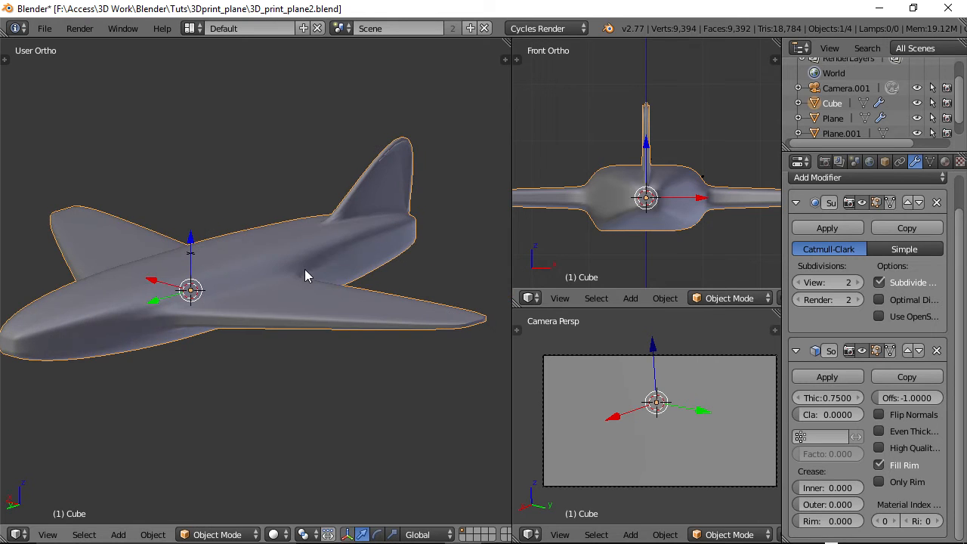
Remove the Solidify modifier from the airplane and check the belly hole from below
click(937, 351)
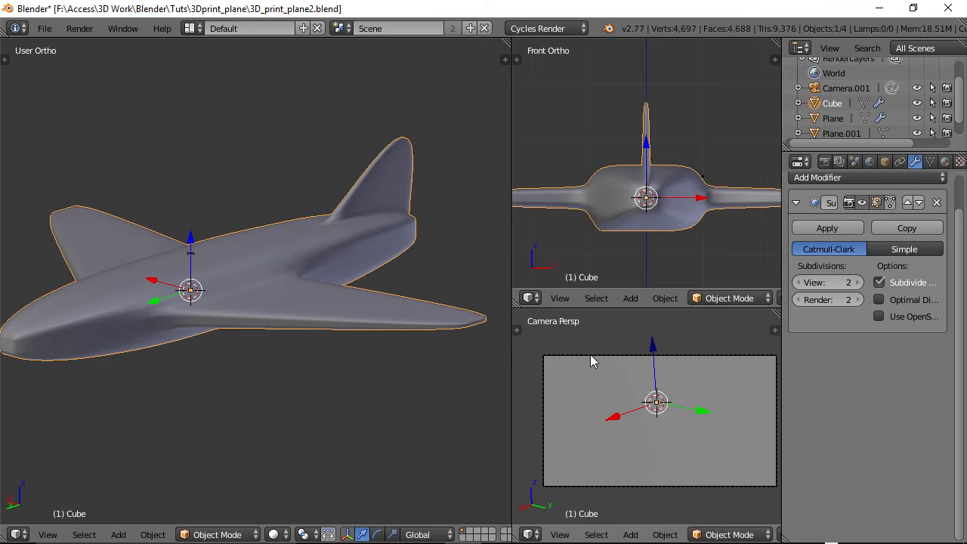
middle_drag(325, 341, 312, 322)
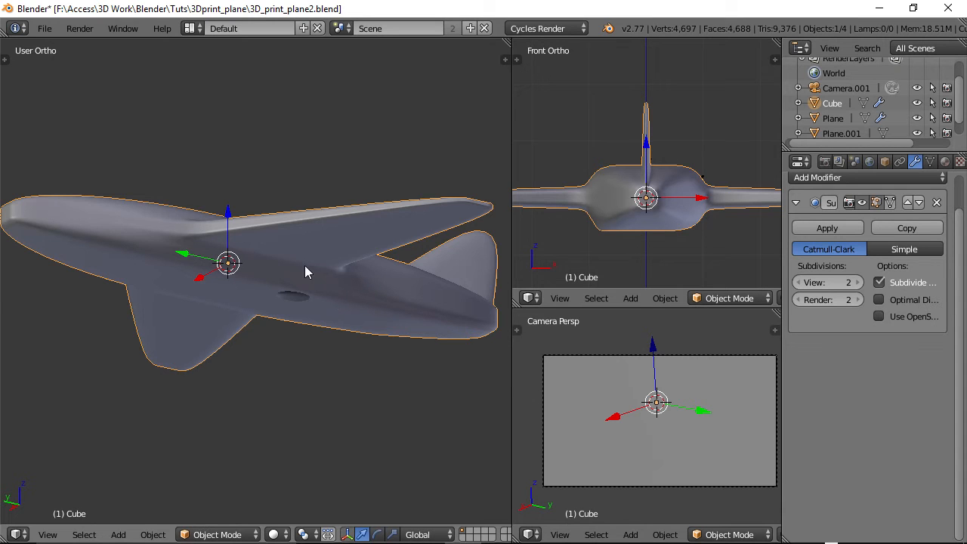
middle_drag(314, 273, 330, 293)
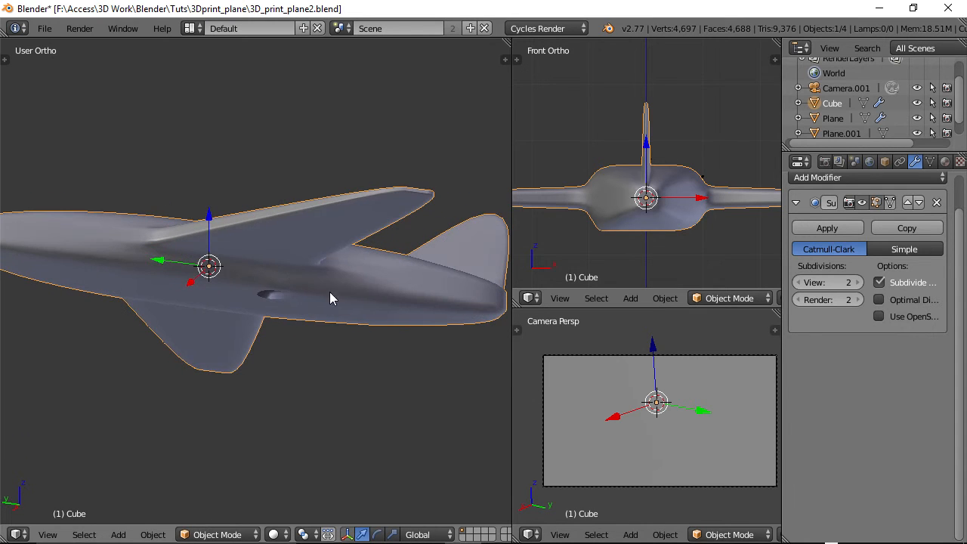
Edit the airplane mesh in edge selection mode and select the edge loop around the belly hole
key(Tab)
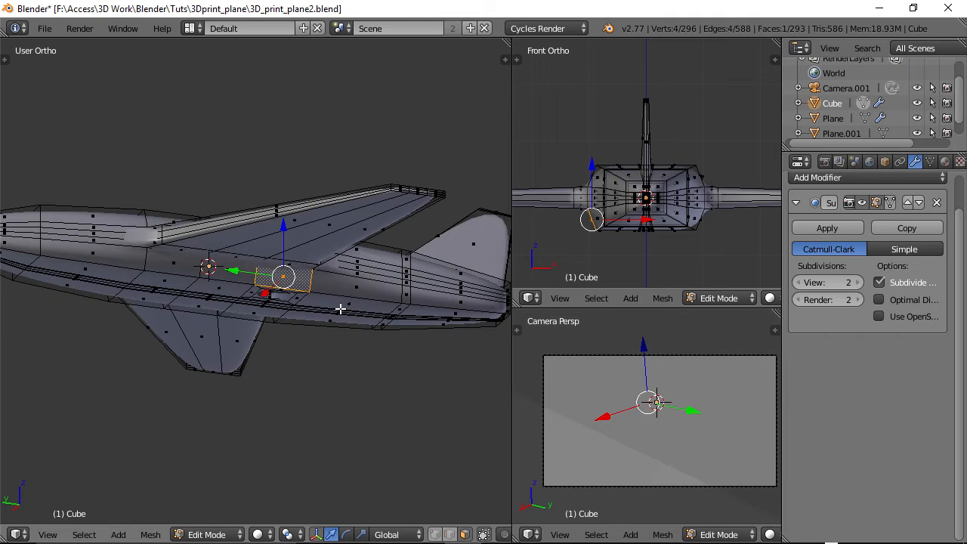
click(449, 534)
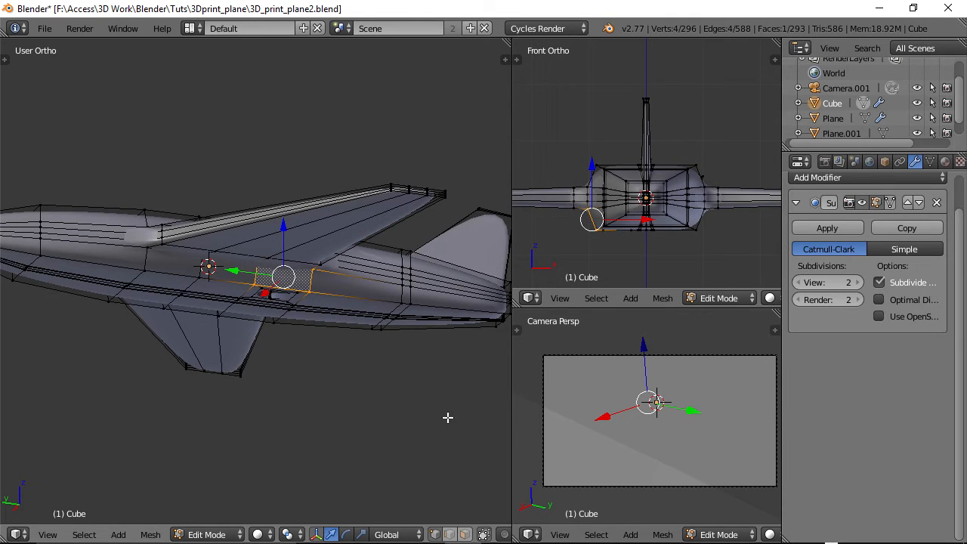
scroll(410, 389, up, 4)
shift+middle_drag(380, 399, 330, 451)
scroll(363, 289, up, 1)
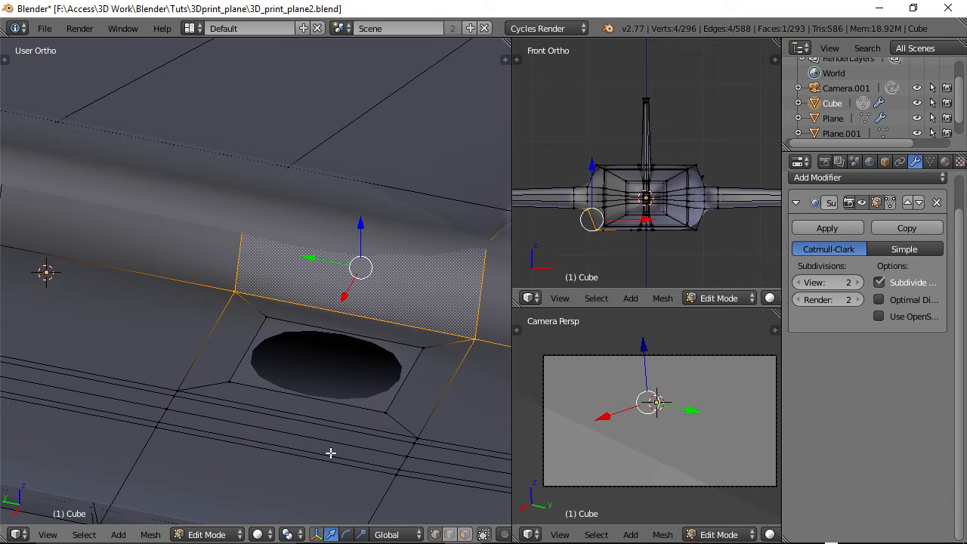
alt+right_click(336, 399)
scroll(371, 378, down, 3)
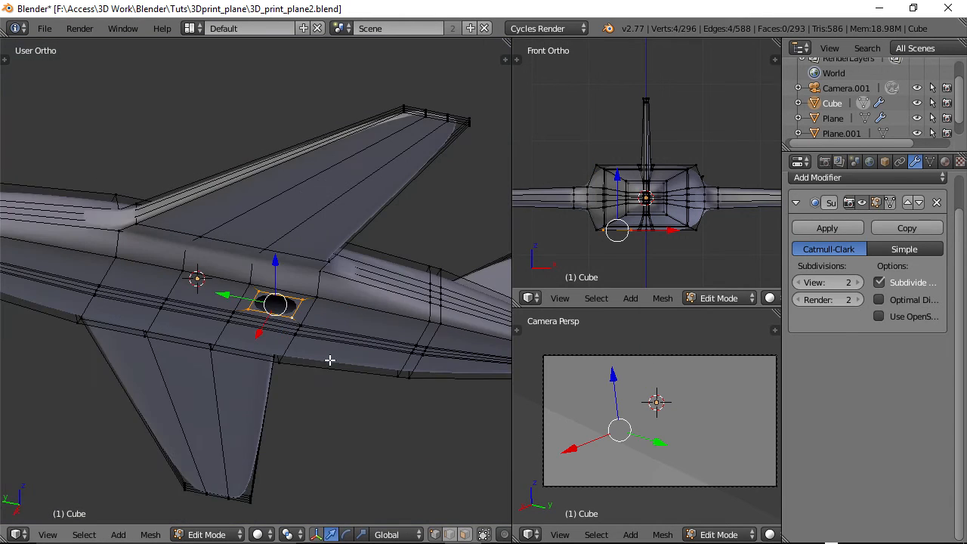
Show the airplane mesh in wireframe in a maximized right orthographic view, framed on the selected hole edges
middle_drag(318, 381, 287, 419)
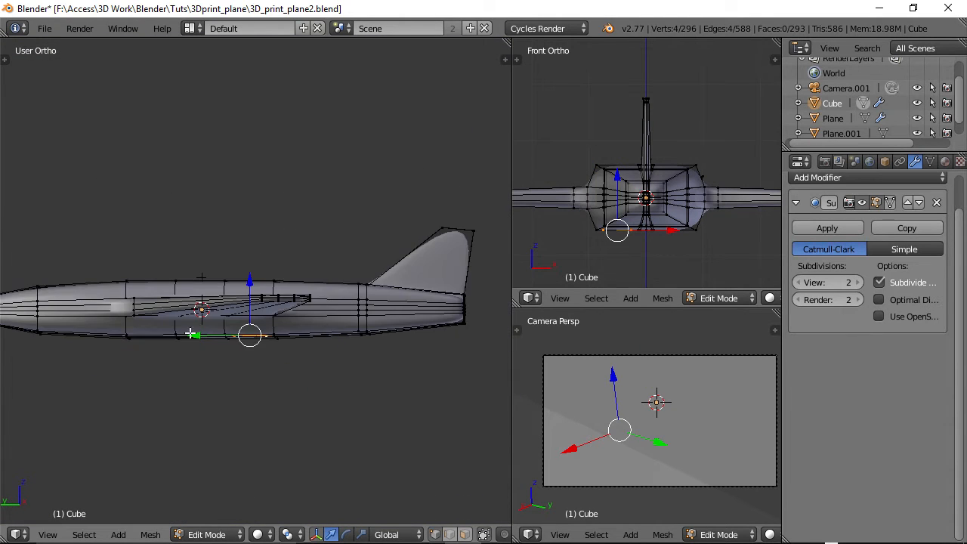
mouse_move(322, 349)
middle_down()
mouse_move(303, 363)
mouse_move(317, 326)
mouse_move(304, 357)
middle_up()
key(KP_3)
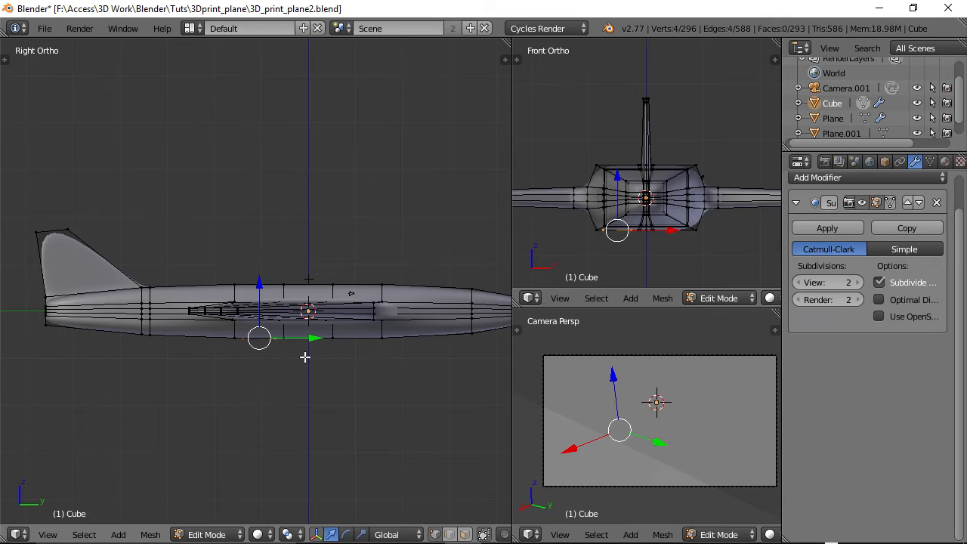
key(ctrl+Up)
shift+middle_drag(542, 313, 478, 294)
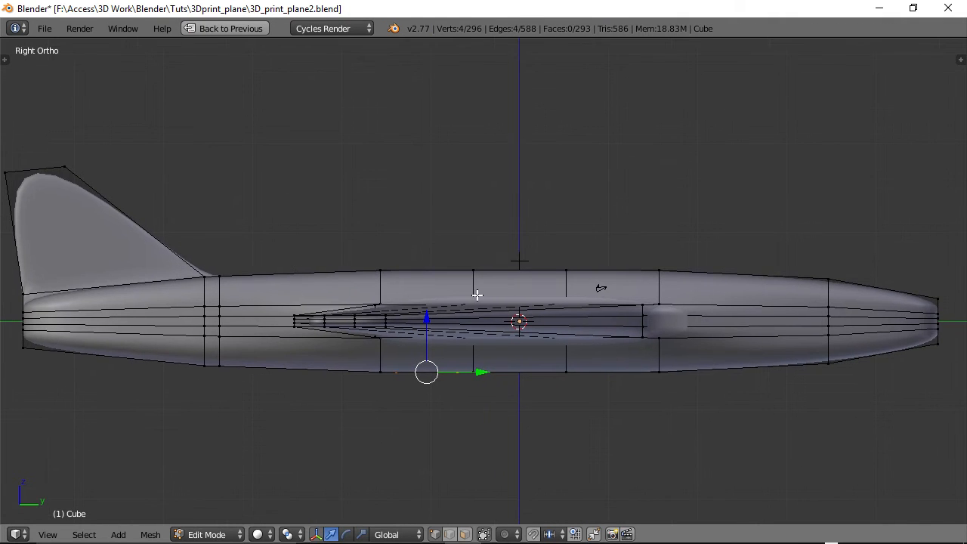
key(z)
scroll(477, 295, up, 1)
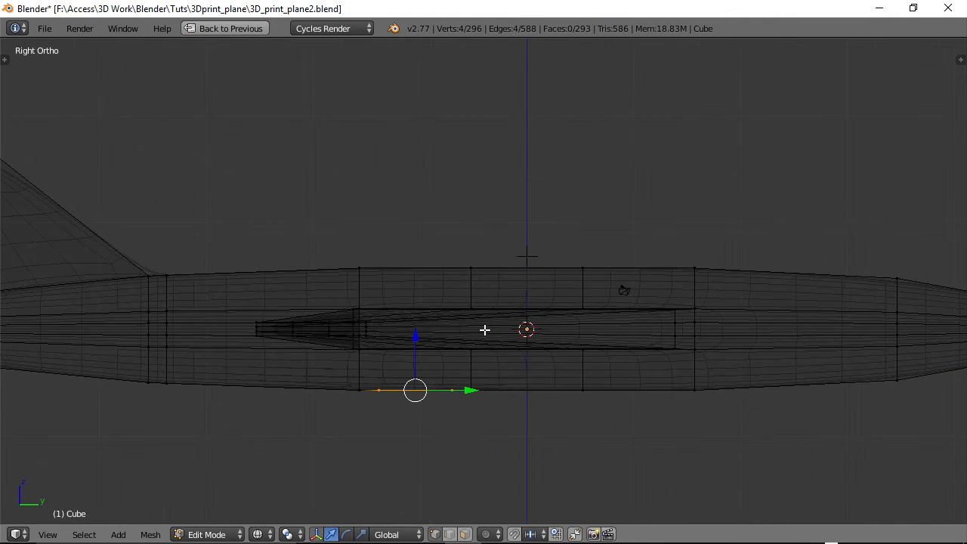
shift+middle_drag(446, 378, 479, 309)
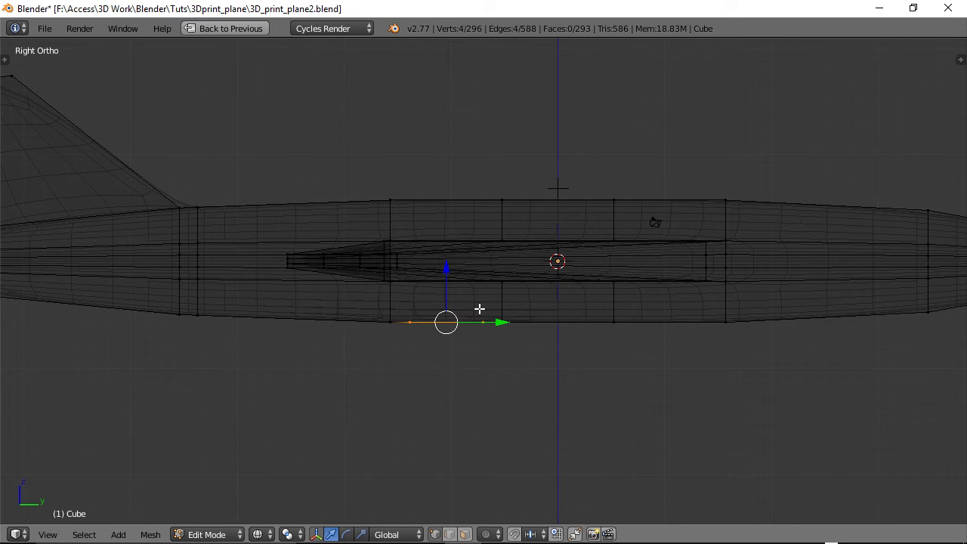
Extrude the belly hole's edge loop and raise the new edges about 1.91 along Z into the fuselage
key(e)
right_click(479, 309)
key(g)
key(z)
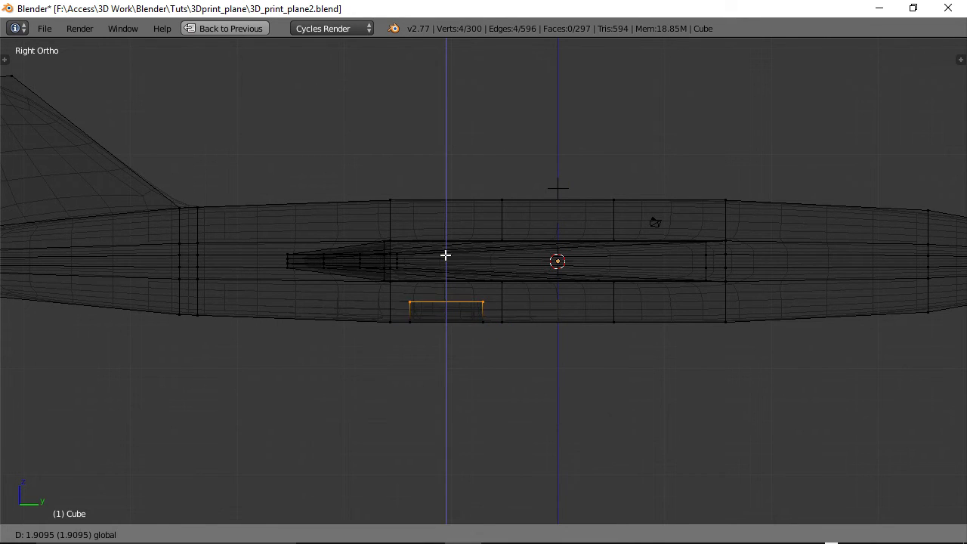
click(445, 255)
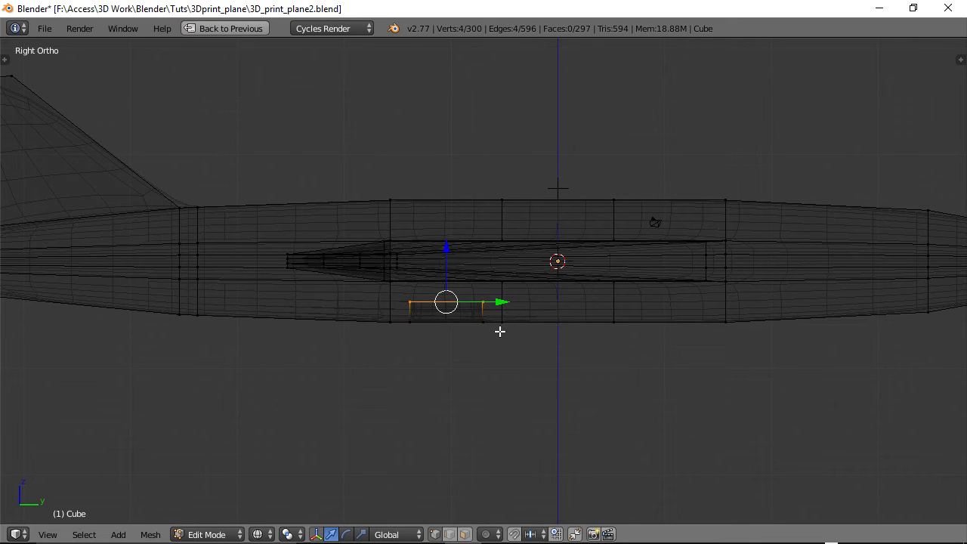
Measure the height of the extruded belly hole wall with the Ruler/Protractor tool
key(t)
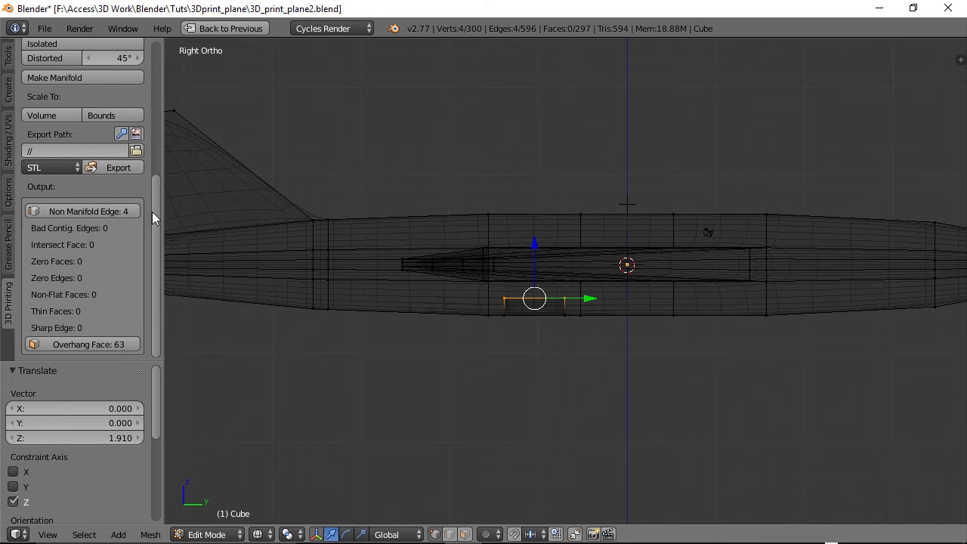
scroll(138, 146, up, 5)
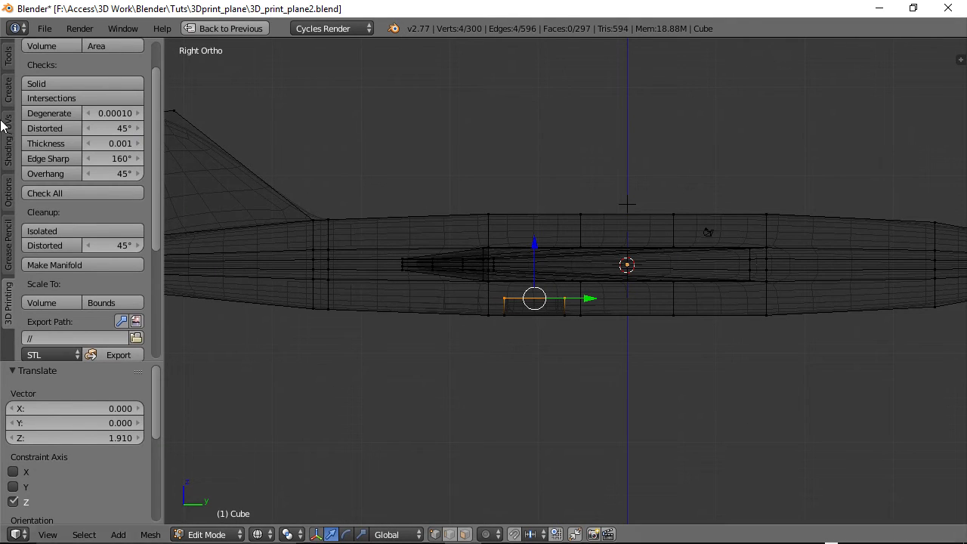
click(9, 96)
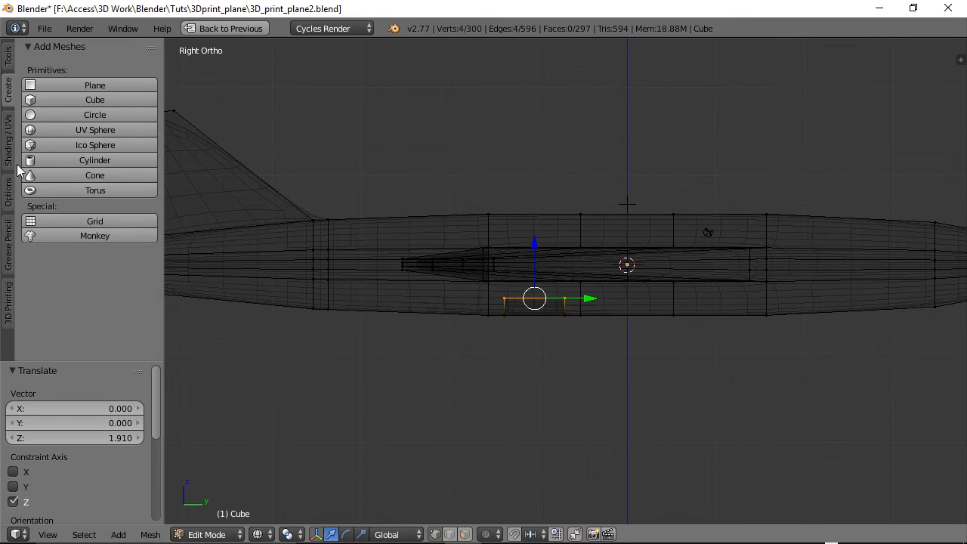
click(9, 264)
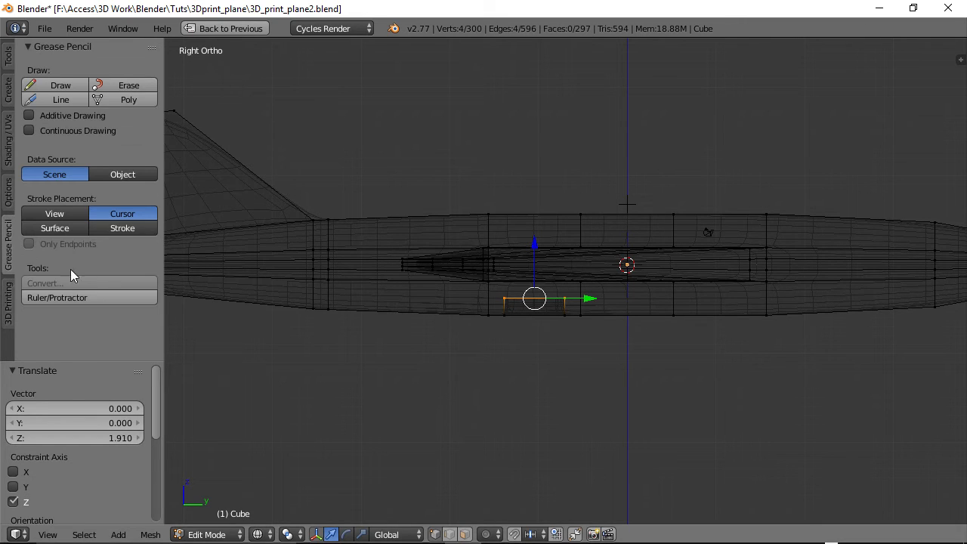
click(48, 299)
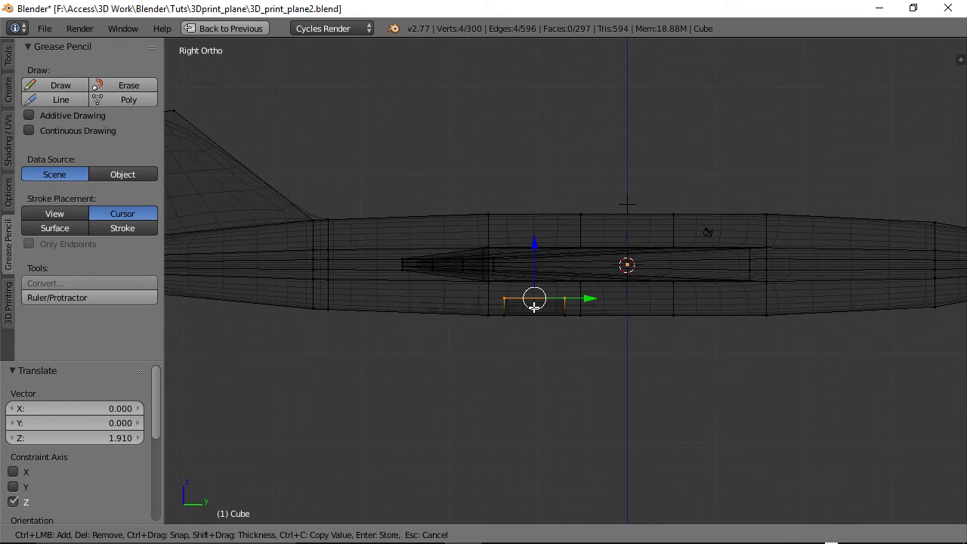
drag(504, 295, 505, 312)
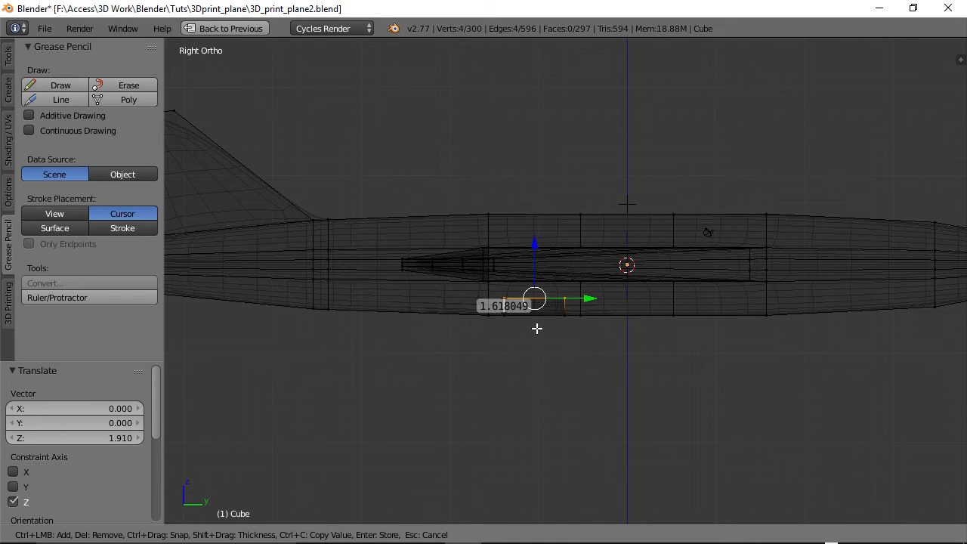
key(Escape)
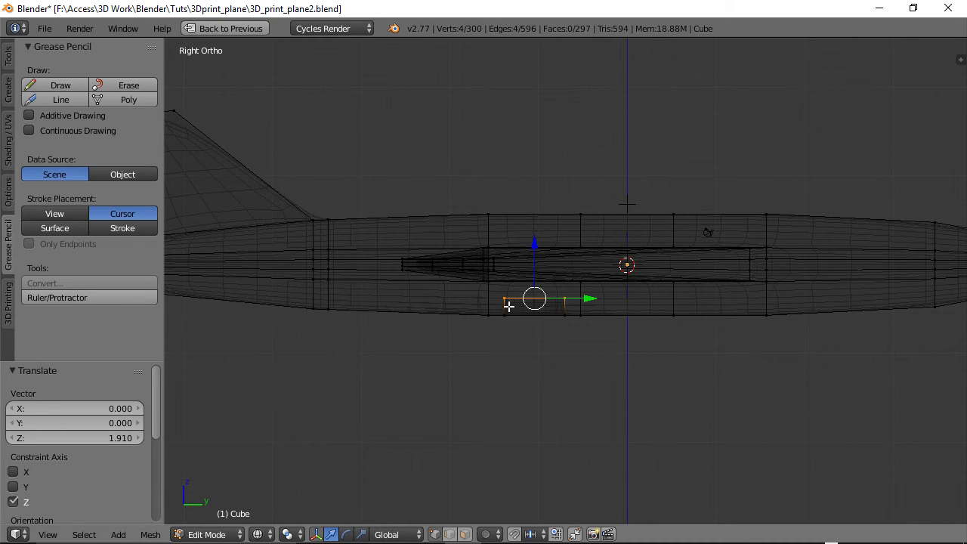
key(t)
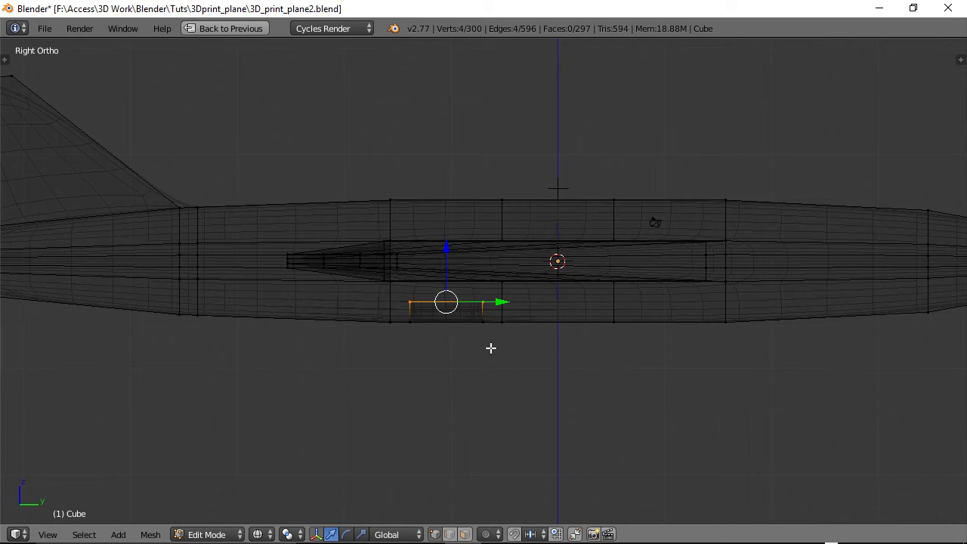
Lower the extruded hole edges about 0.28 along Z to make the belly wall thinner
shift+middle_drag(458, 339, 495, 339)
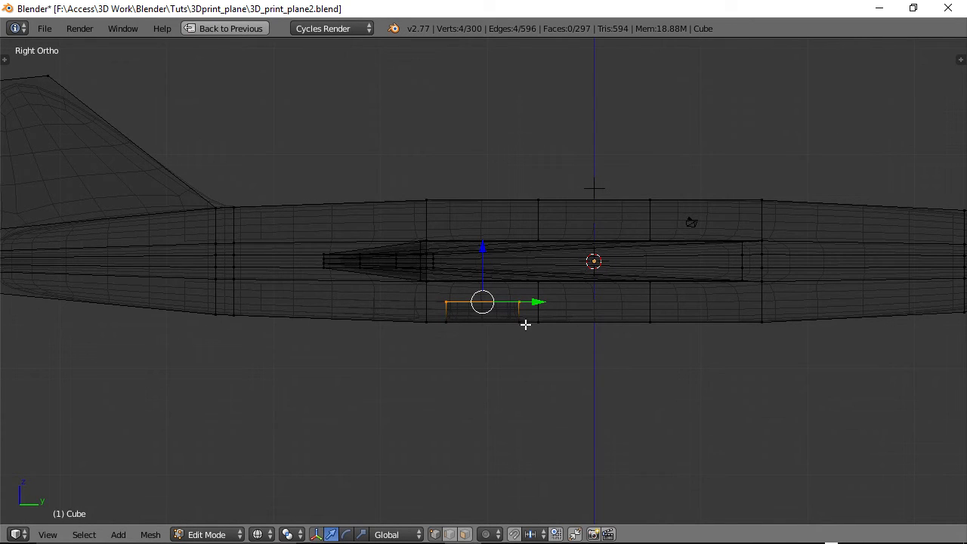
key(g)
key(z)
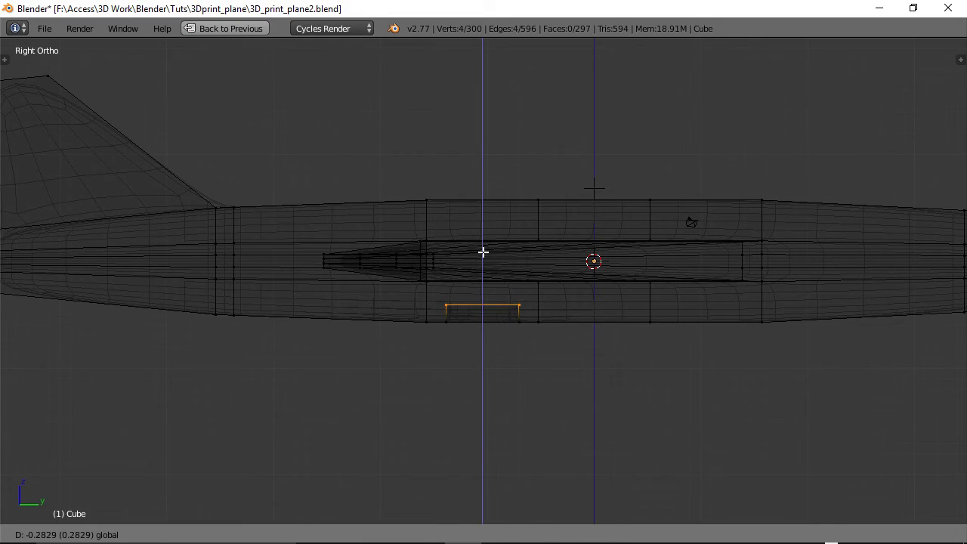
click(483, 252)
Extrude the hole's inner edges again up through the fuselage and adjust their height to just below its upper surface
middle_drag(514, 330, 723, 405)
middle_drag(449, 262, 332, 190)
scroll(525, 262, up, 1)
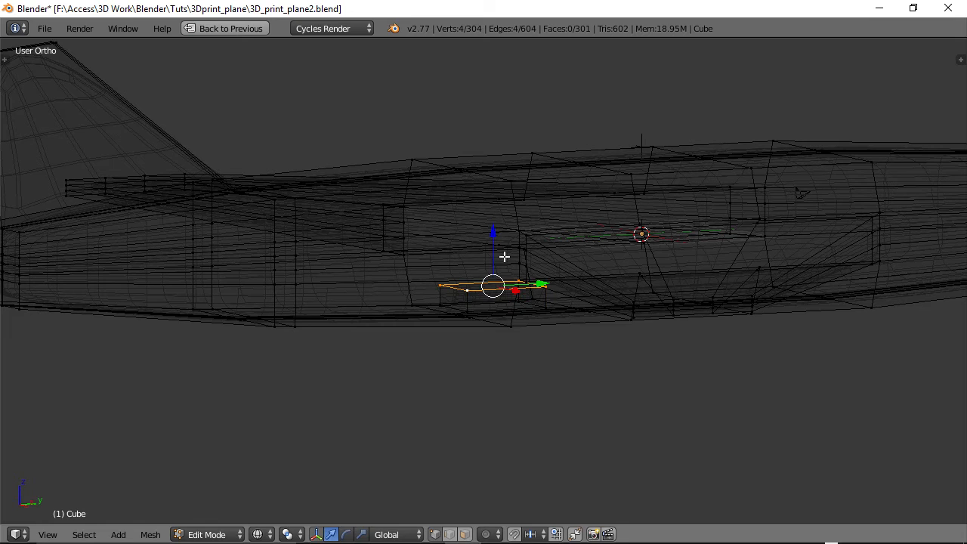
key(e)
click(492, 146)
middle_drag(492, 145, 738, 172)
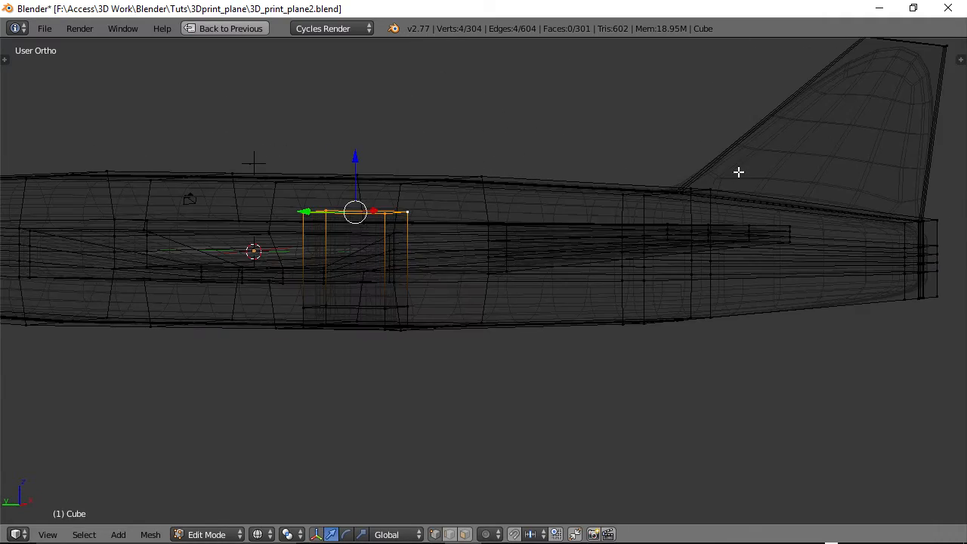
drag(356, 158, 356, 148)
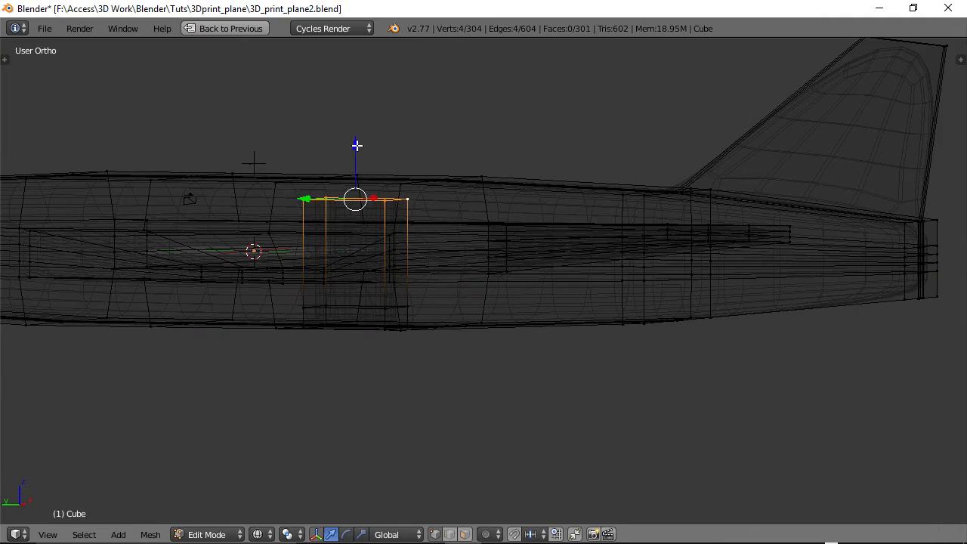
middle_drag(356, 147, 379, 183)
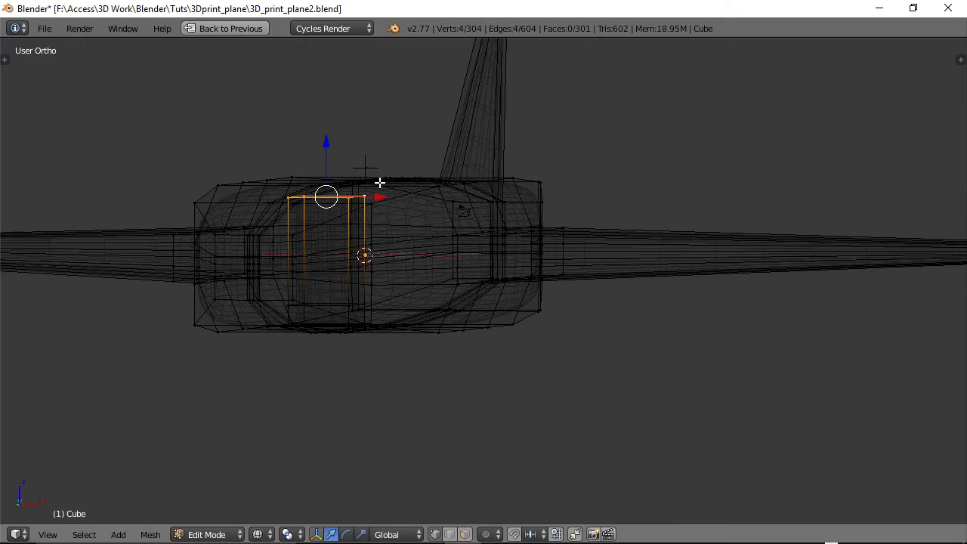
drag(332, 150, 328, 149)
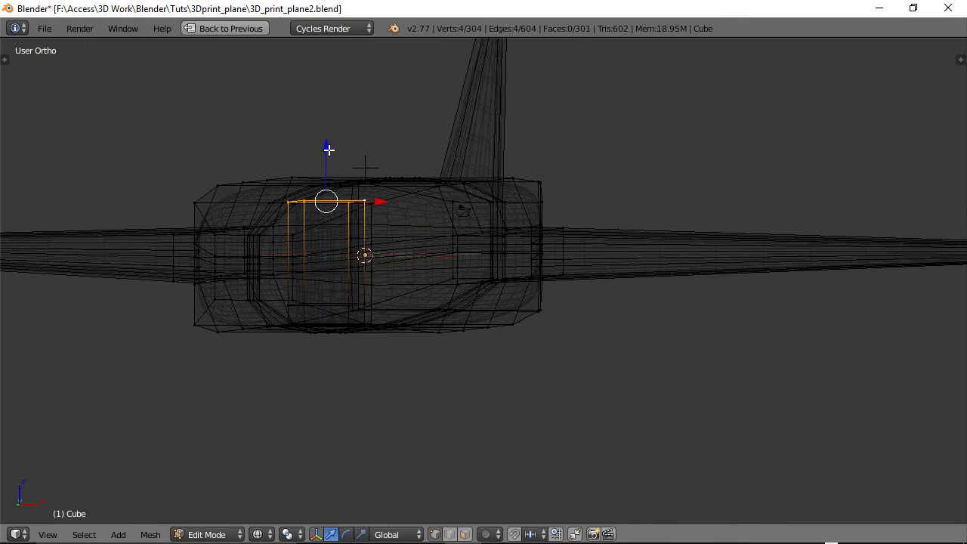
middle_drag(328, 148, 381, 212)
middle_drag(338, 161, 344, 204)
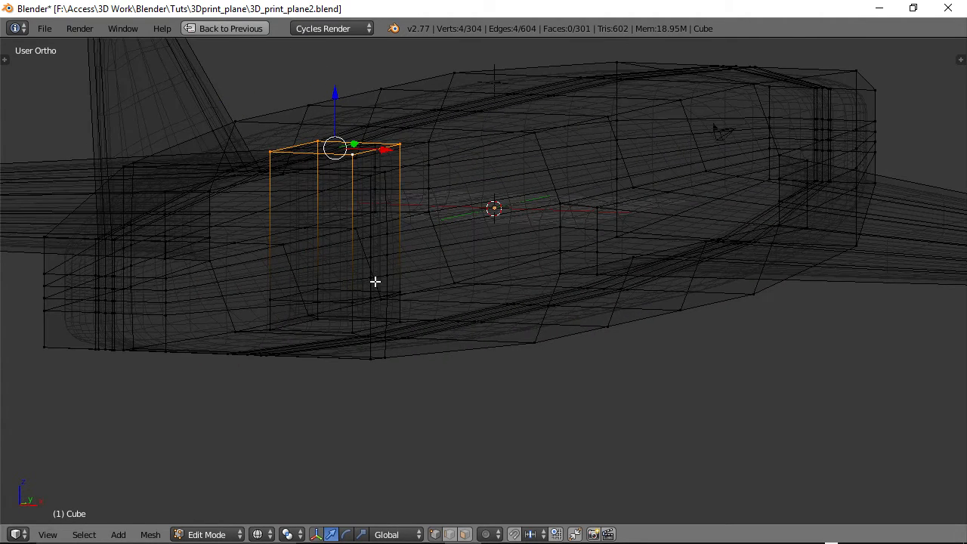
Add a loop cut around the extruded inner shaft and slide it down to about 0.70, just above the belly wall
mouse_move(374, 282)
middle_down()
mouse_move(290, 281)
mouse_move(379, 280)
mouse_move(364, 278)
middle_up()
key(ctrl+r)
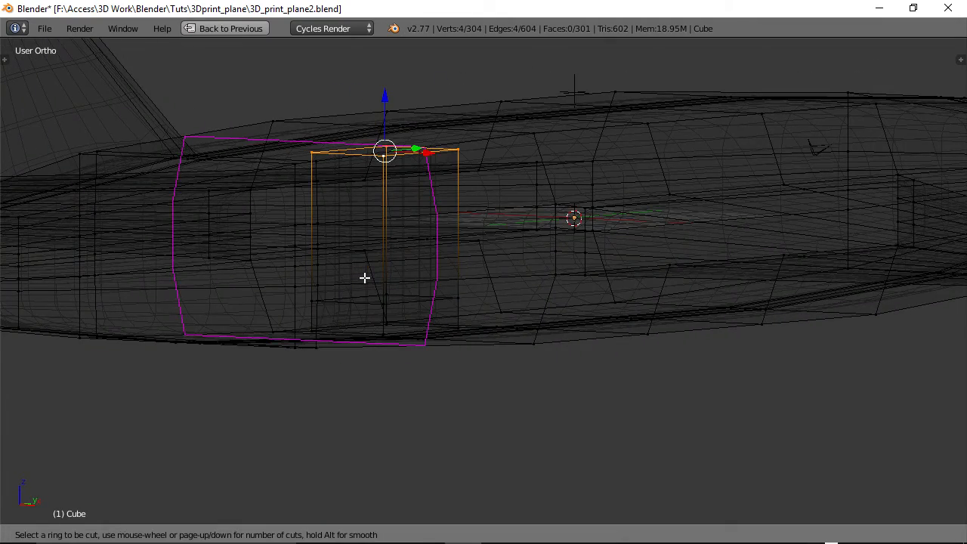
click(384, 253)
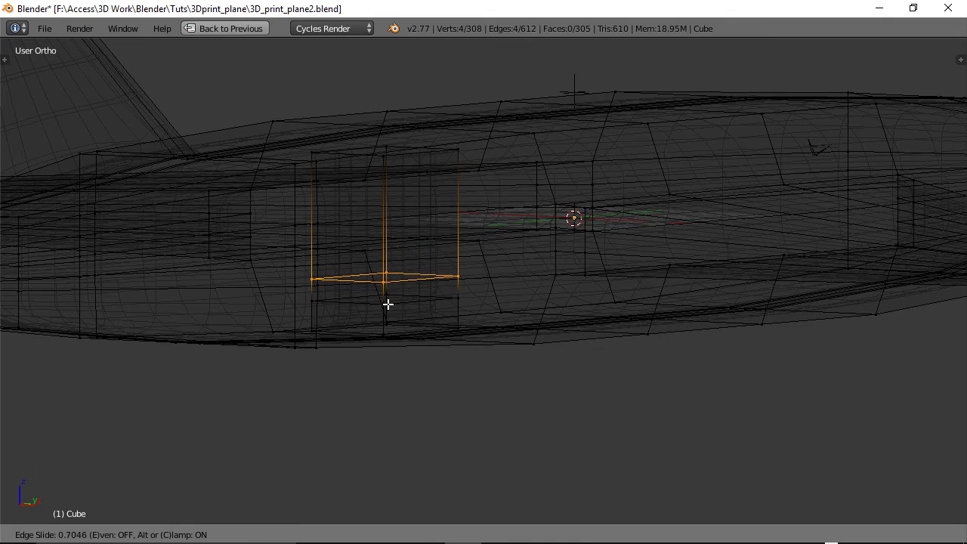
click(388, 303)
In face selection mode, extrude the shaft's upper side face across the fuselage and move it about 4.36 along X
middle_drag(524, 278, 505, 297)
click(463, 534)
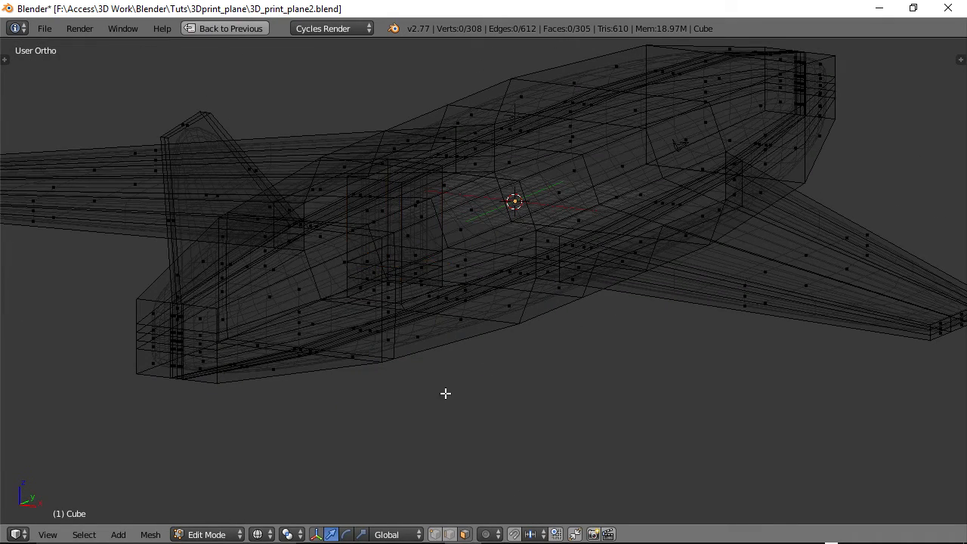
right_click(426, 219)
key(e)
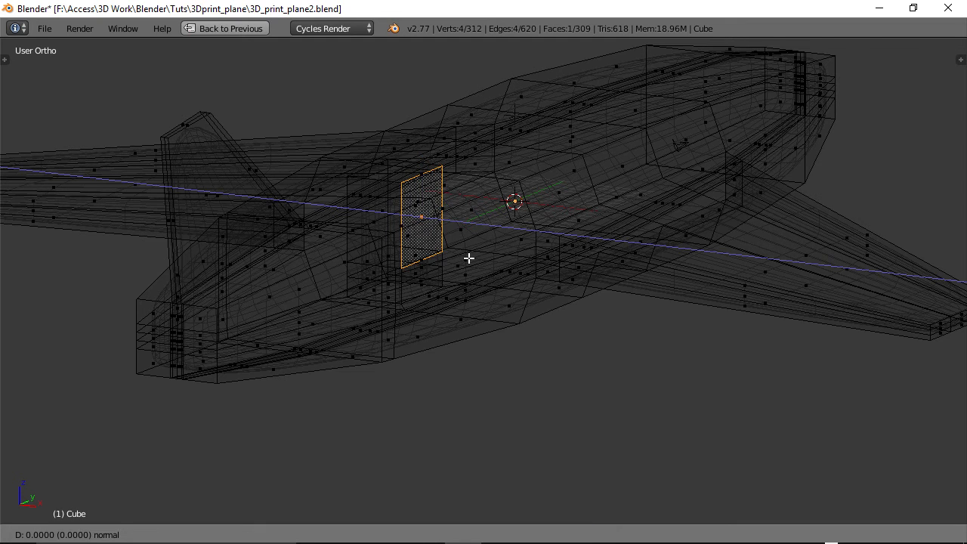
click(527, 264)
middle_drag(526, 263, 532, 237)
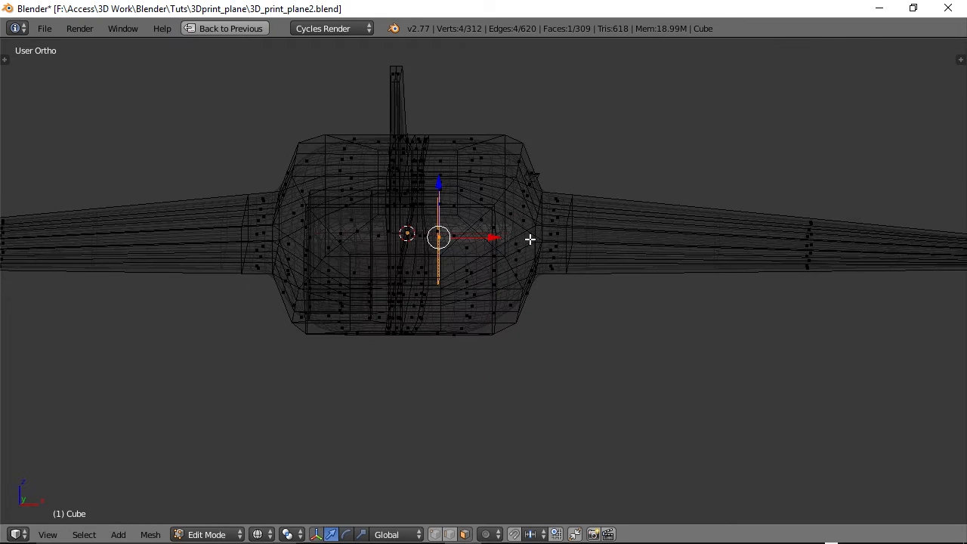
key(g)
key(x)
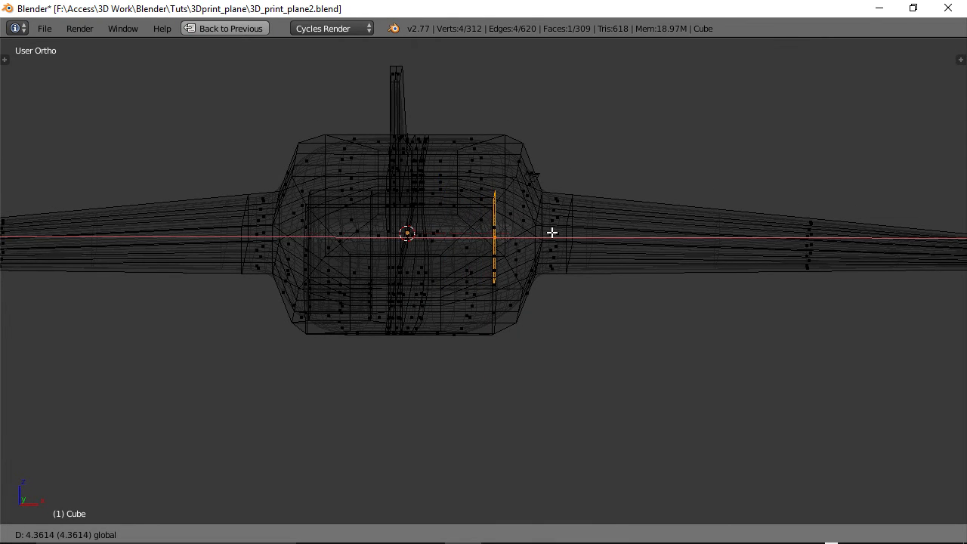
click(551, 233)
Select both forward-facing faces of the inner cavity and extrude them through the fuselage toward the nose
middle_drag(566, 231, 592, 234)
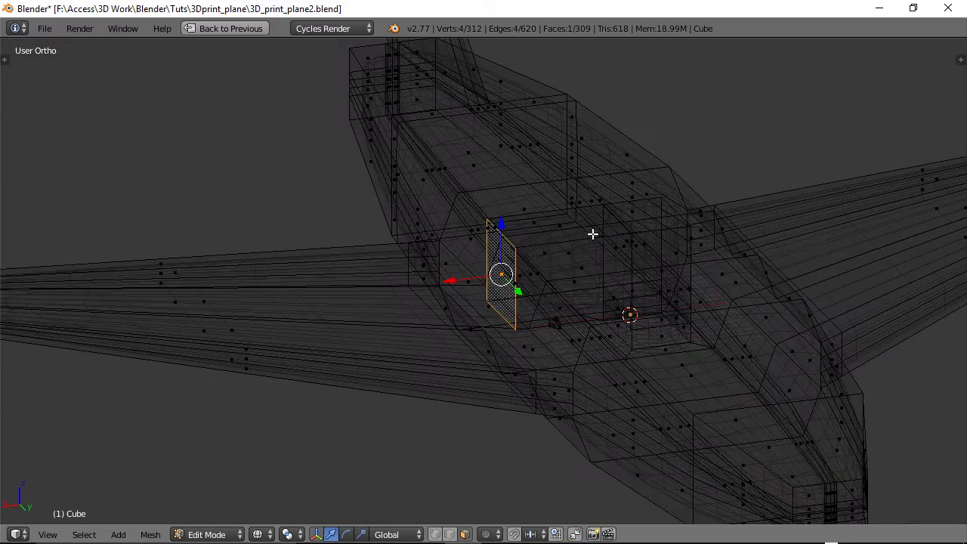
middle_drag(603, 310, 626, 247)
shift+right_click(771, 237)
scroll(717, 270, down, 3)
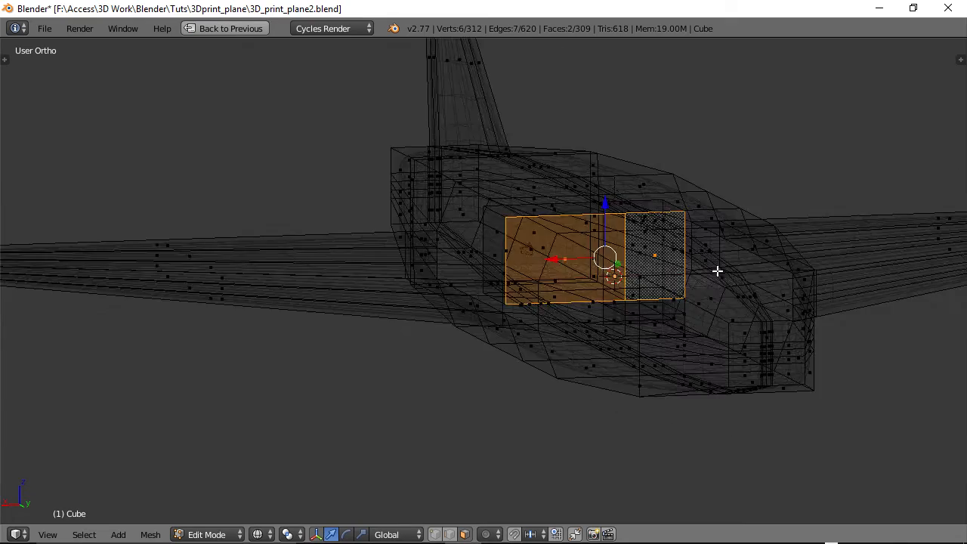
middle_drag(717, 269, 771, 323)
scroll(771, 322, down, 3)
middle_drag(687, 298, 546, 313)
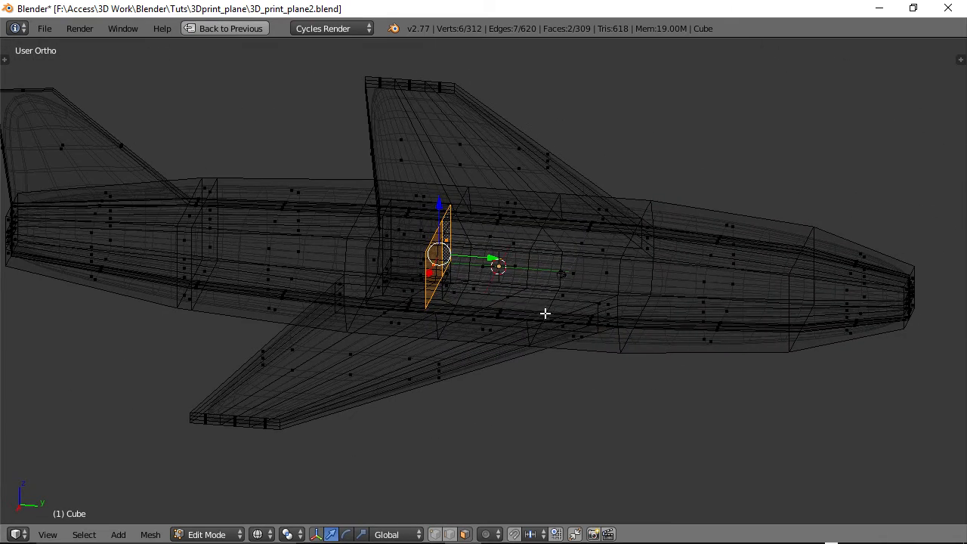
key(e)
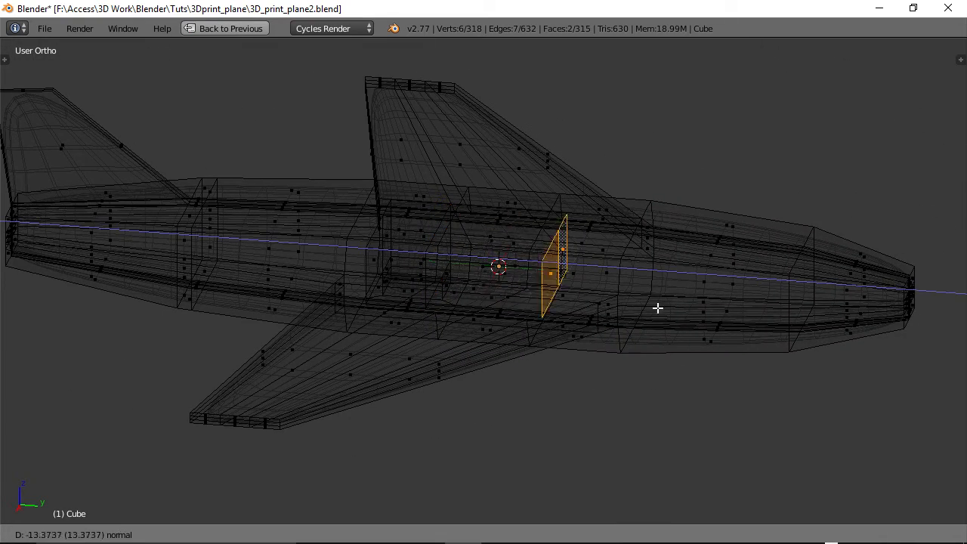
click(913, 325)
Scale the cavity's front end faces to about 0.44 so they fit inside the tapered nose
middle_drag(909, 328, 715, 360)
shift+middle_drag(559, 469, 663, 159)
middle_drag(589, 242, 679, 359)
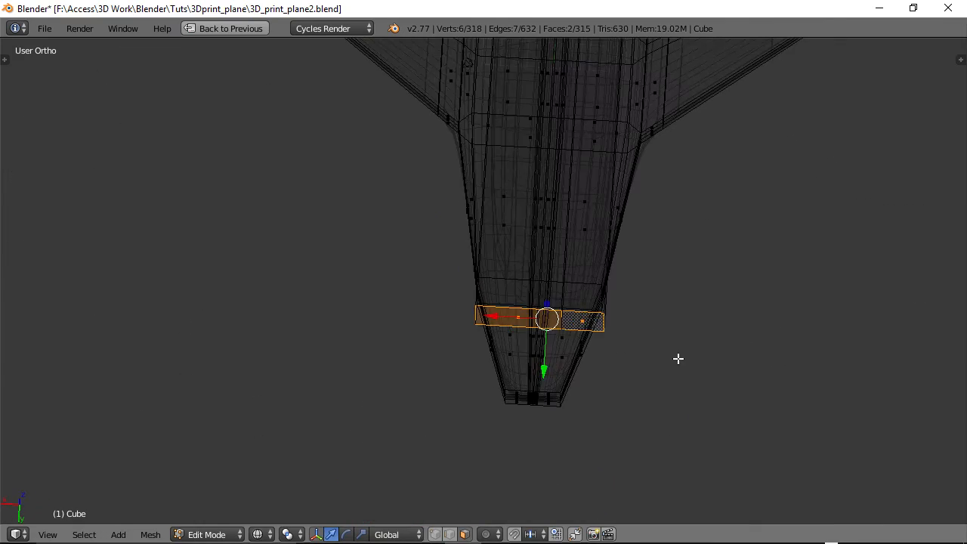
key(s)
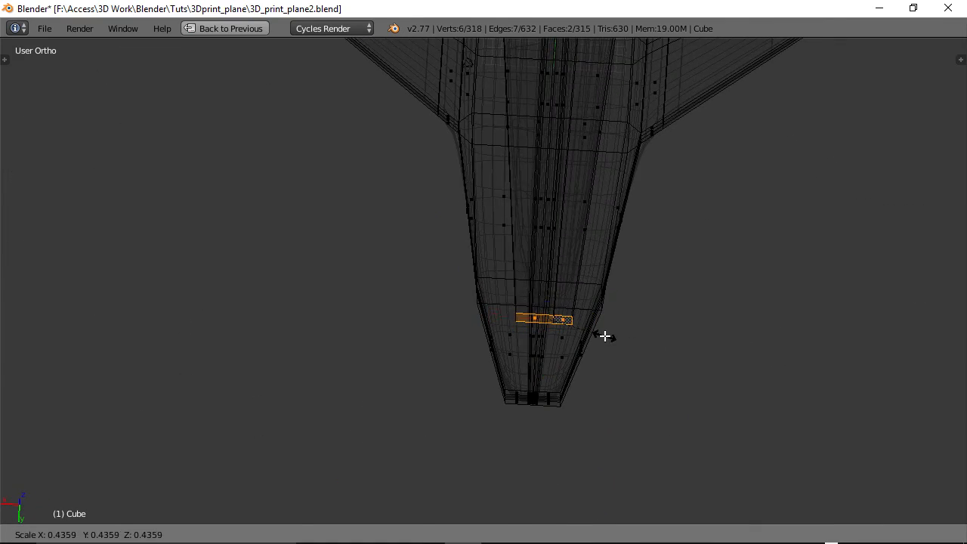
click(604, 335)
Extrude the cavity's rear-facing face through the fuselage toward the tail
scroll(605, 296, down, 4)
middle_drag(603, 345, 570, 285)
scroll(482, 304, up, 5)
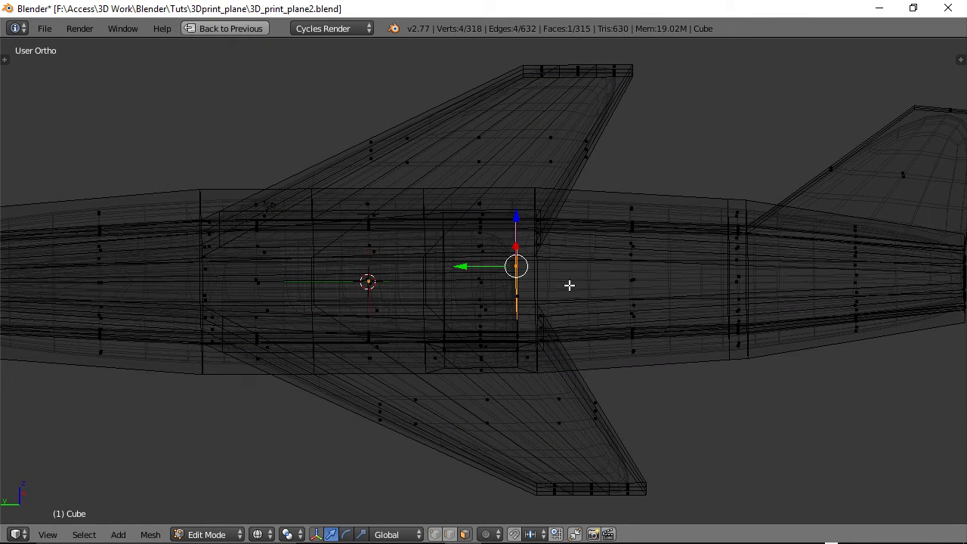
key(e)
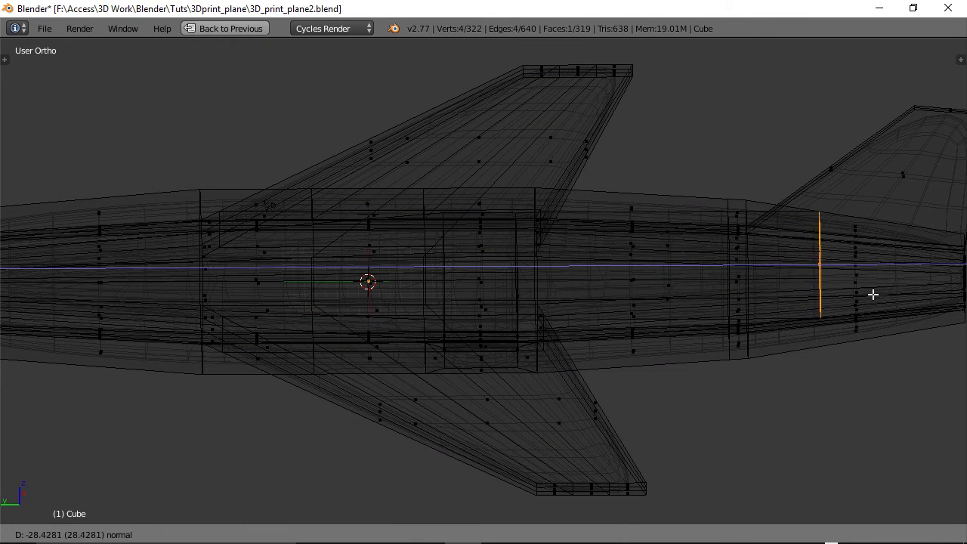
click(896, 295)
Scale down the cavity's rear end face and move it along X to center it inside the tapered tail
middle_drag(910, 295, 634, 353)
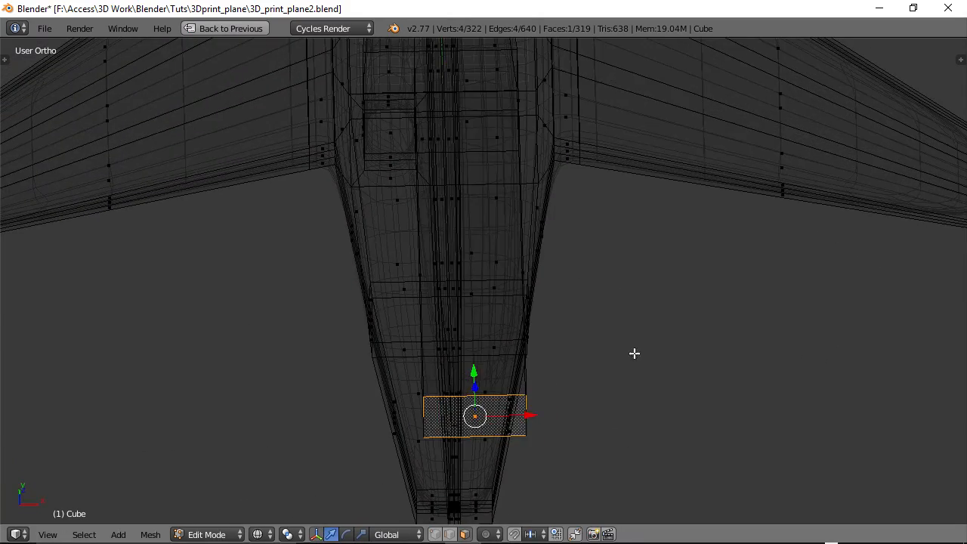
key(s)
click(557, 421)
key(g)
key(x)
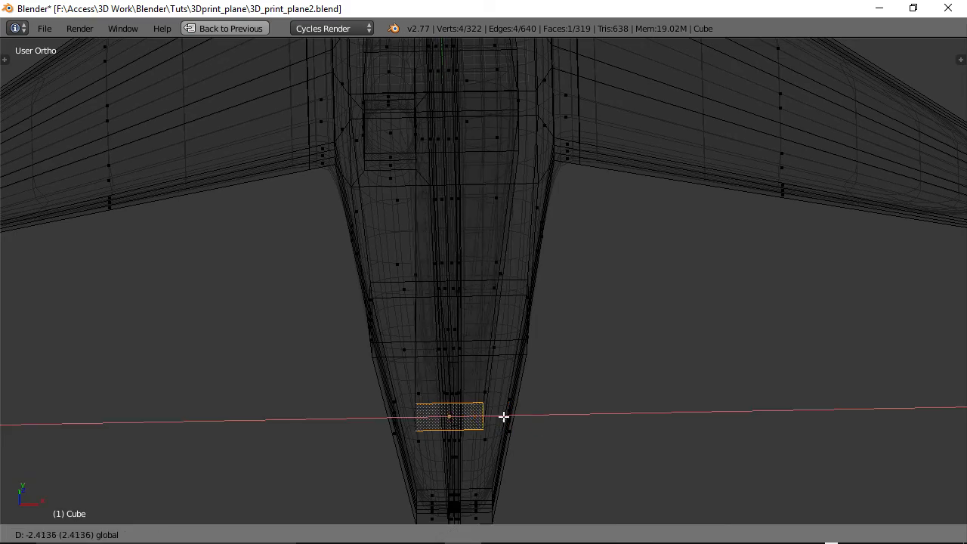
click(513, 417)
scroll(462, 388, down, 6)
middle_drag(462, 389, 426, 280)
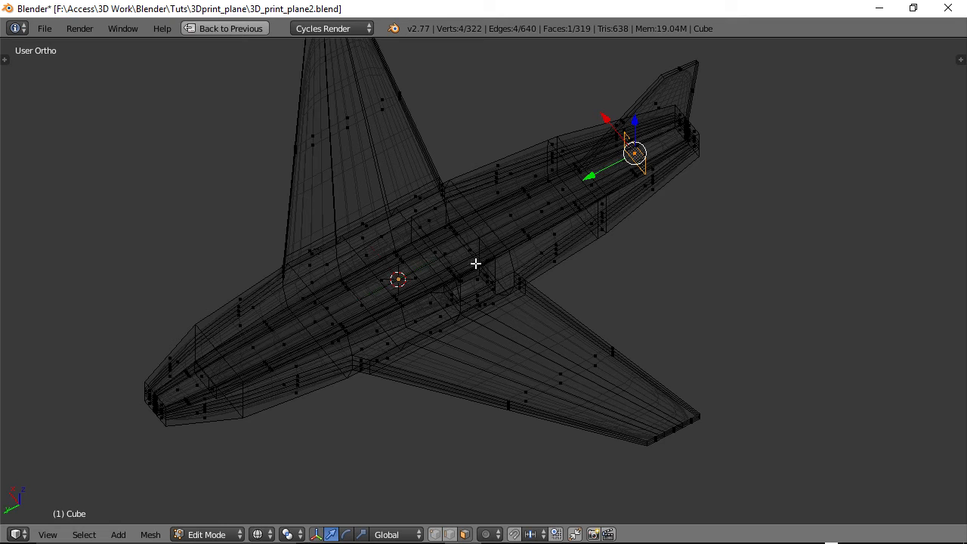
Delete the cavity's inner face lying over the belly hole, keeping its surrounding edges
mouse_move(517, 338)
middle_down()
mouse_move(506, 276)
mouse_move(542, 302)
mouse_move(507, 241)
middle_up()
key(z)
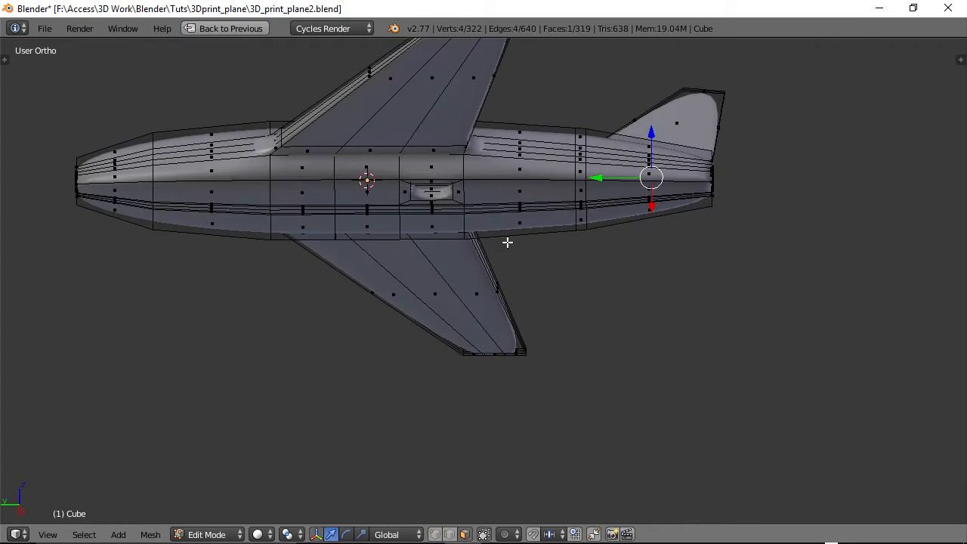
scroll(507, 235, up, 5)
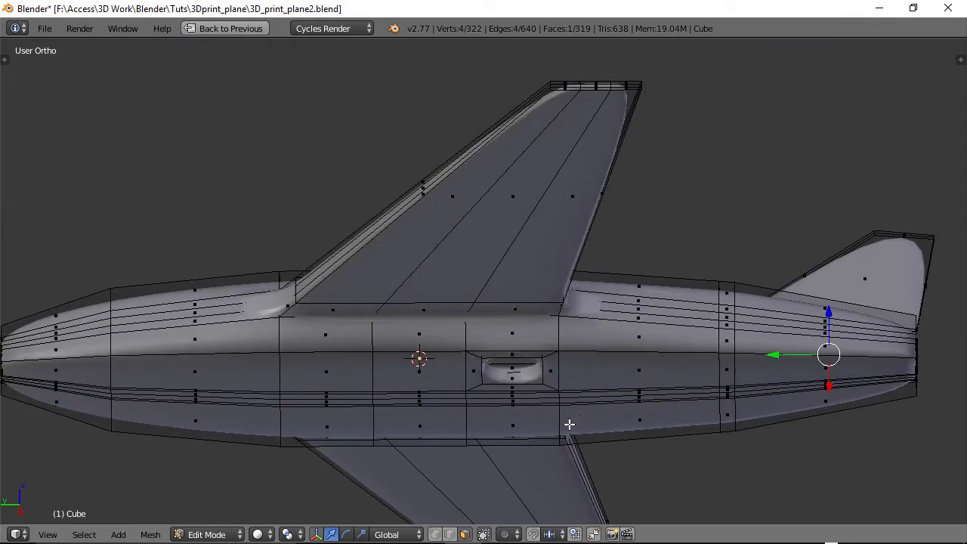
mouse_move(569, 425)
middle_down()
mouse_move(551, 397)
mouse_move(486, 380)
mouse_move(514, 391)
mouse_move(547, 466)
mouse_move(521, 286)
mouse_move(456, 274)
mouse_move(488, 252)
mouse_move(481, 246)
mouse_move(339, 316)
mouse_move(443, 353)
mouse_move(570, 317)
mouse_move(509, 311)
mouse_move(509, 402)
mouse_move(501, 321)
mouse_move(508, 389)
mouse_move(561, 201)
mouse_move(579, 188)
mouse_move(598, 197)
mouse_move(582, 198)
mouse_move(579, 225)
mouse_move(541, 250)
mouse_move(598, 282)
mouse_move(730, 255)
mouse_move(859, 318)
middle_up()
key(z)
scroll(474, 230, up, 3)
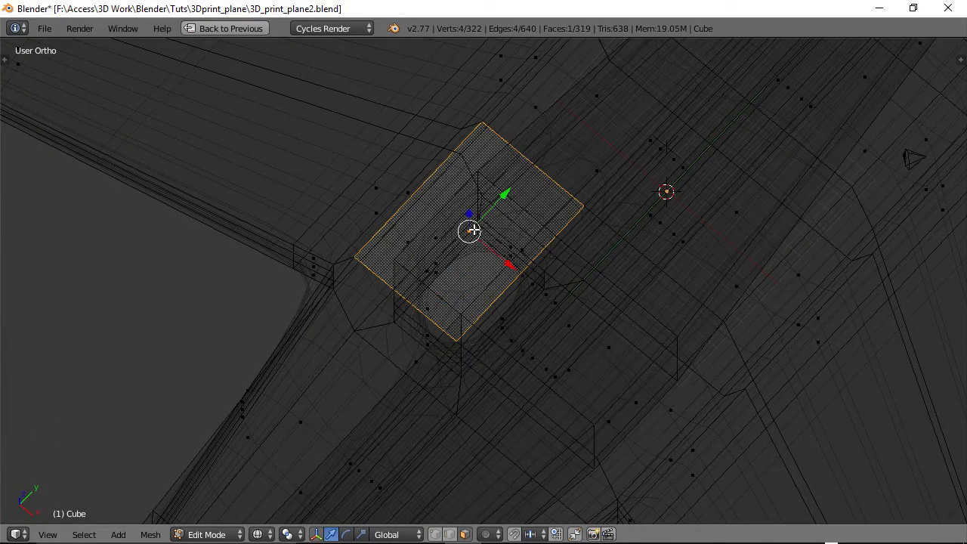
mouse_move(489, 259)
middle_down()
mouse_move(551, 239)
mouse_move(542, 274)
mouse_move(471, 181)
mouse_move(513, 236)
middle_up()
key(z)
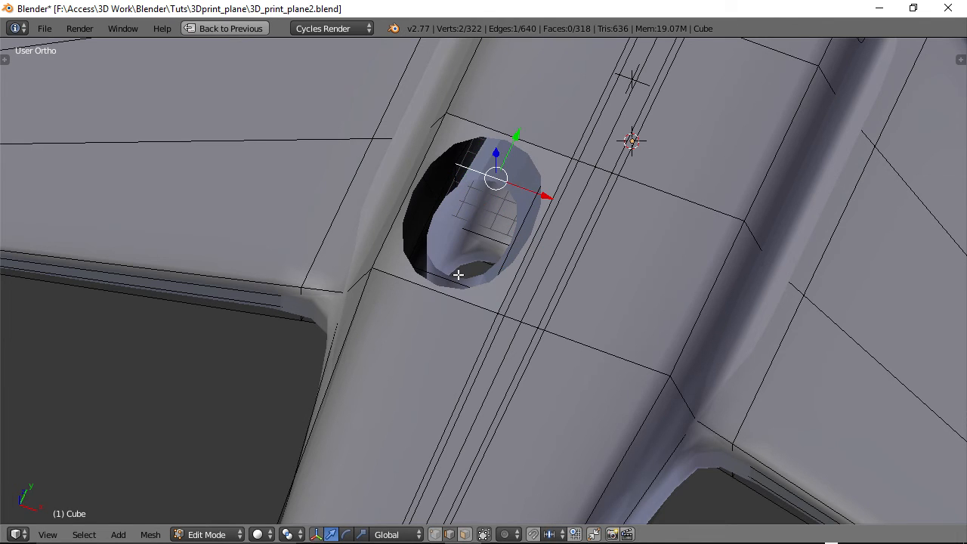
Fill the two open gaps in the cavity wall from their border edges and clear the selection
key(f)
middle_drag(454, 280, 609, 215)
right_click(555, 171)
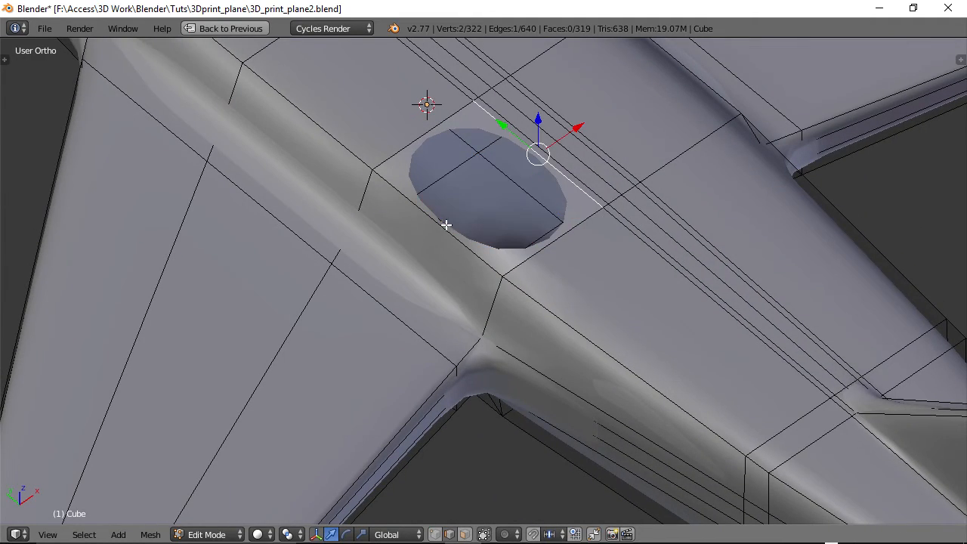
key(f)
key(a)
Examine the cavity's fit inside the fuselage in wireframe, and the smoothed airplane with its belly hole in Object Mode
mouse_move(443, 224)
middle_down()
mouse_move(443, 156)
mouse_move(393, 270)
mouse_move(613, 222)
mouse_move(624, 274)
mouse_move(678, 277)
mouse_move(680, 313)
middle_up()
key(z)
middle_drag(461, 262, 534, 187)
scroll(539, 386, down, 3)
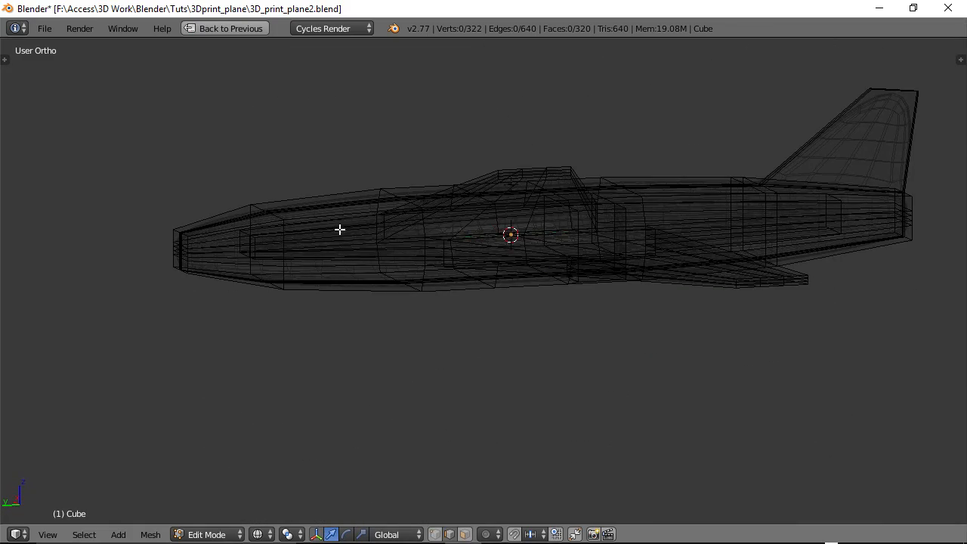
middle_drag(425, 218, 542, 283)
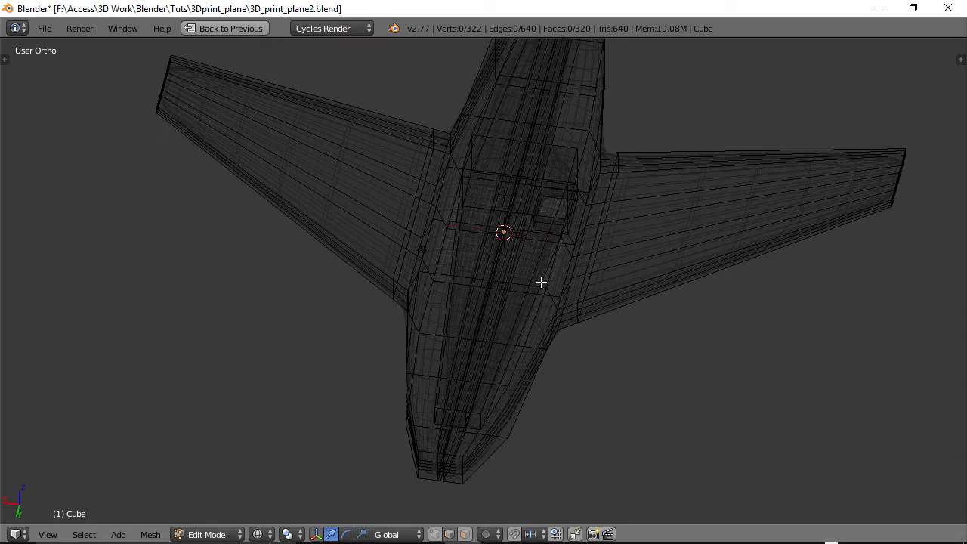
middle_drag(493, 339, 558, 265)
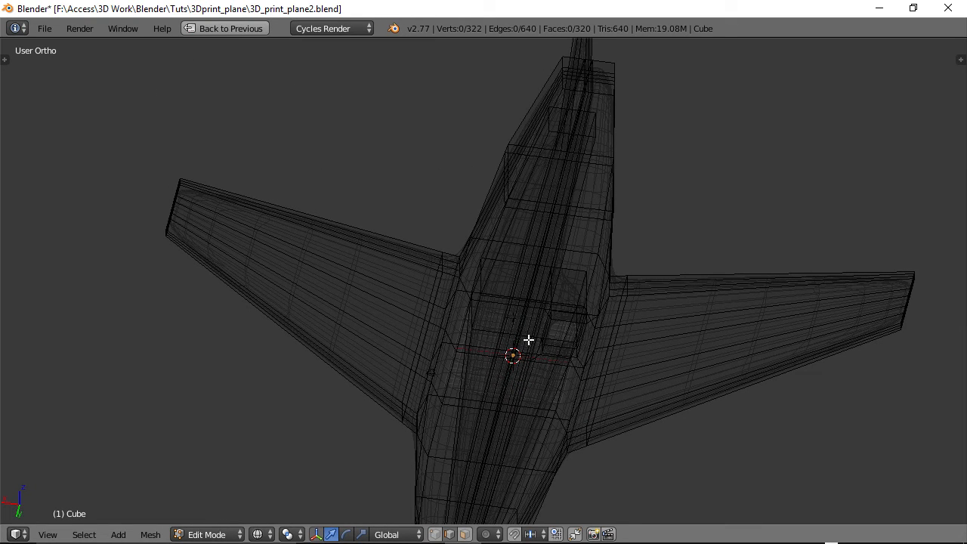
mouse_move(546, 361)
middle_down()
mouse_move(518, 318)
mouse_move(509, 328)
mouse_move(415, 341)
mouse_move(446, 315)
mouse_move(615, 311)
mouse_move(557, 348)
middle_up()
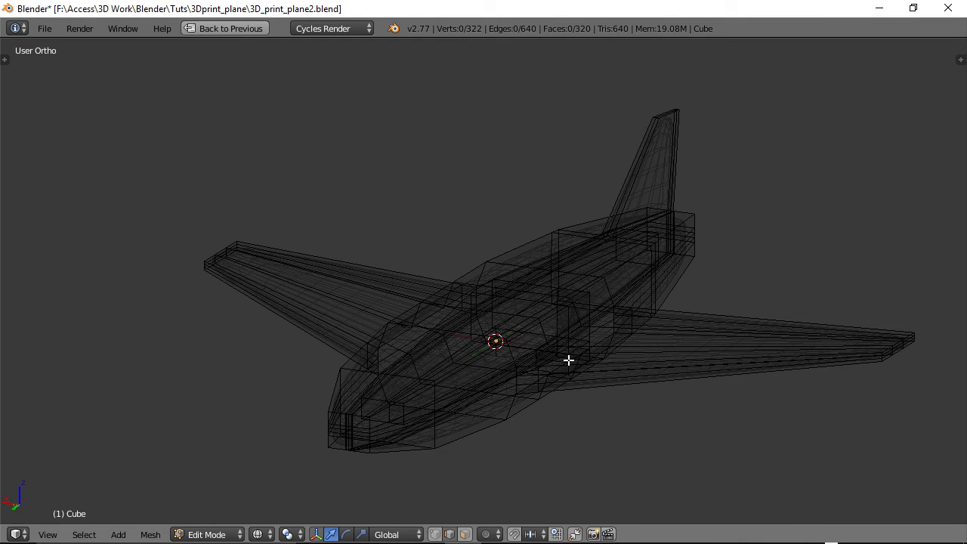
key(z)
mouse_move(604, 367)
middle_down()
mouse_move(518, 307)
mouse_move(483, 261)
mouse_move(522, 307)
mouse_move(494, 285)
mouse_move(509, 301)
middle_up()
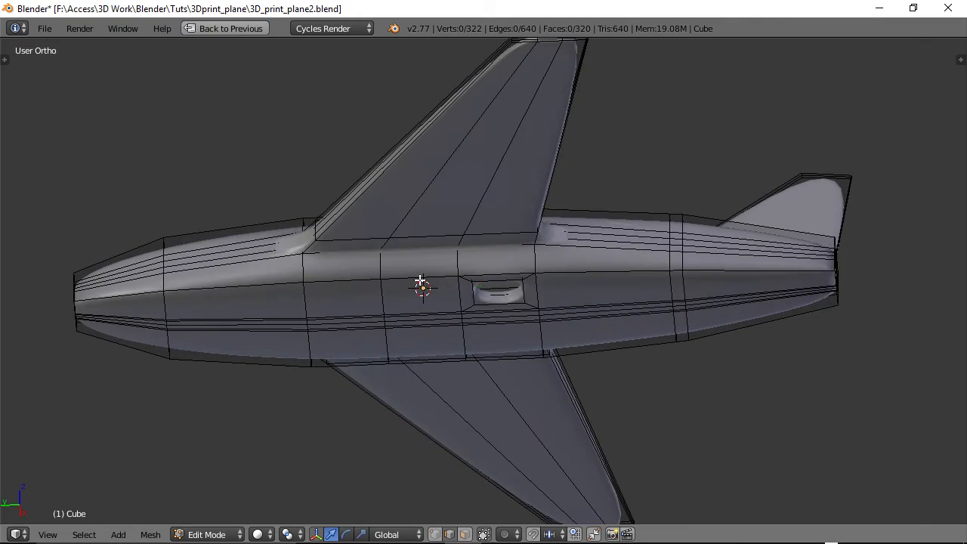
middle_drag(421, 281, 507, 386)
key(Tab)
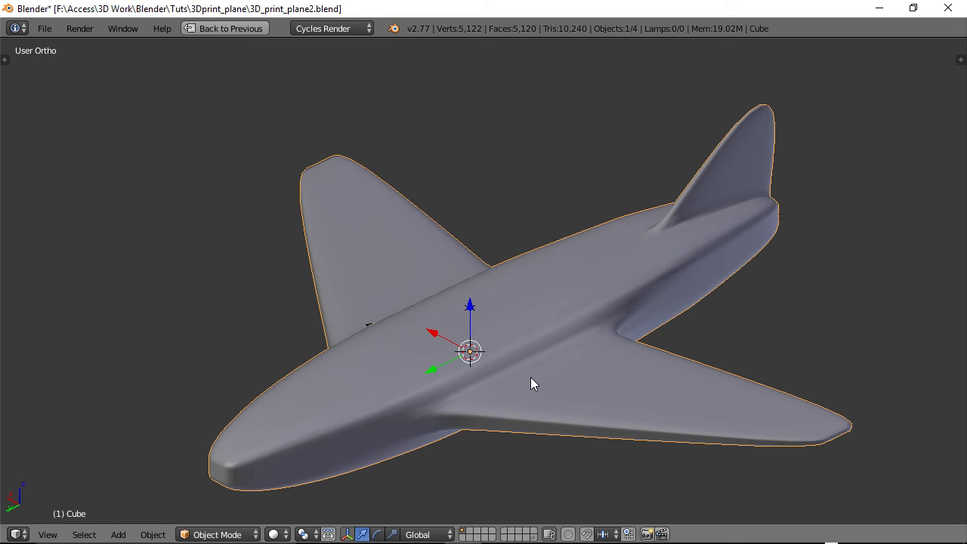
middle_drag(460, 371, 511, 165)
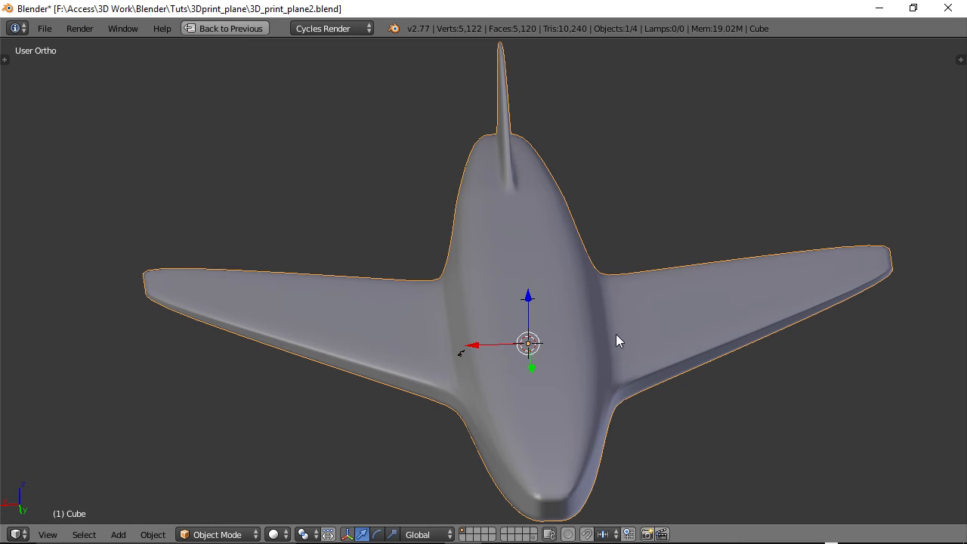
middle_drag(616, 336, 604, 245)
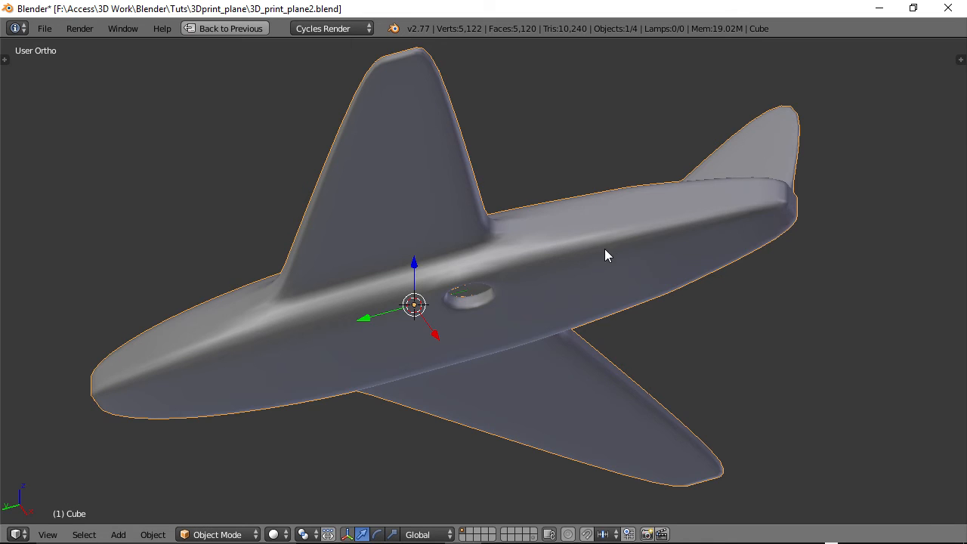
mouse_move(605, 256)
middle_down()
mouse_move(661, 229)
mouse_move(676, 240)
mouse_move(651, 269)
mouse_move(603, 269)
middle_up()
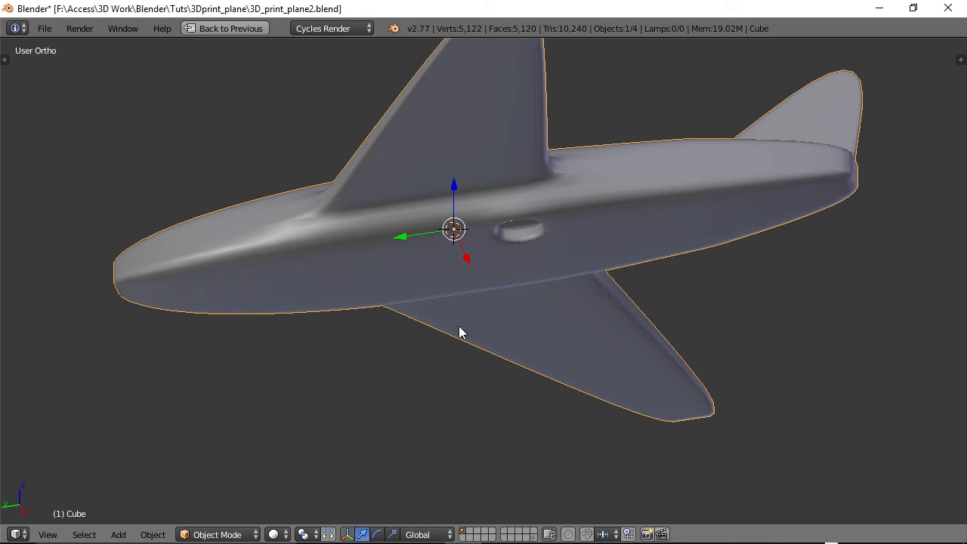
In Edit Mode, split the cavity from the outer hull along the belly hole's edge loop, keeping the doubled vertices in place
key(Tab)
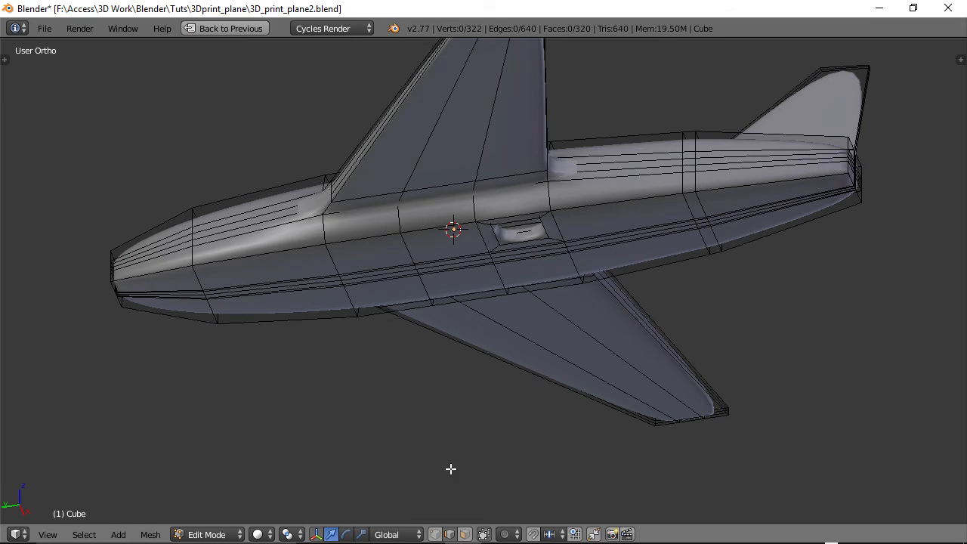
scroll(539, 394, up, 5)
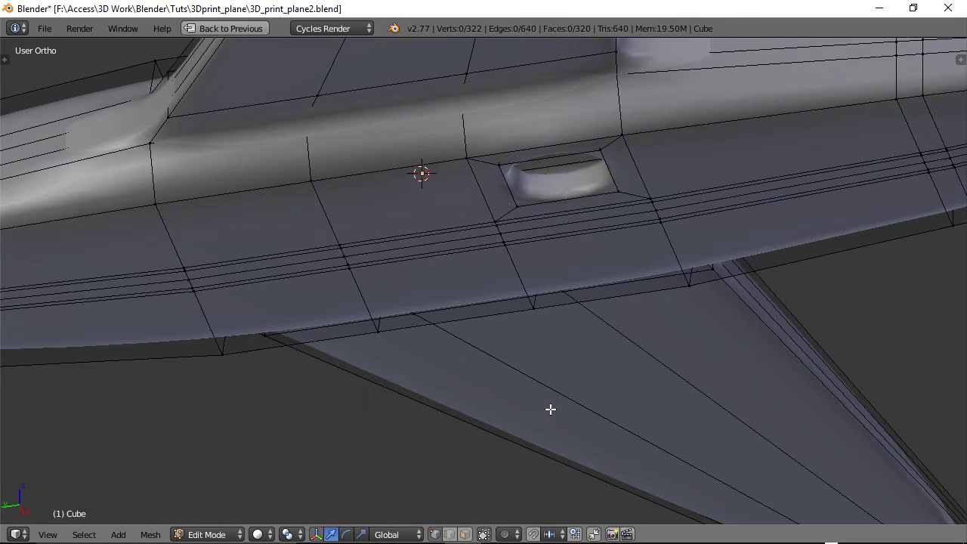
scroll(392, 327, up, 2)
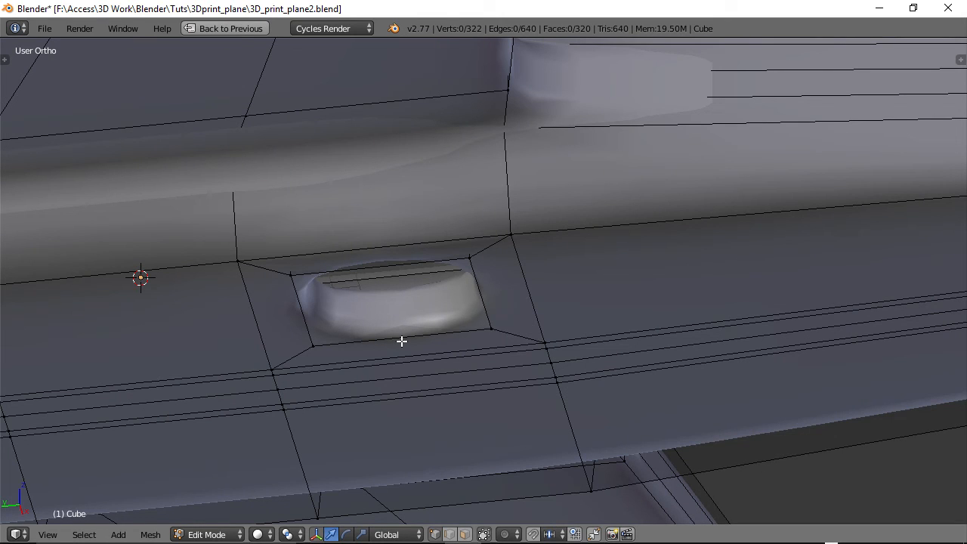
alt+right_click(401, 341)
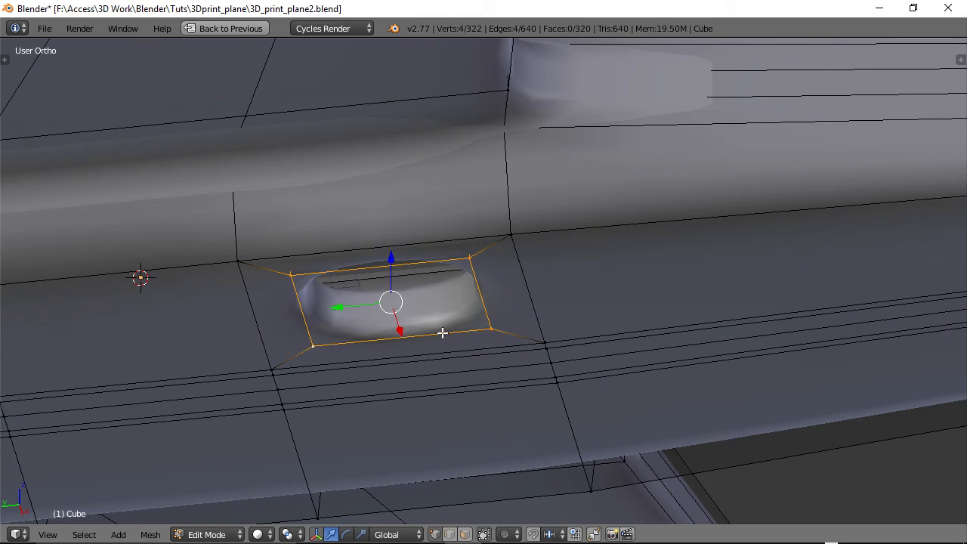
middle_drag(431, 326, 449, 349)
key(shift+d)
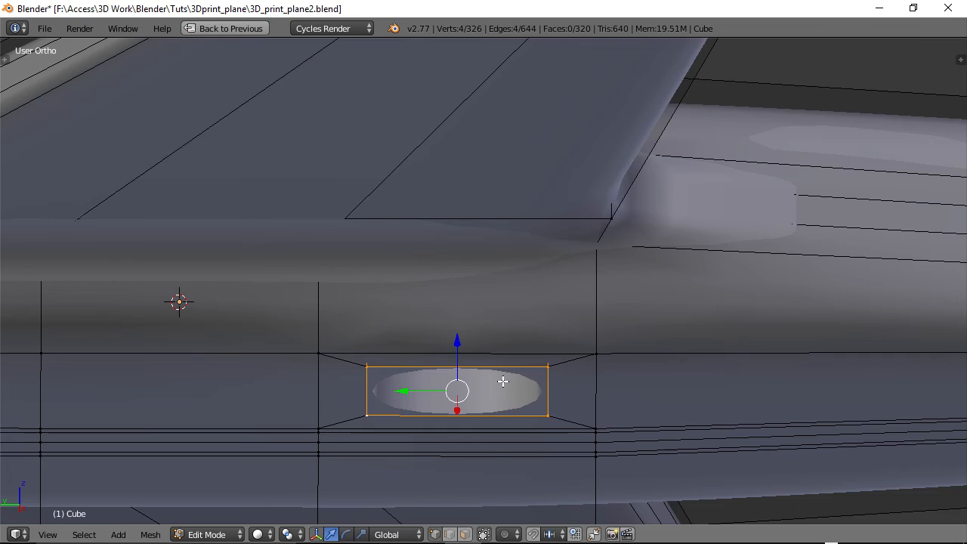
Select all geometry linked to a vertex inside the belly hole
scroll(503, 381, down, 3)
mouse_move(488, 357)
middle_down()
mouse_move(462, 371)
mouse_move(475, 348)
middle_up()
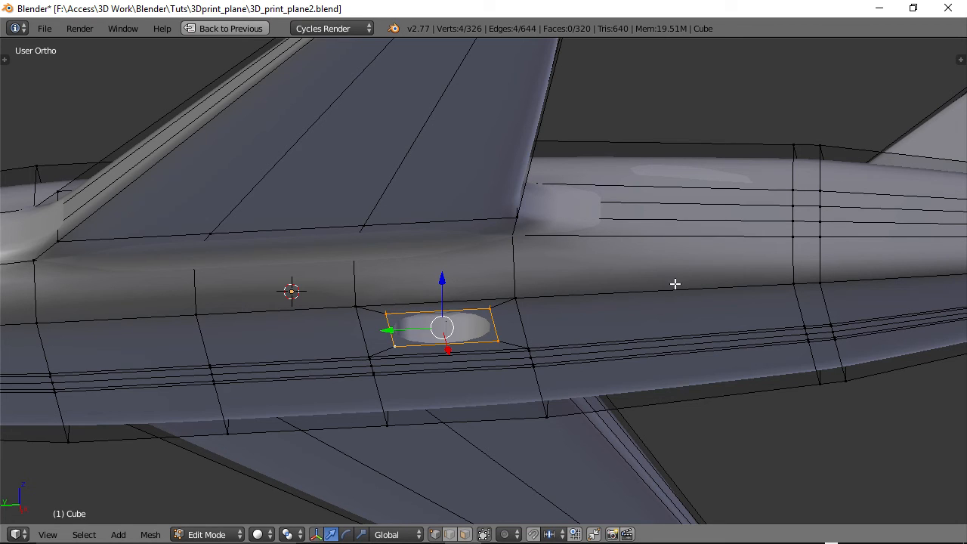
shift+middle_drag(546, 349, 587, 260)
scroll(562, 301, up, 2)
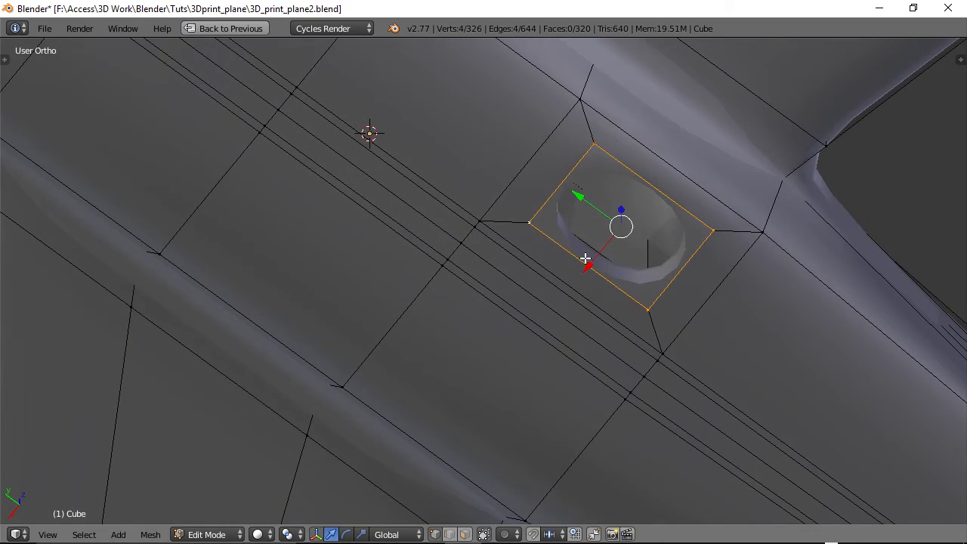
right_click(651, 240)
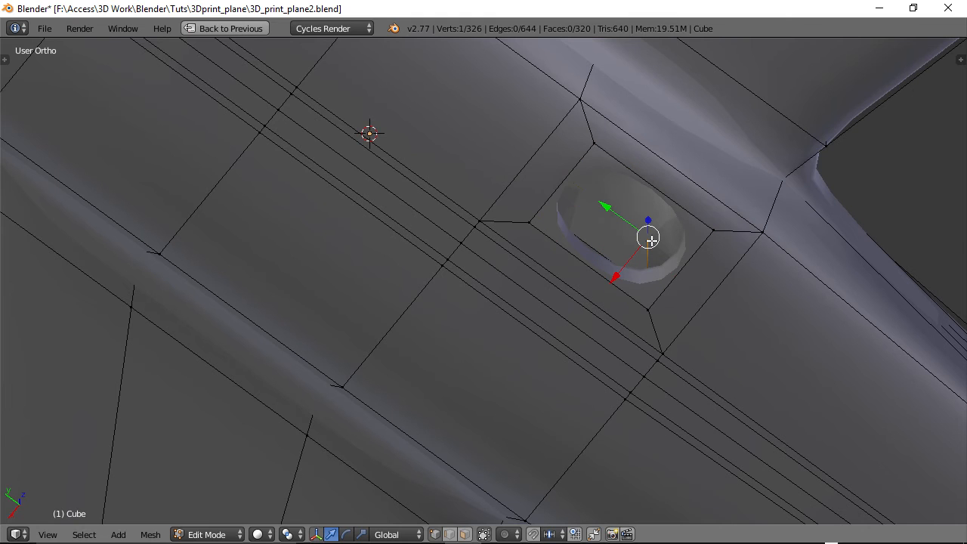
key(ctrl+l)
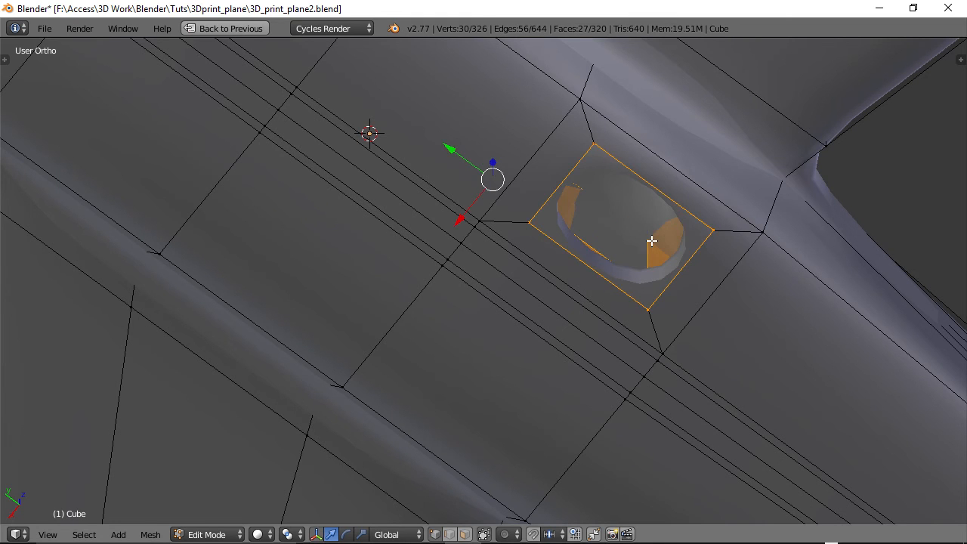
Examine the selected cavity shell in wireframe, checking how it runs from the belly hole toward nose and tail
scroll(650, 235, down, 10)
middle_drag(620, 253, 410, 368)
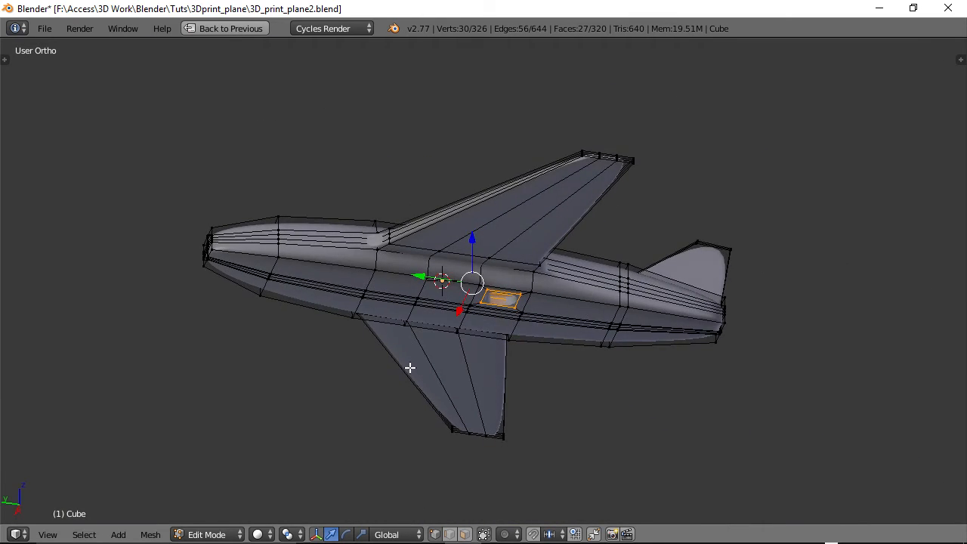
key(z)
middle_drag(543, 327, 651, 412)
middle_drag(635, 348, 420, 419)
middle_drag(630, 373, 632, 419)
scroll(638, 412, up, 3)
shift+middle_drag(676, 368, 459, 344)
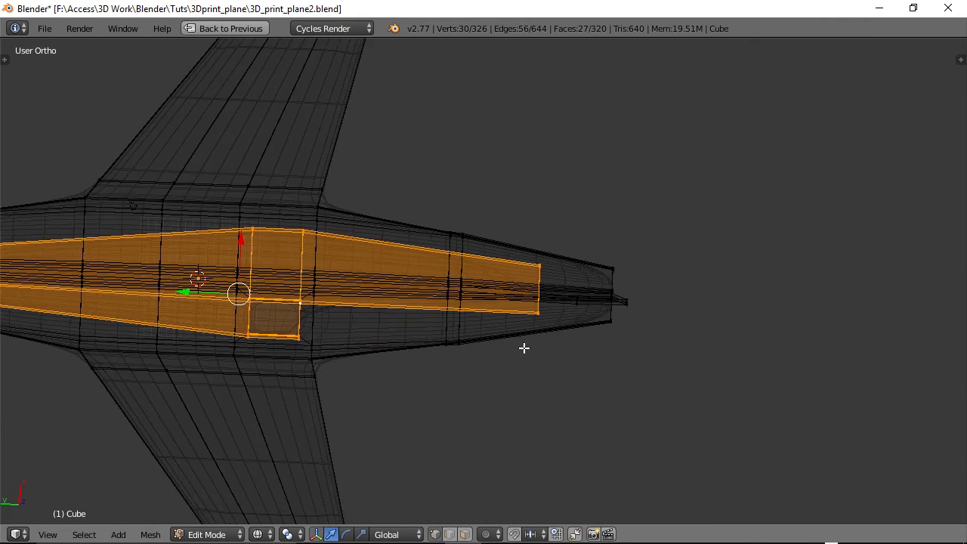
scroll(523, 348, up, 3)
shift+middle_drag(587, 352, 506, 348)
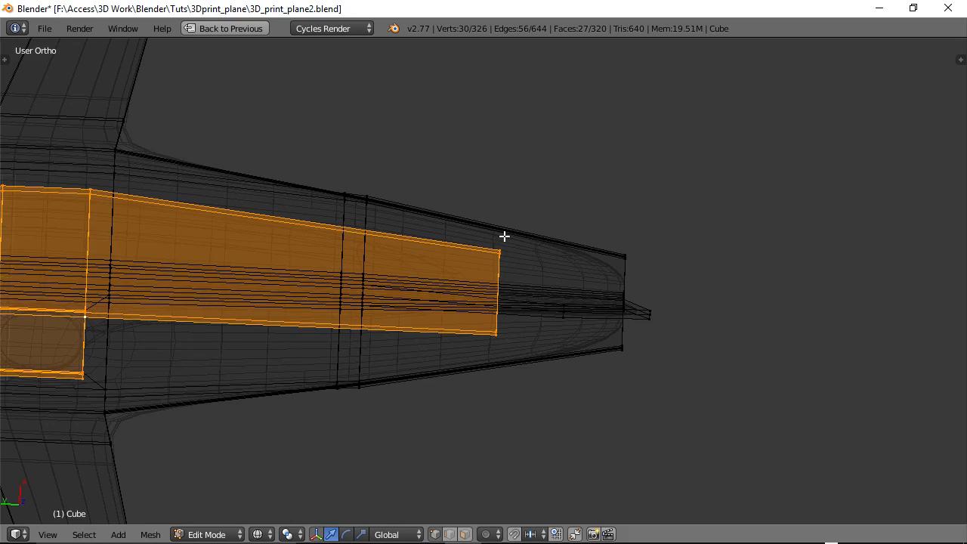
middle_drag(513, 279, 390, 286)
shift+middle_drag(239, 310, 596, 243)
middle_drag(288, 276, 408, 272)
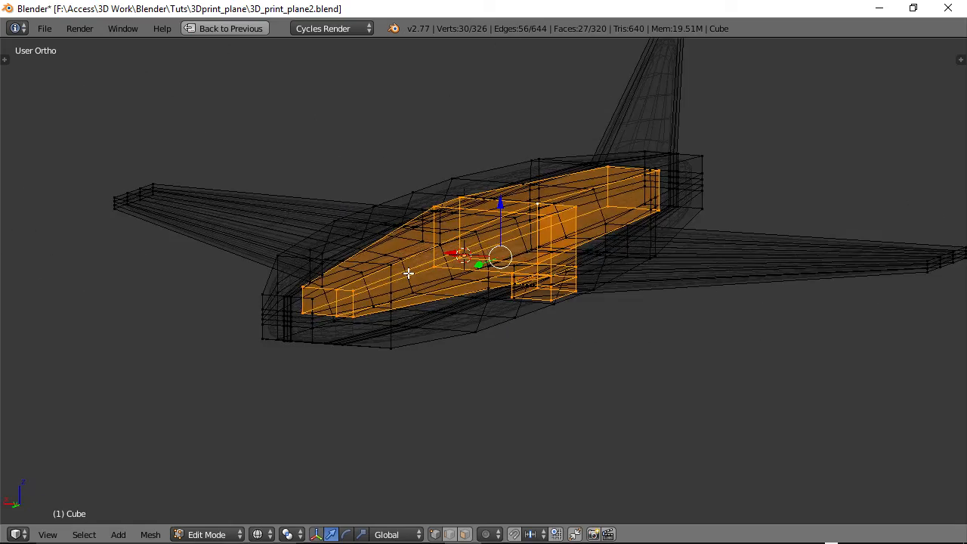
mouse_move(540, 292)
middle_down()
mouse_move(408, 283)
mouse_move(531, 334)
mouse_move(552, 370)
mouse_move(612, 380)
mouse_move(579, 367)
mouse_move(573, 320)
mouse_move(561, 348)
mouse_move(526, 300)
mouse_move(538, 303)
middle_up()
Inspect the seam around the belly hole up close in solid shading
key(z)
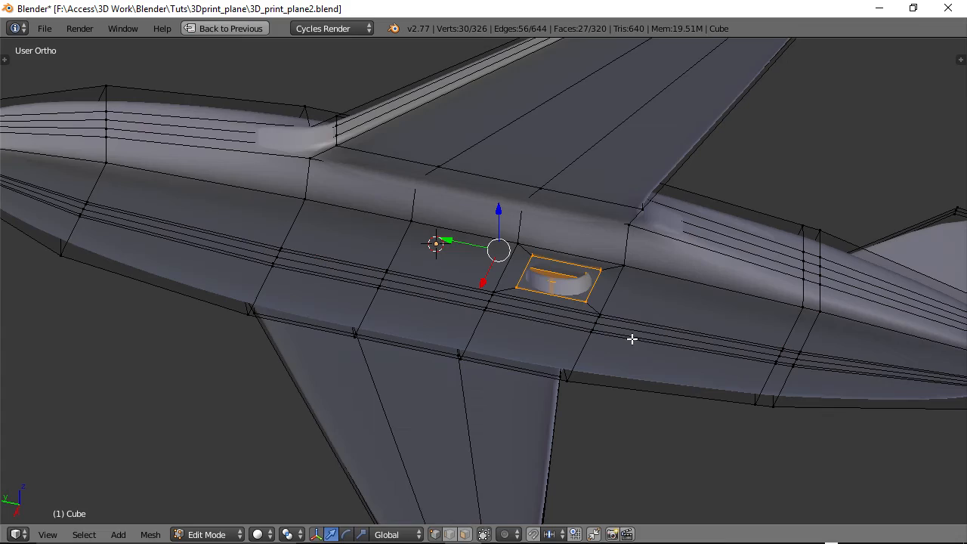
scroll(631, 329, up, 3)
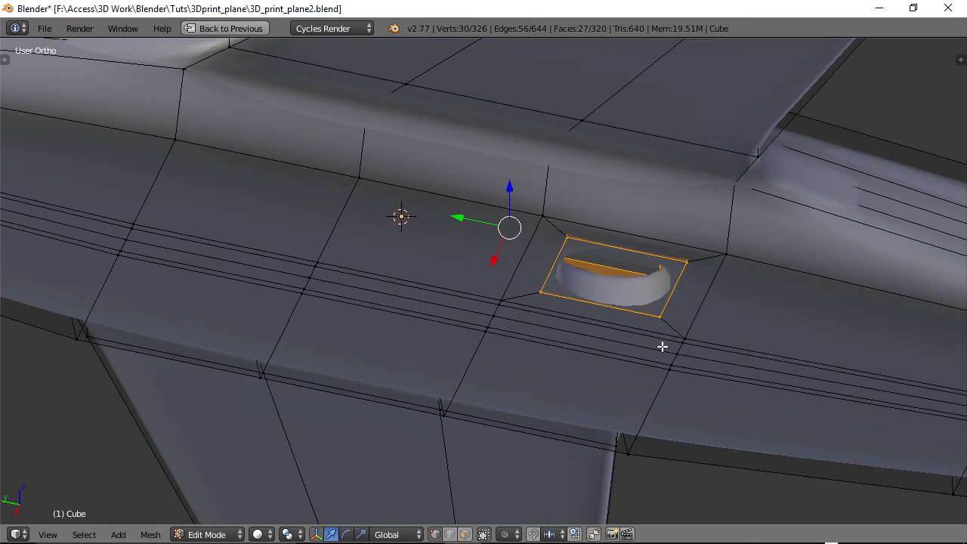
right_click(663, 347)
scroll(596, 299, down, 2)
middle_drag(479, 265, 476, 287)
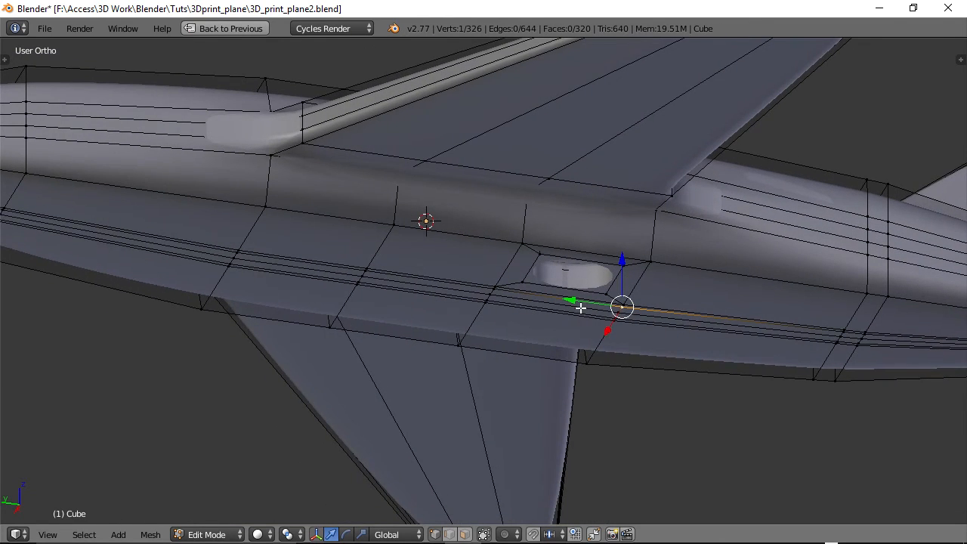
shift+middle_drag(582, 309, 491, 323)
scroll(509, 346, up, 2)
scroll(491, 322, up, 2)
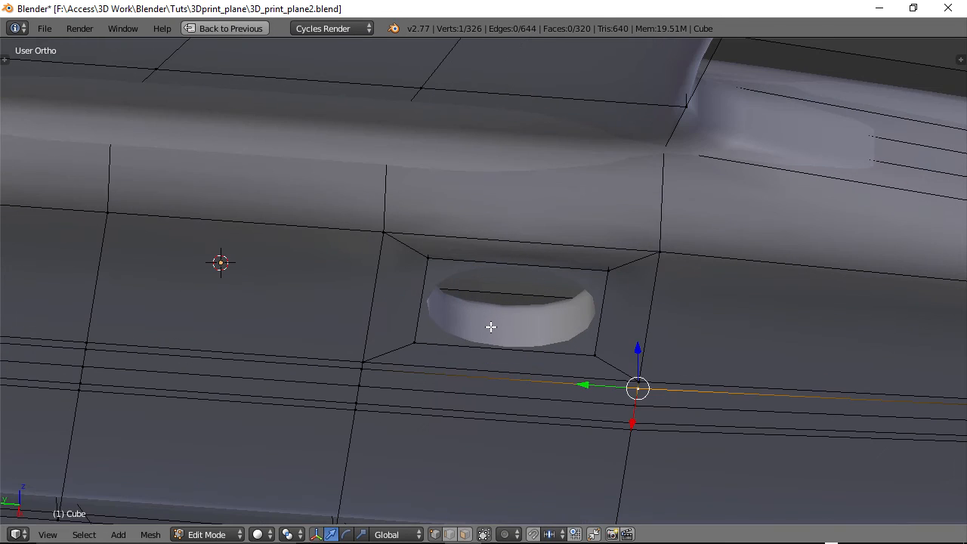
Select the entire mesh and apply Remove Doubles to weld the cavity to the hull at the belly hole
scroll(505, 322, down, 3)
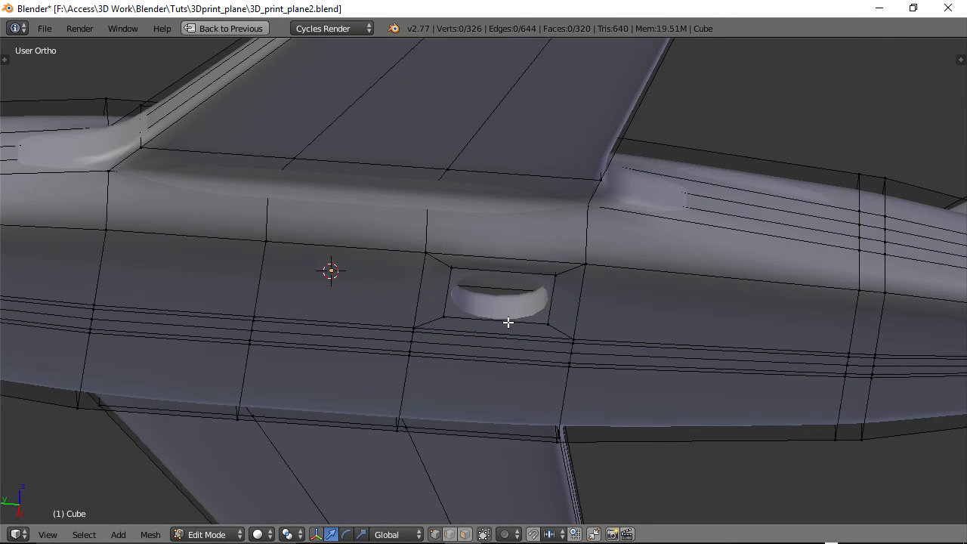
key(a)
scroll(506, 318, down, 2)
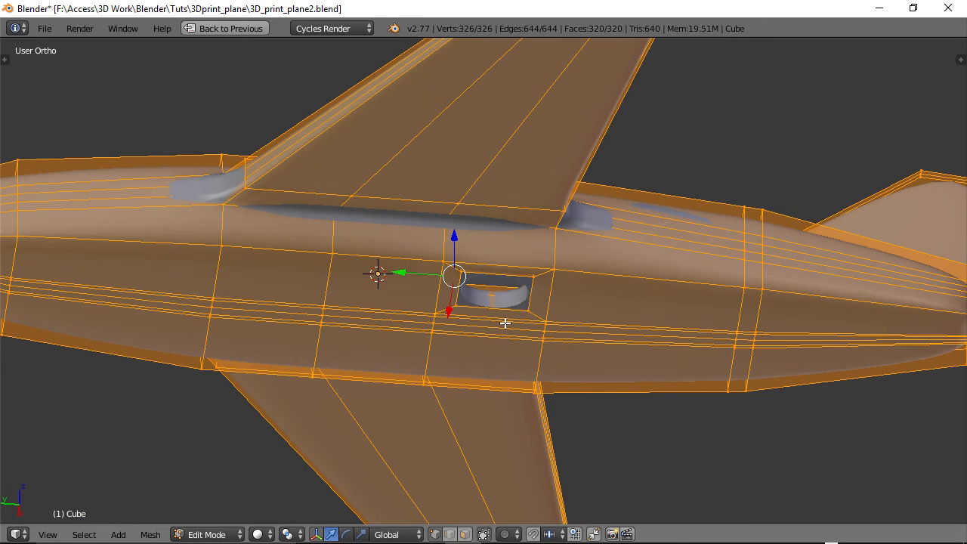
key(w)
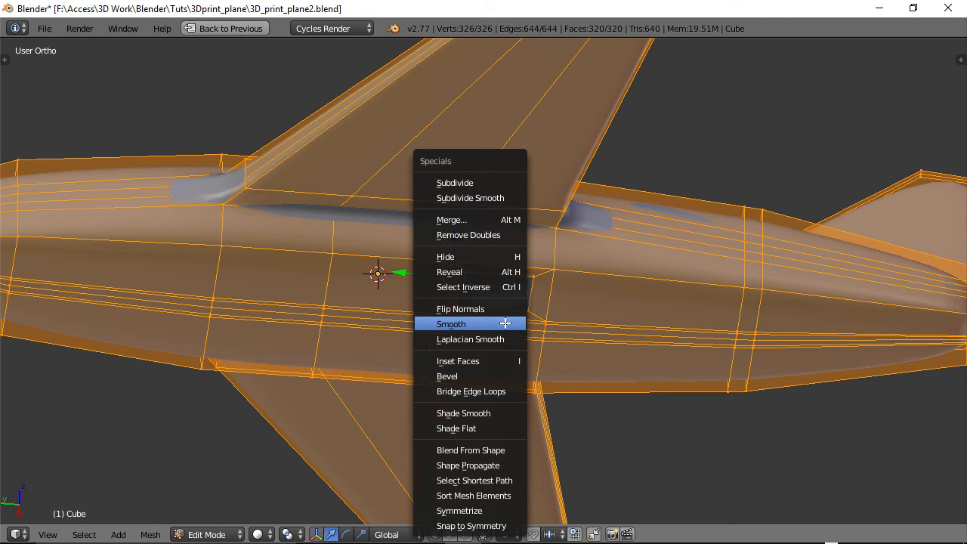
click(479, 235)
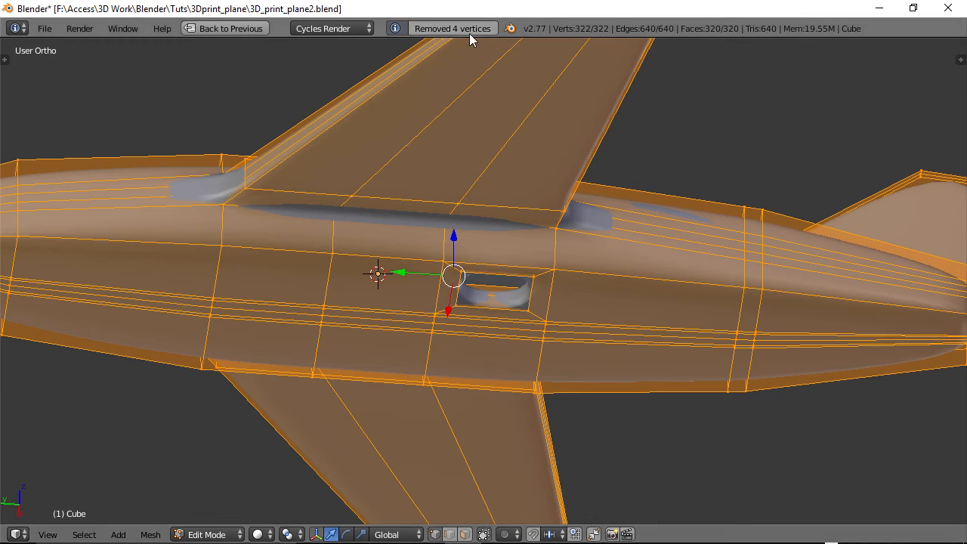
Test the weld at the belly hole by trial-moving one of its corner vertices, cancel the move and deselect everything
middle_drag(509, 315, 548, 300)
scroll(516, 348, up, 5)
key(a)
scroll(537, 320, up, 4)
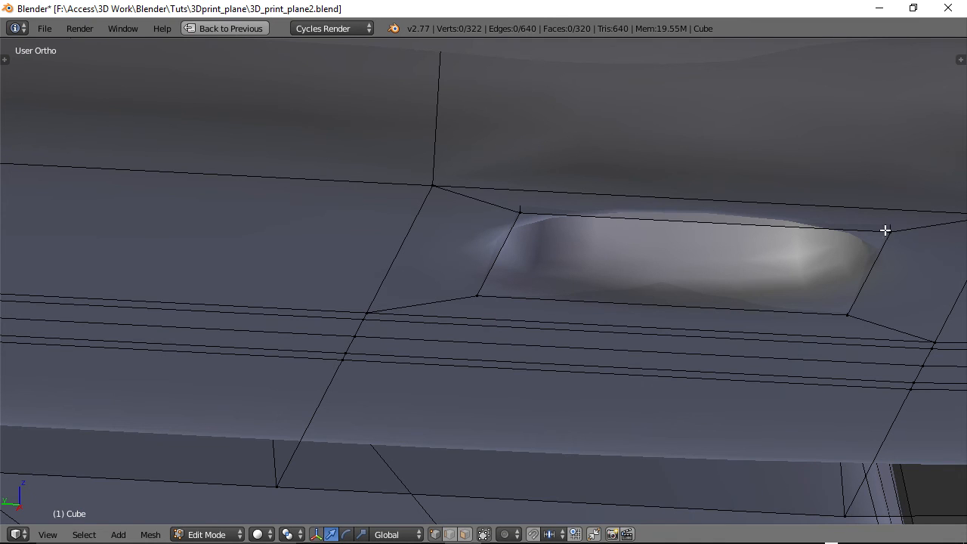
right_click(478, 295)
key(g)
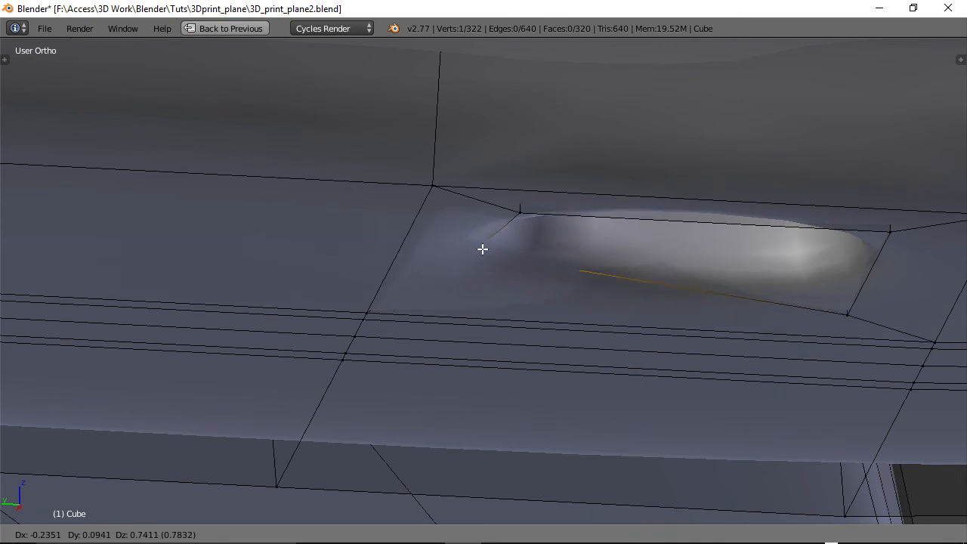
key(Escape)
scroll(540, 295, down, 6)
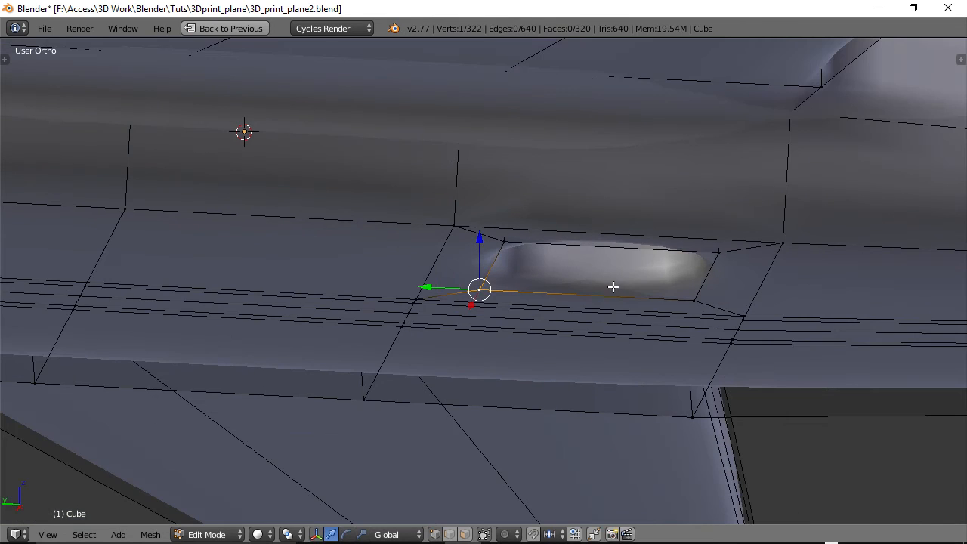
key(a)
Inspect the airplane's underside around the belly hole and return from mesh editing to Object Mode
scroll(615, 292, down, 3)
middle_drag(615, 293, 419, 287)
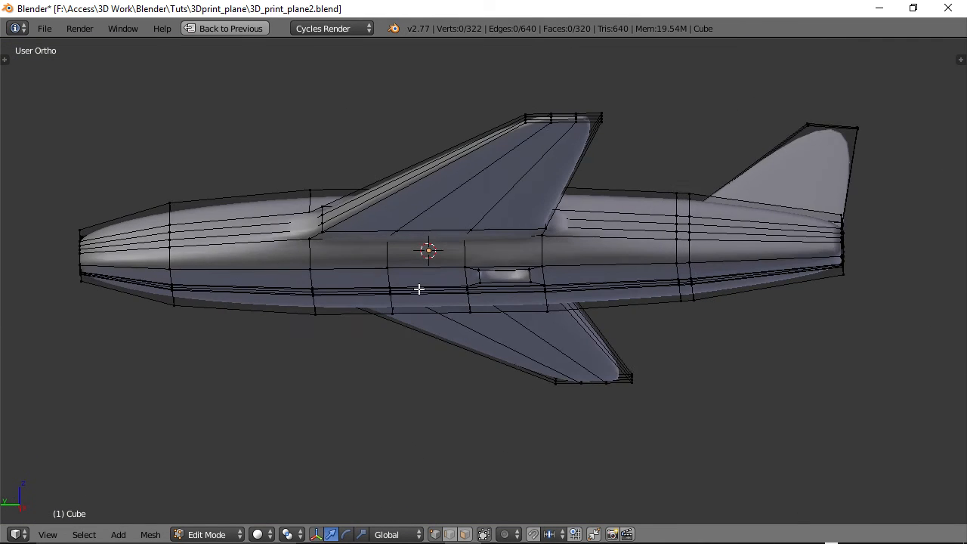
scroll(492, 274, up, 6)
scroll(300, 315, down, 5)
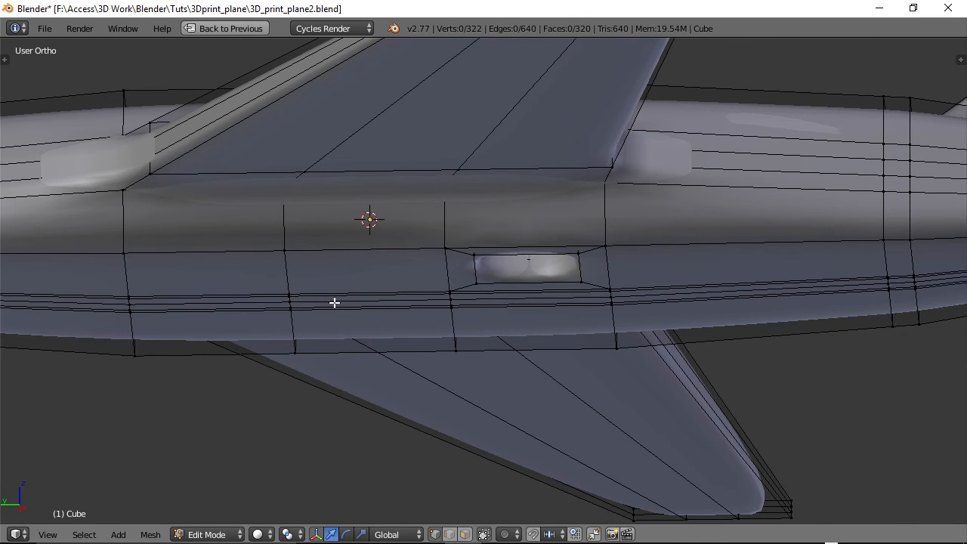
scroll(335, 302, down, 6)
key(Tab)
middle_drag(327, 296, 478, 240)
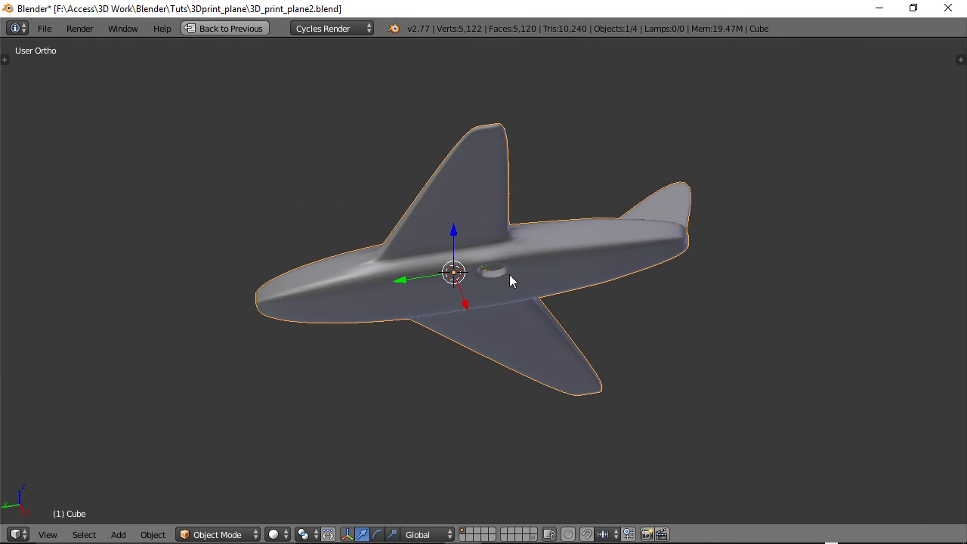
Check the airplane's overall X, Y and Z dimensions
key(n)
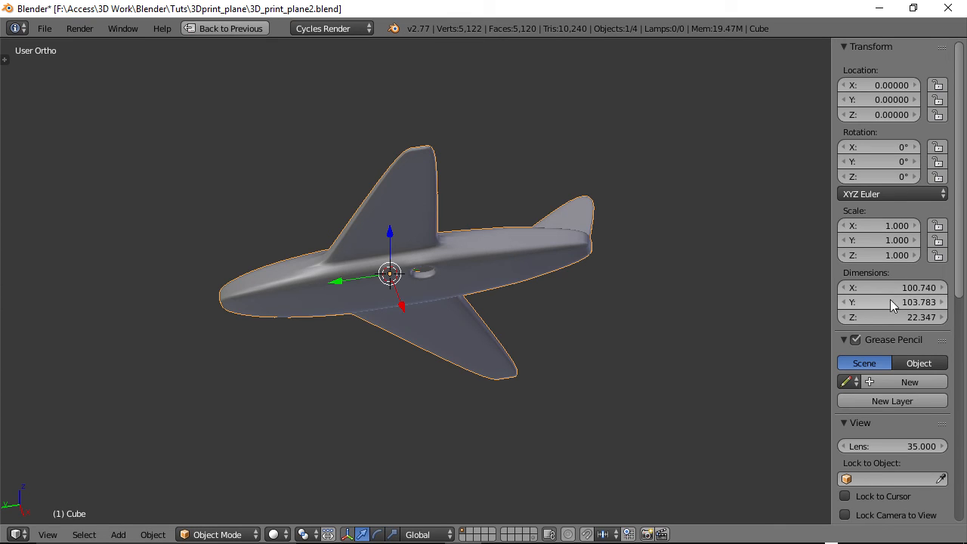
scroll(513, 299, down, 1)
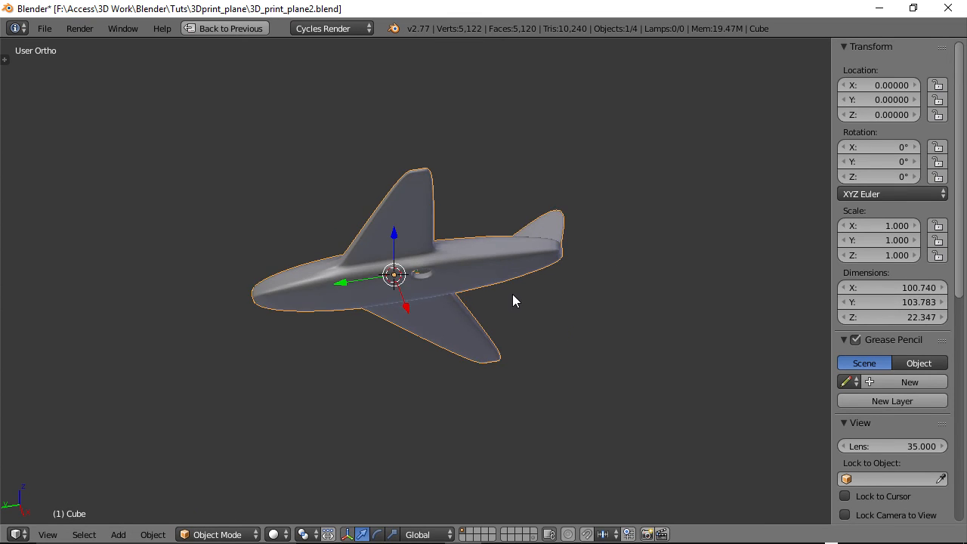
key(t)
key(t)
key(n)
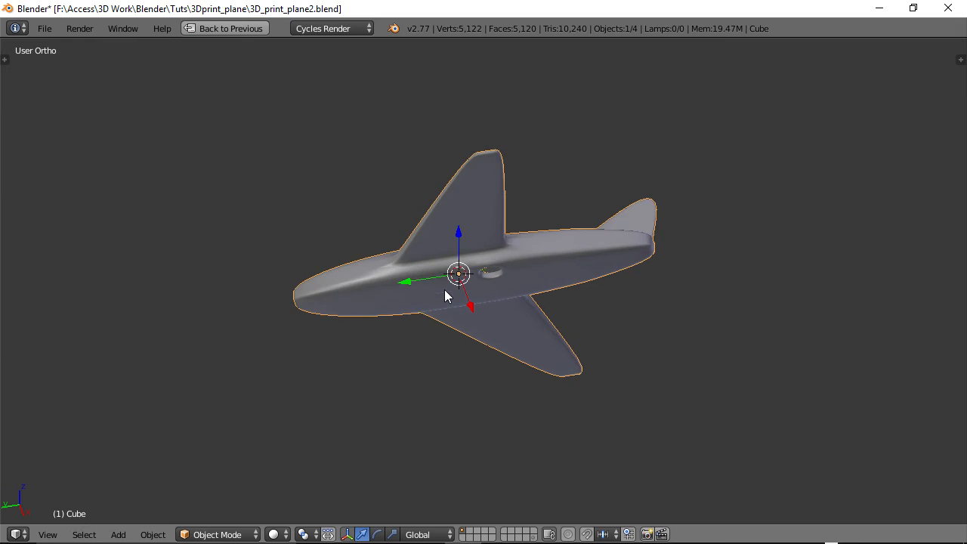
middle_drag(421, 281, 522, 371)
middle_drag(508, 273, 460, 294)
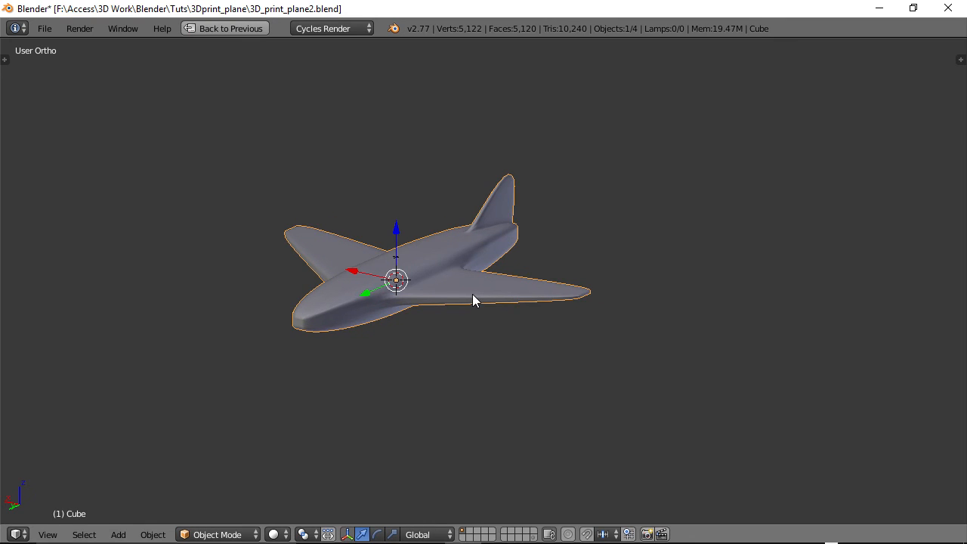
key(t)
key(t)
key(n)
key(n)
Restore the full multi-view layout from the maximized 3D view and frame the airplane in the large view
key(ctrl+Up)
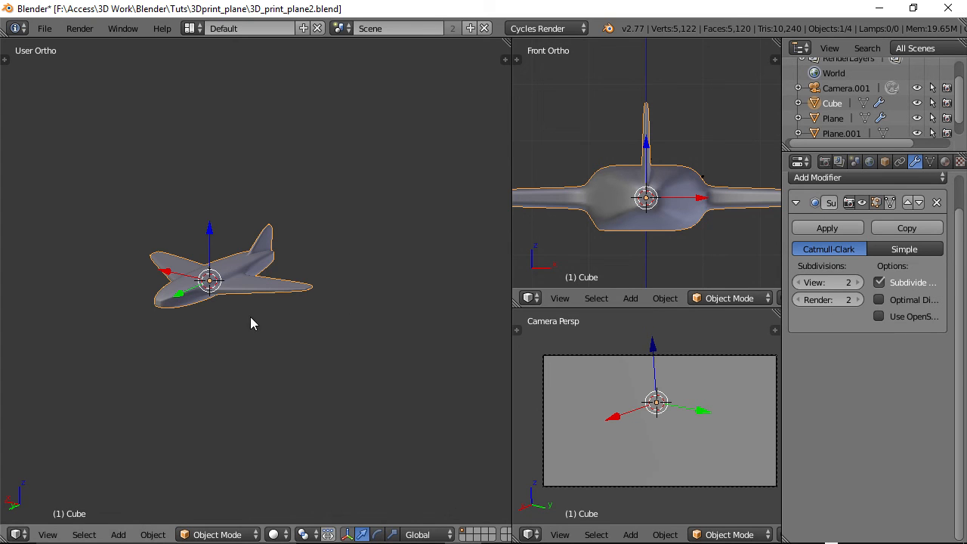
shift+middle_drag(251, 317, 318, 322)
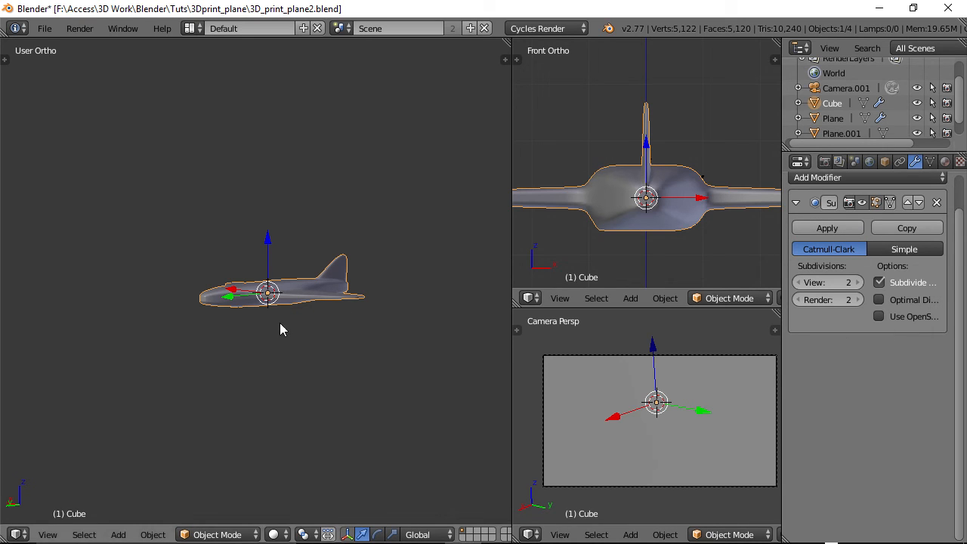
middle_drag(279, 325, 330, 347)
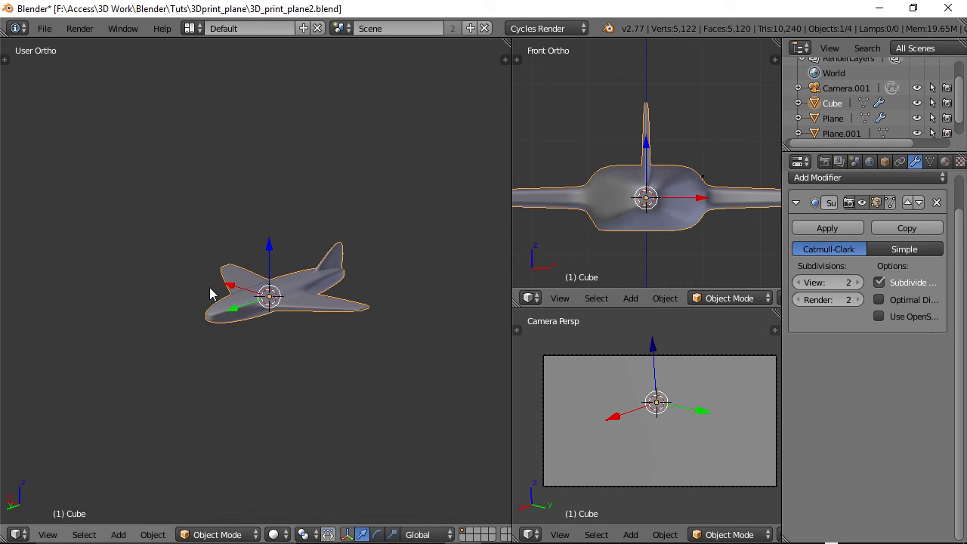
scroll(227, 321, up, 3)
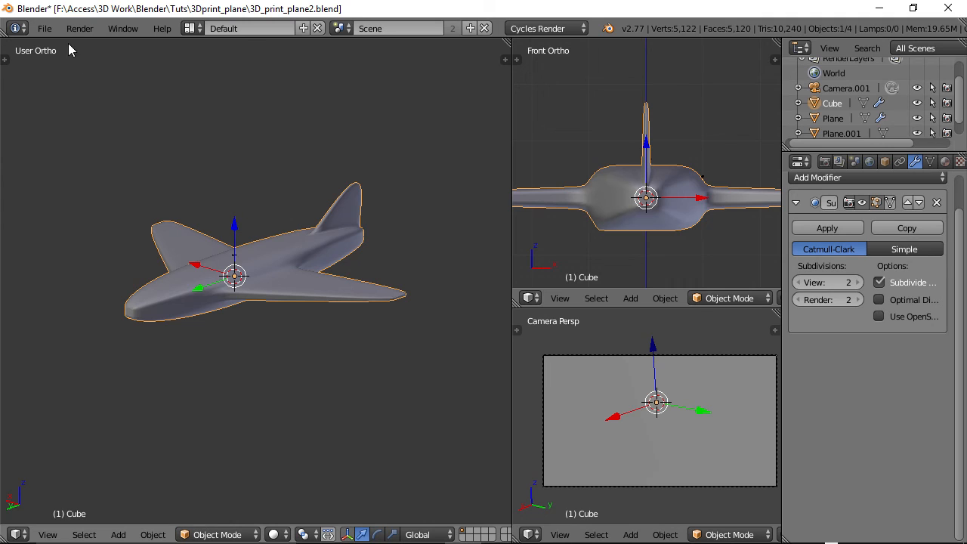
Save the current file over itself and save a separate version as 3D_print_plane2_forExport.blend in the 3Dprint_plane folder
key(ctrl+s)
click(135, 154)
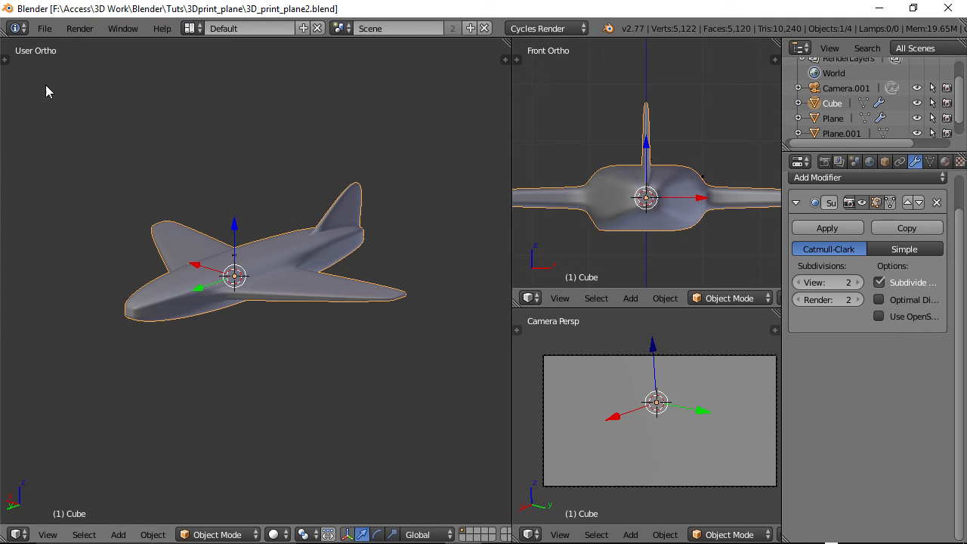
click(45, 28)
click(72, 160)
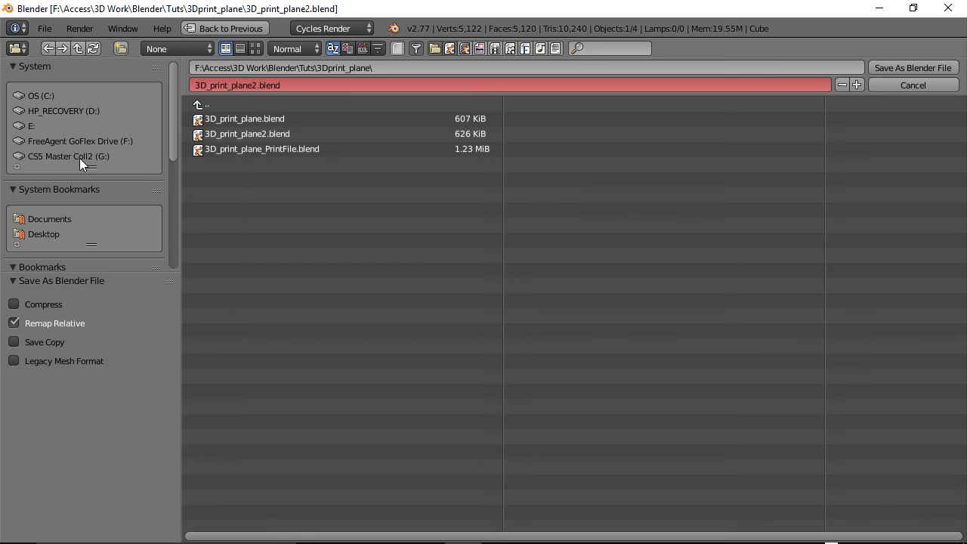
click(258, 85)
click(257, 84)
text(_for)
text(Export)
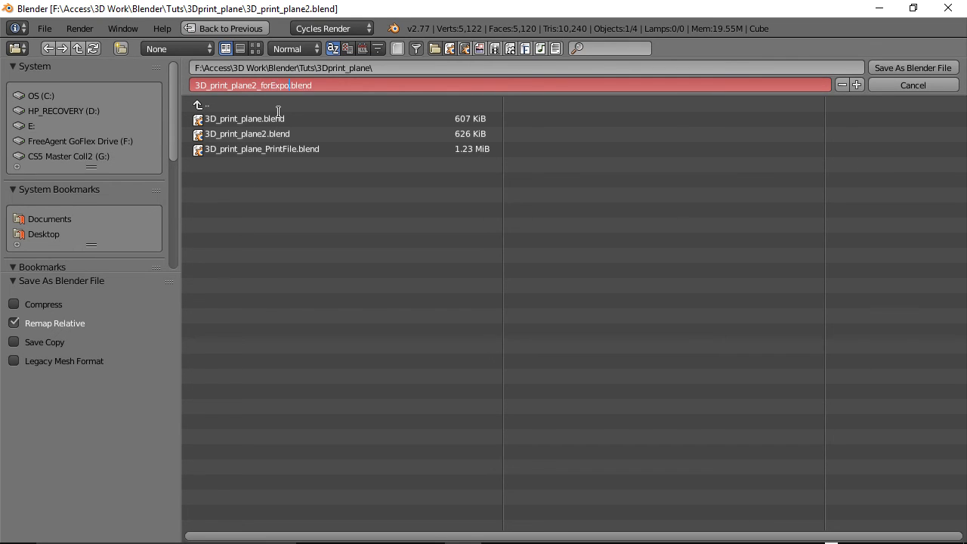
key(Return)
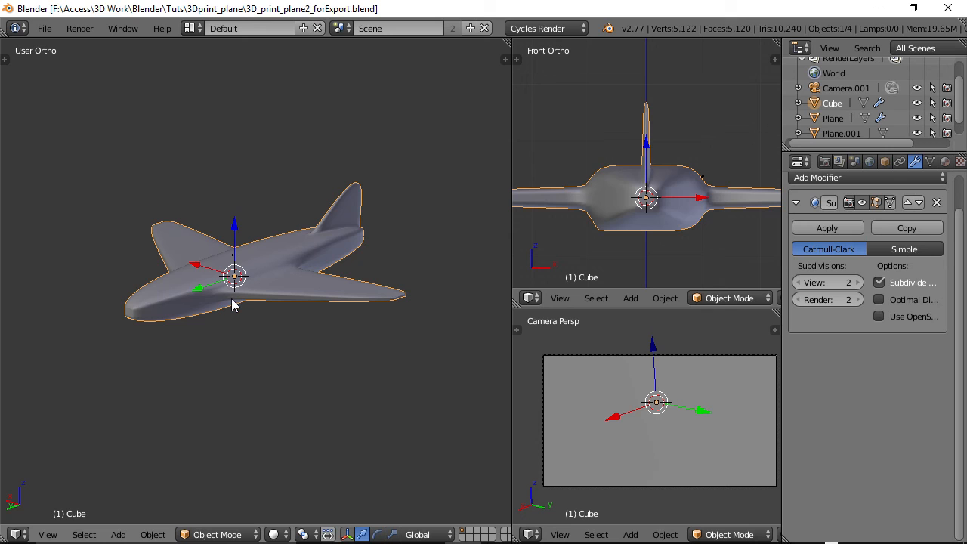
Apply the airplane's Catmull-Clark subdivision modifier at 2 view subdivisions
middle_drag(255, 286, 312, 314)
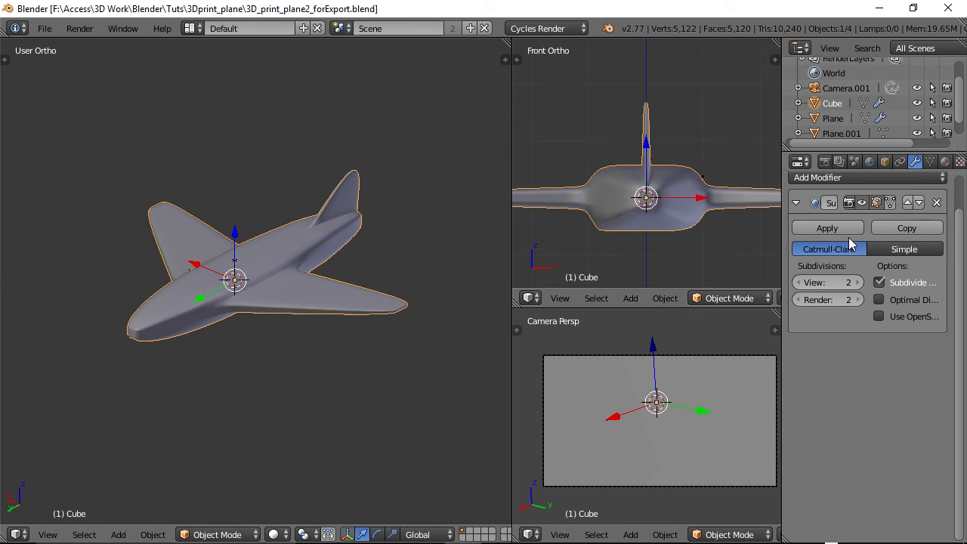
click(828, 228)
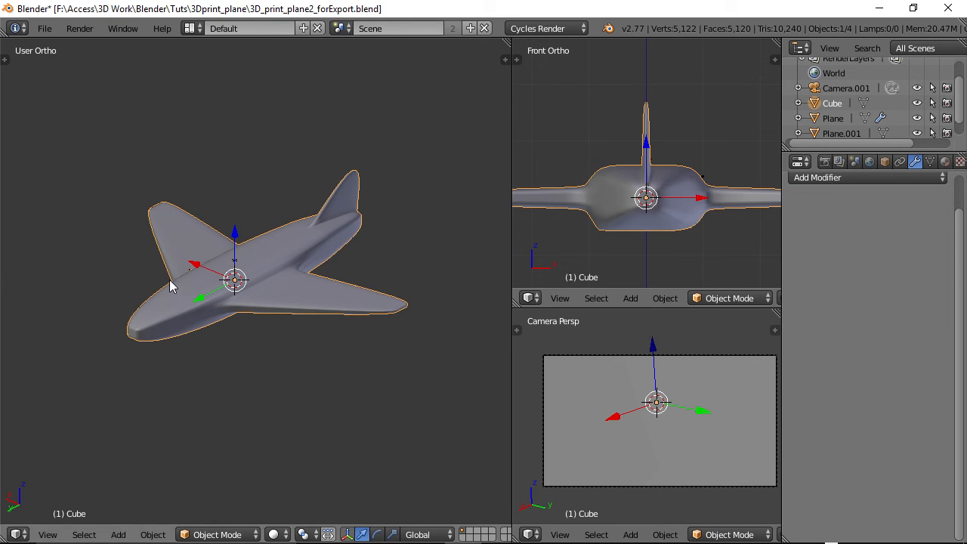
Export the model as 3D_print_plane2_forExport.stl to the 3Dprint_plane folder with Scene Unit enabled
click(45, 30)
mouse_move(80, 319)
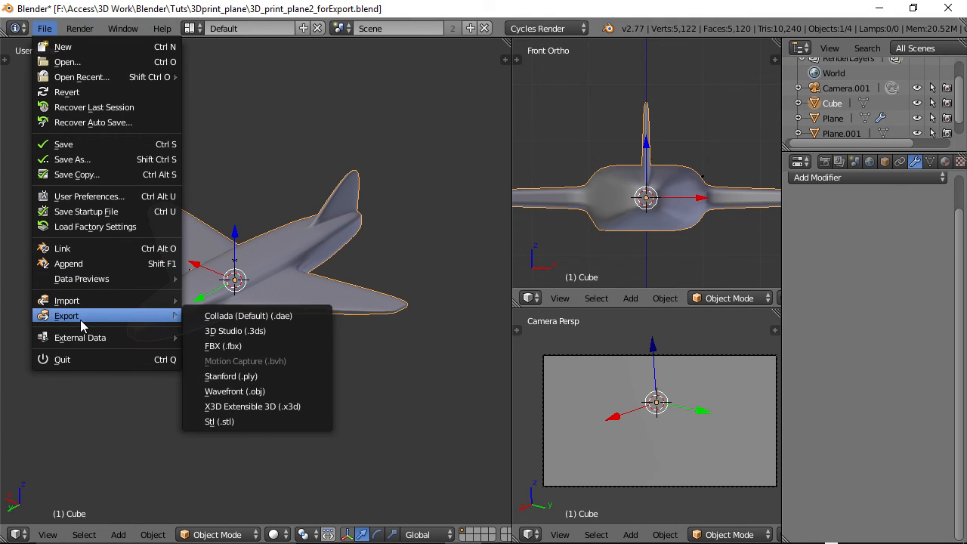
click(255, 422)
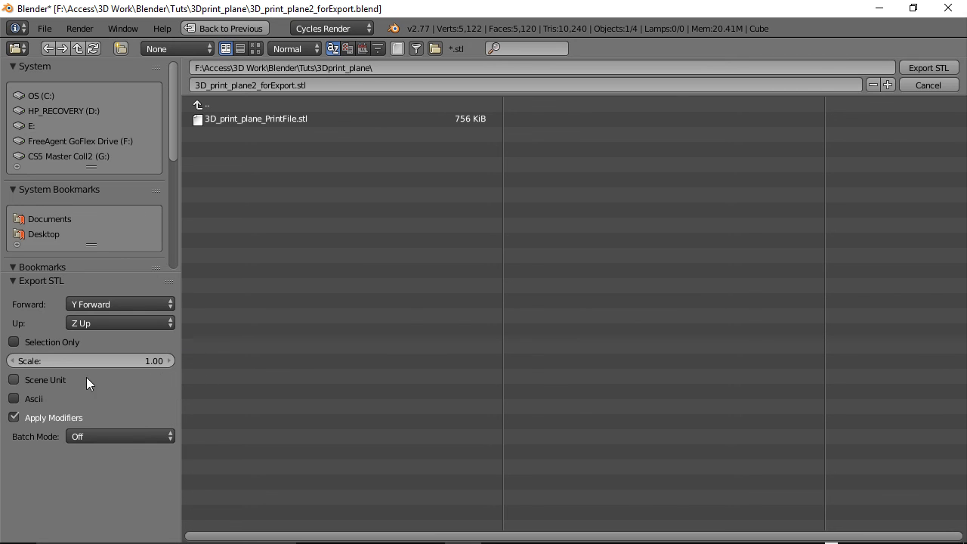
click(13, 379)
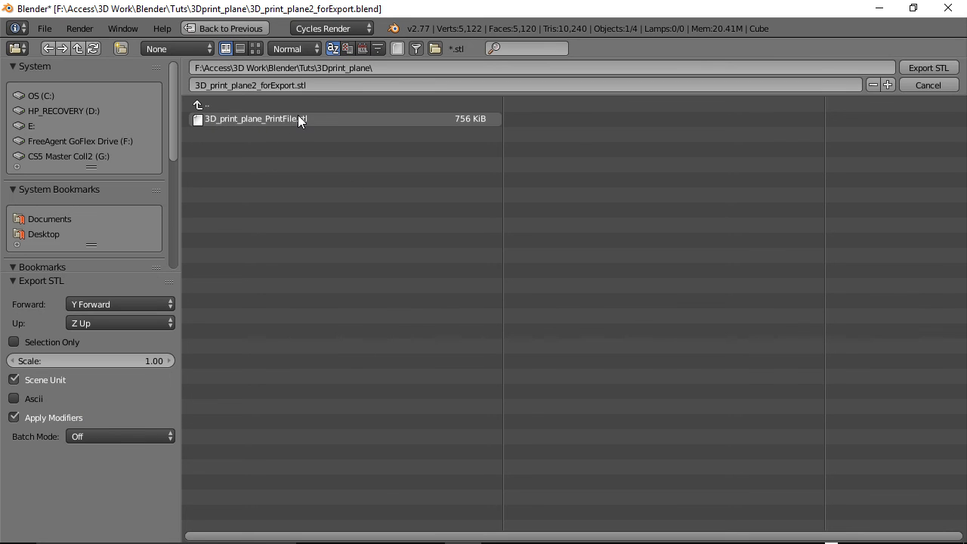
click(926, 67)
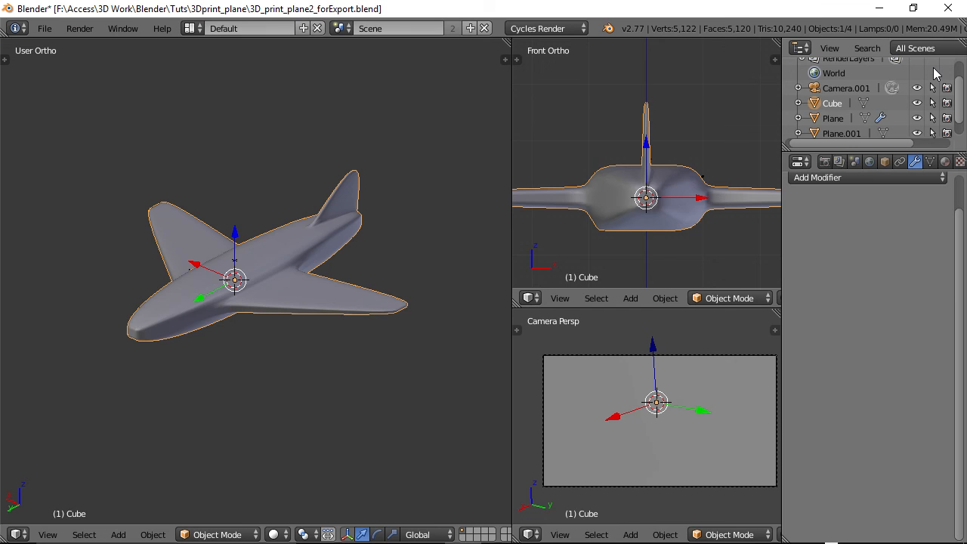